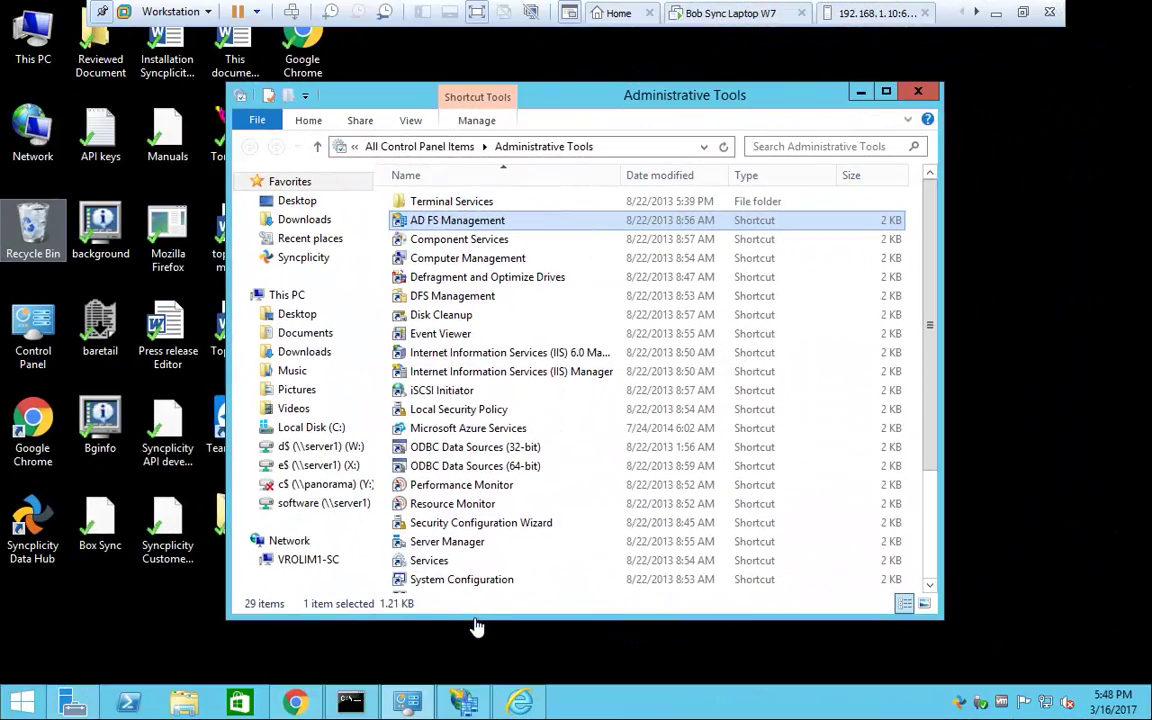
Step: Open AD FS Management and select the /adfs/ls/ endpoint in the Service > Endpoints list
left_click(463, 706)
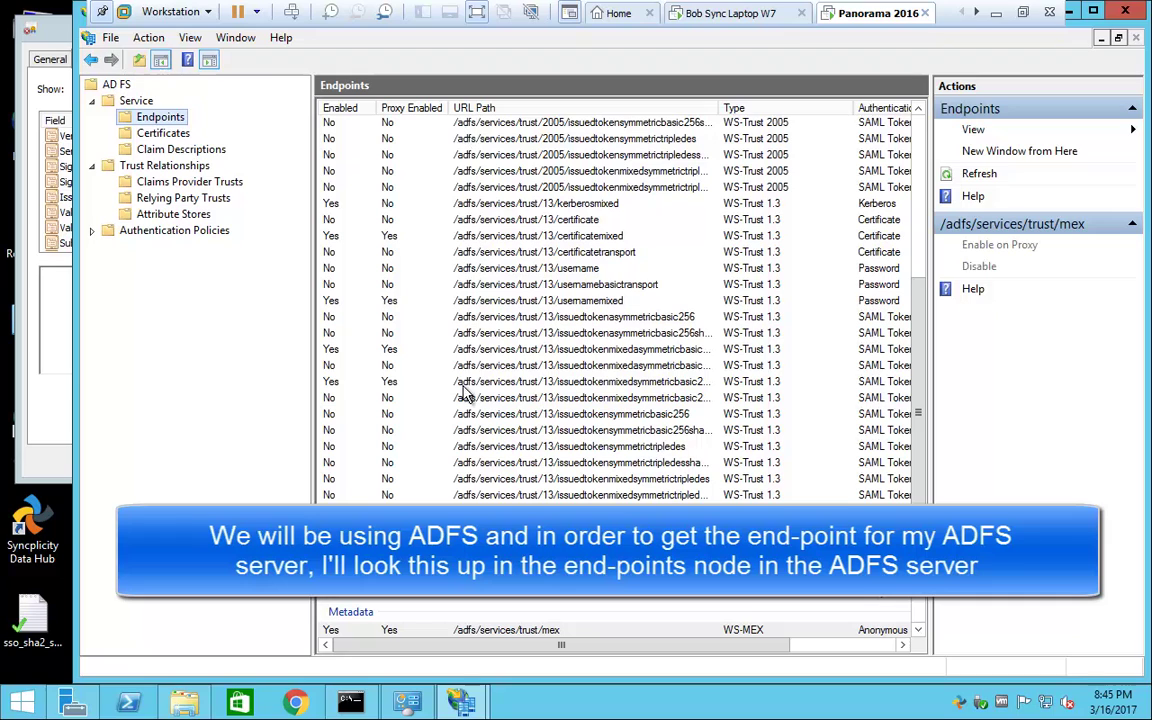
left_click(484, 418)
scroll(484, 425, "down", 3)
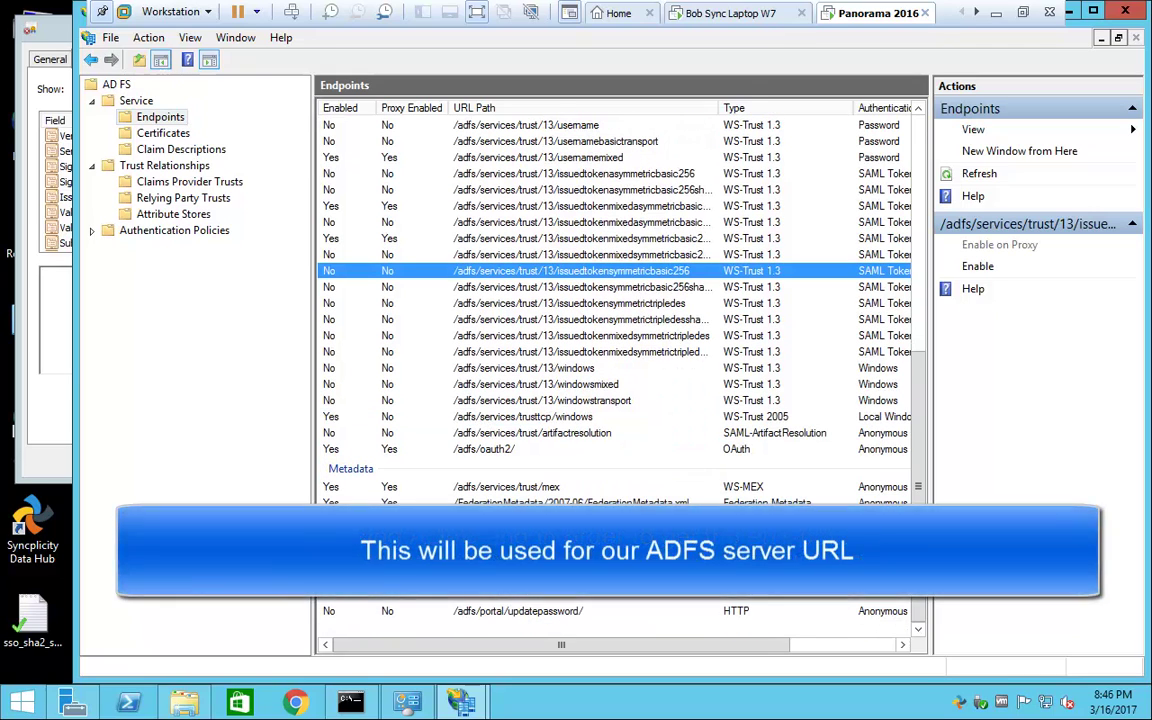
scroll(440, 392, "up", 2)
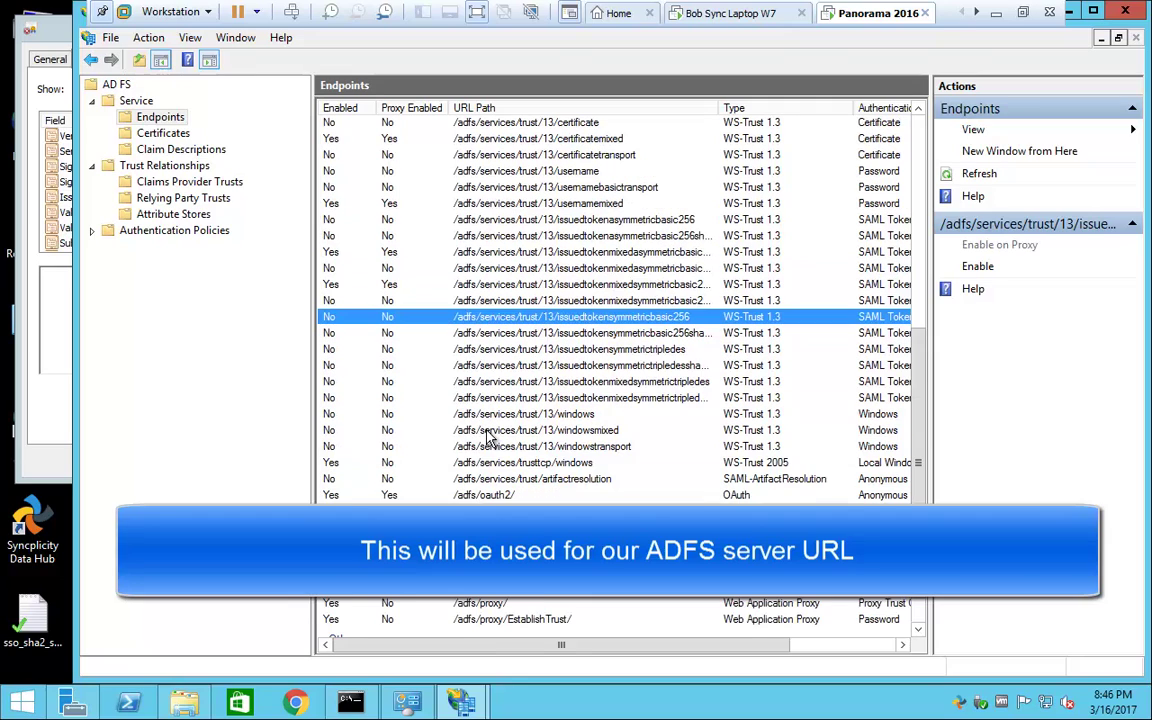
scroll(490, 437, "up", 8)
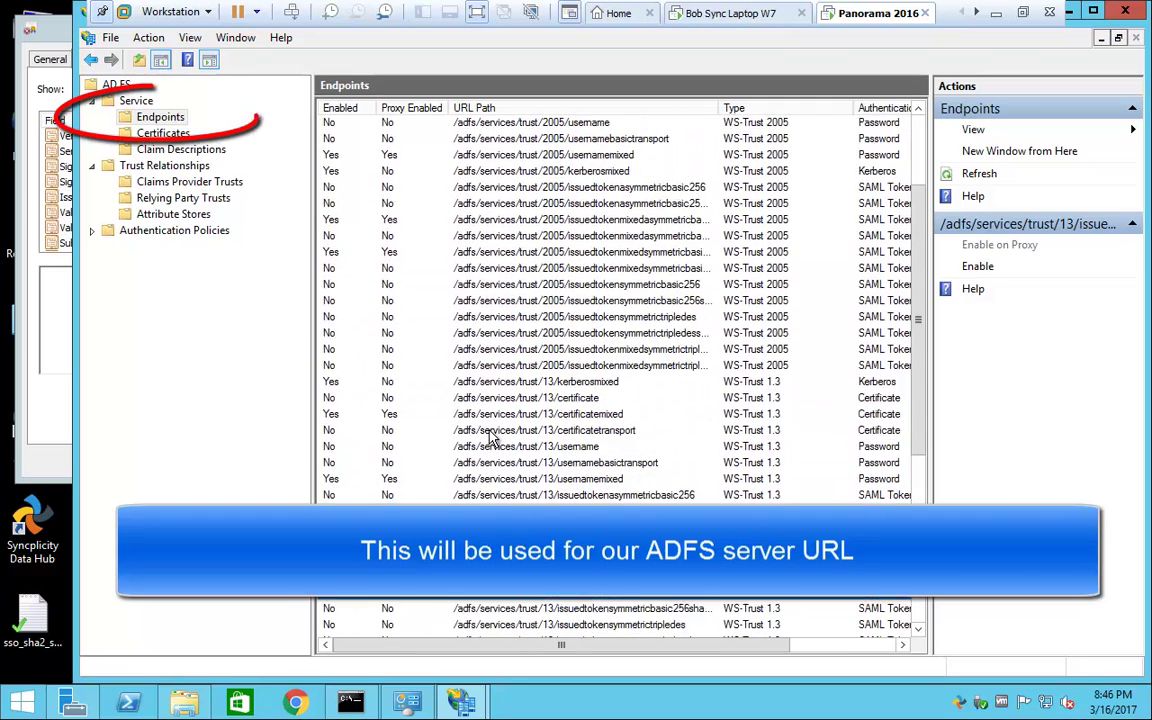
left_click(468, 143)
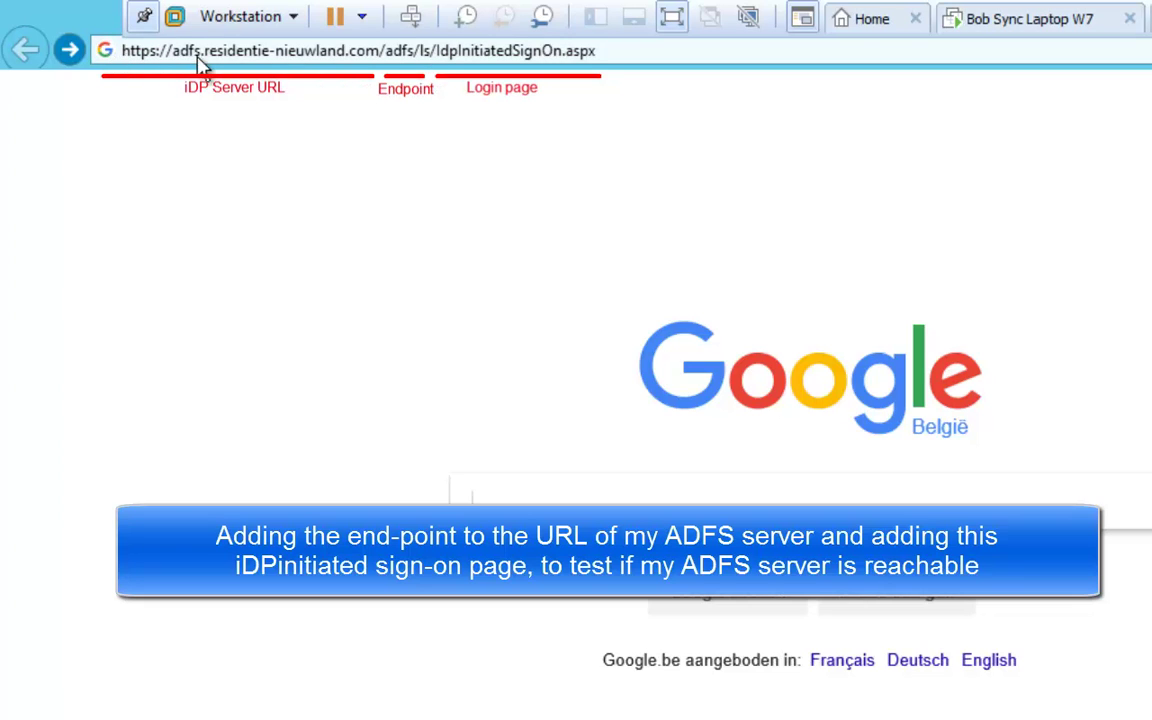
Step: Load the /adfs/ls/IdpInitiatedSignOn.aspx page in Internet Explorer and inspect its SSL certificate
left_click(614, 50)
key("Return")
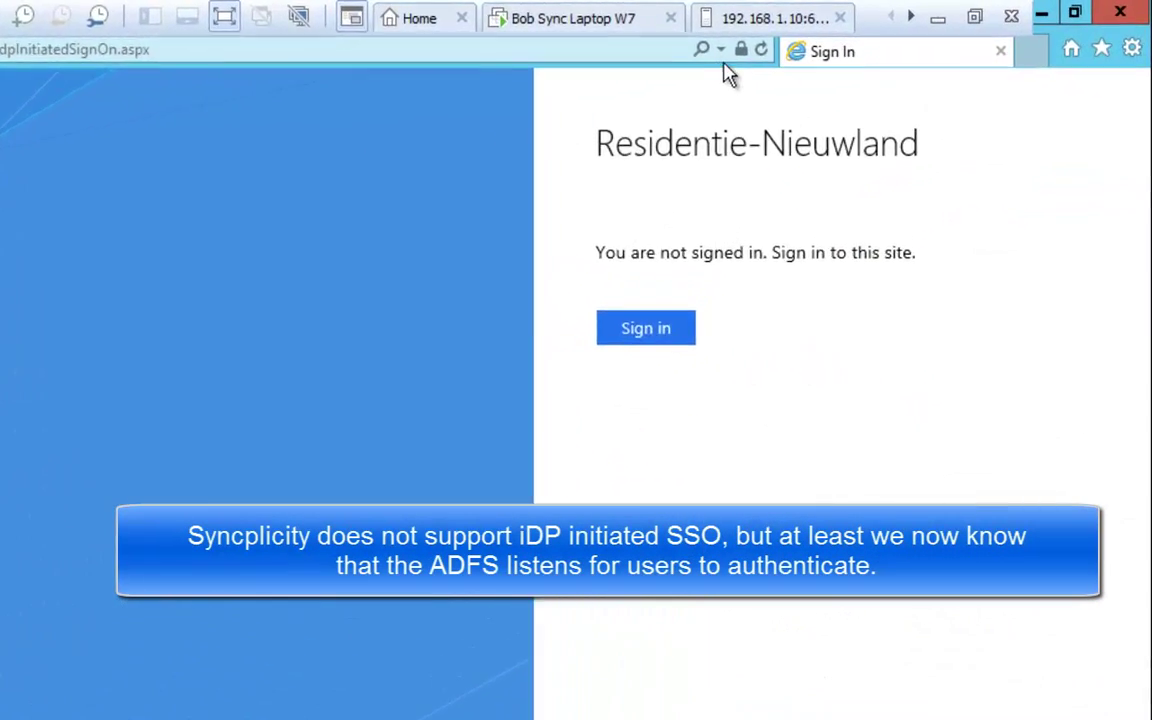
left_click(643, 66)
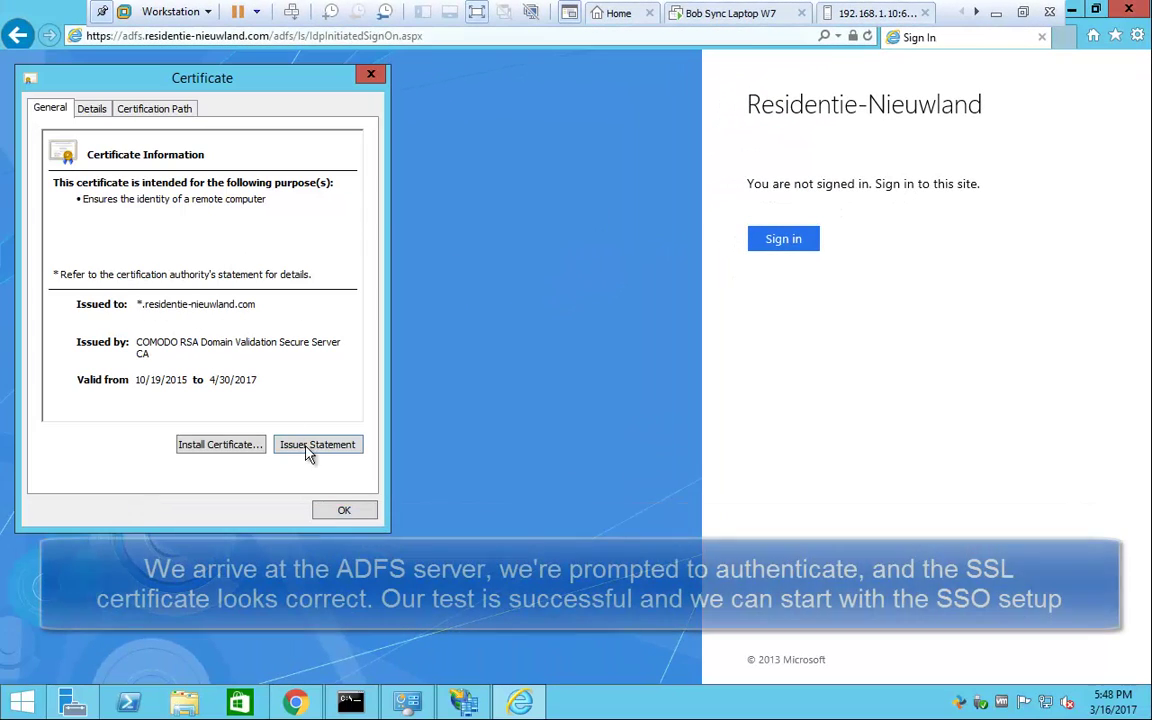
left_click(344, 512)
Step: Sign in to the AD FS page with the domain account's username and password
left_click(752, 240)
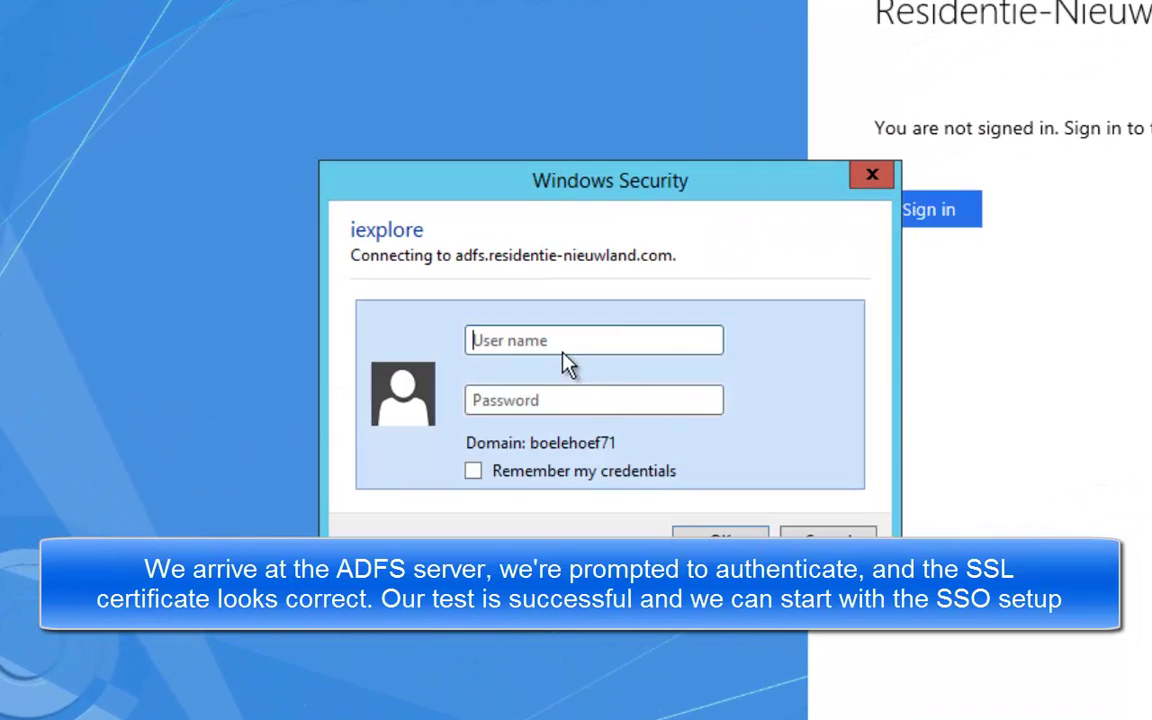
type("bobsync")
left_click(472, 400)
type("••••••••••")
key("Return")
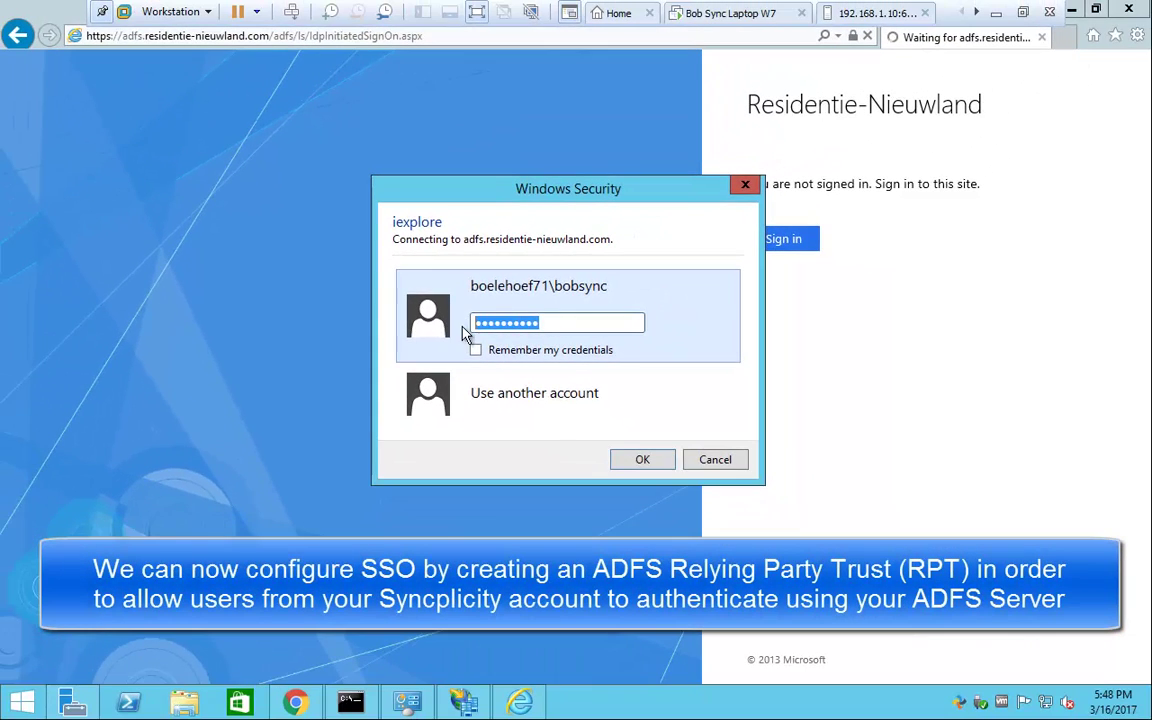
key("Return")
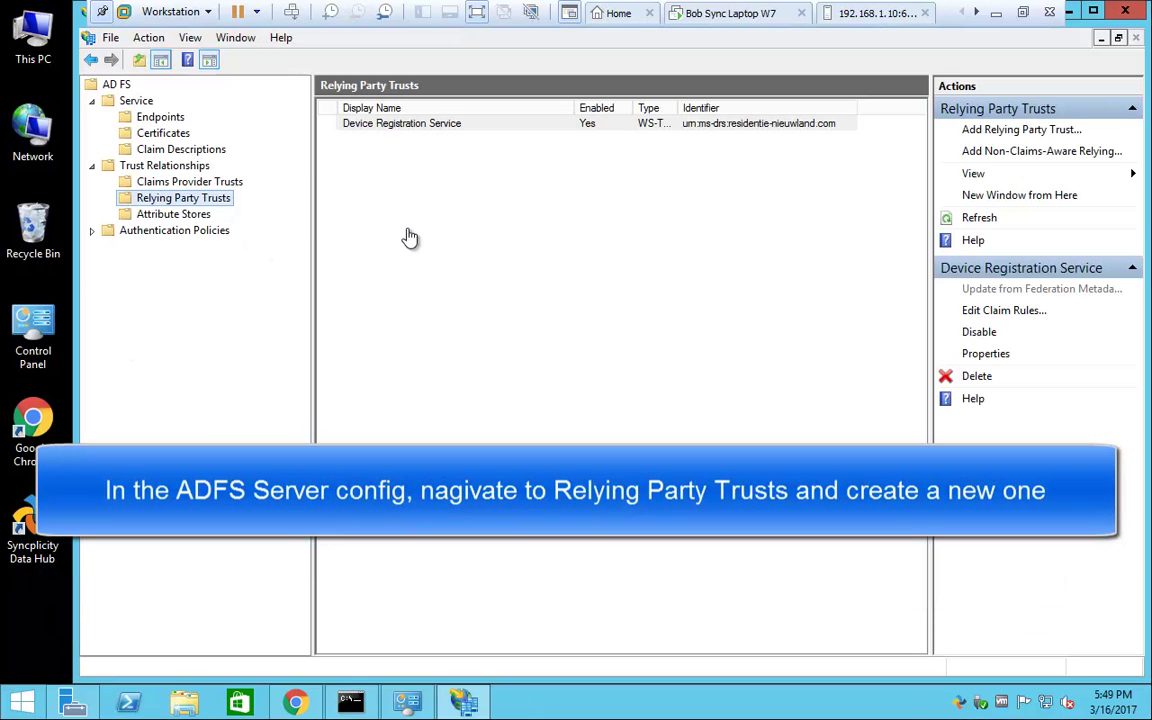
Step: Start the Add Relying Party Trust wizard with manual data entry and display name Syncplicity SSO
left_click(975, 134)
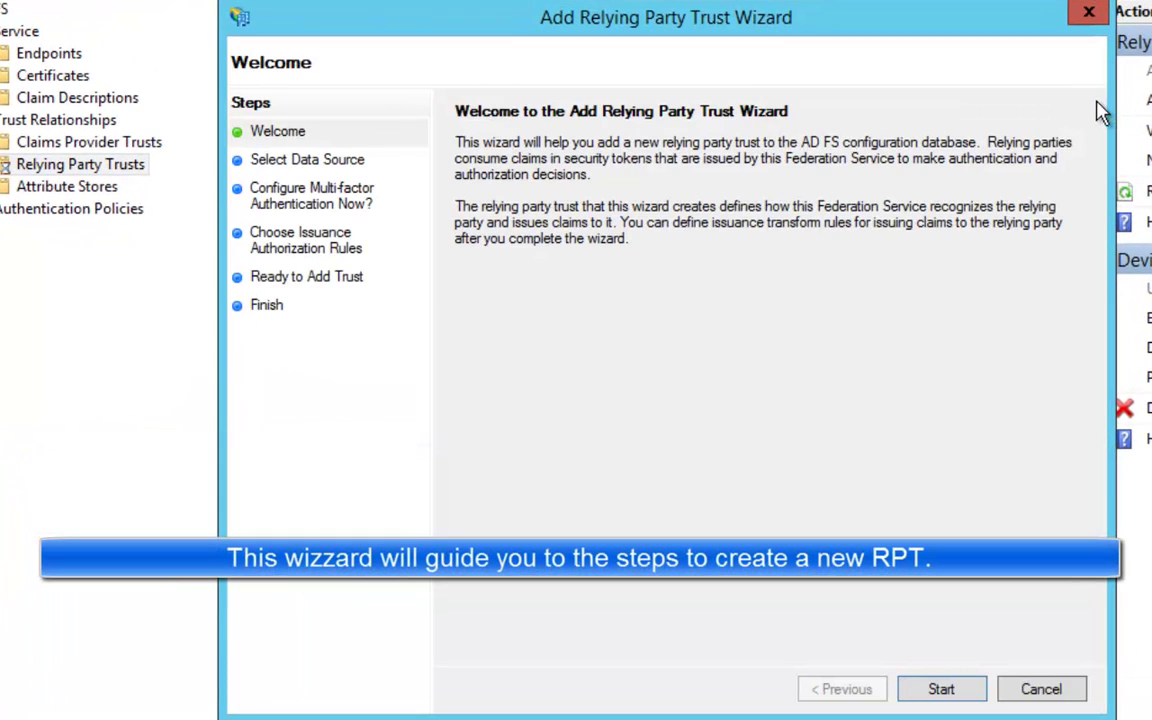
left_click(944, 689)
left_click(456, 460)
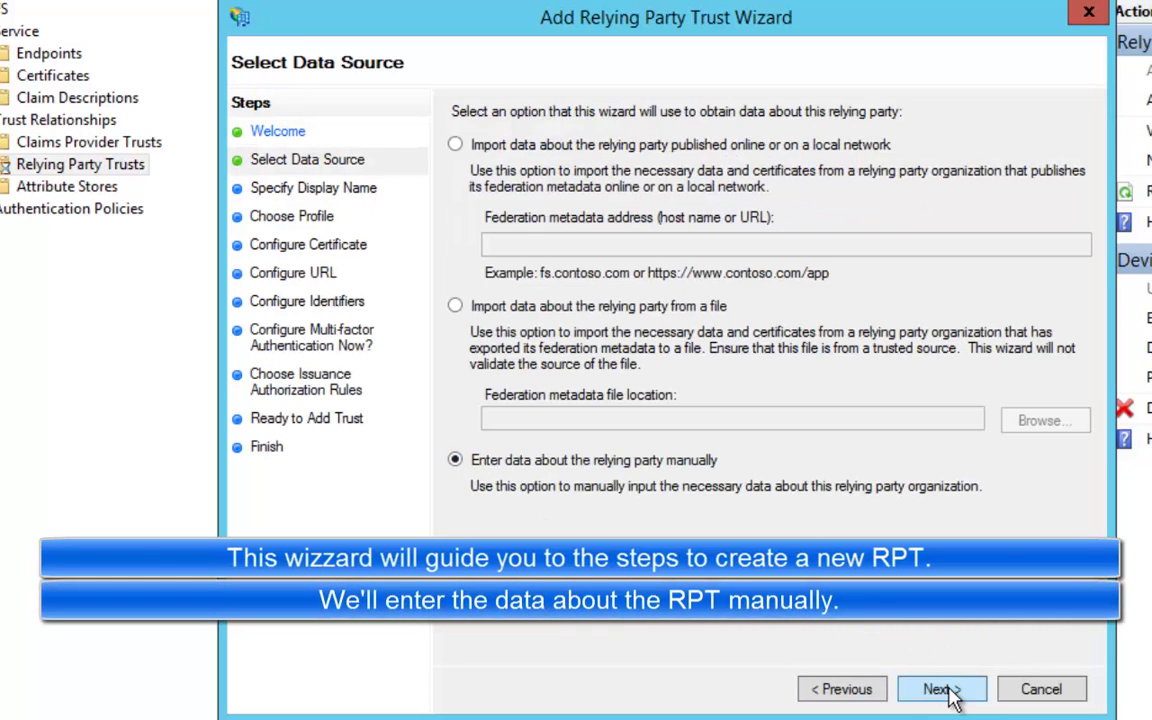
left_click(940, 690)
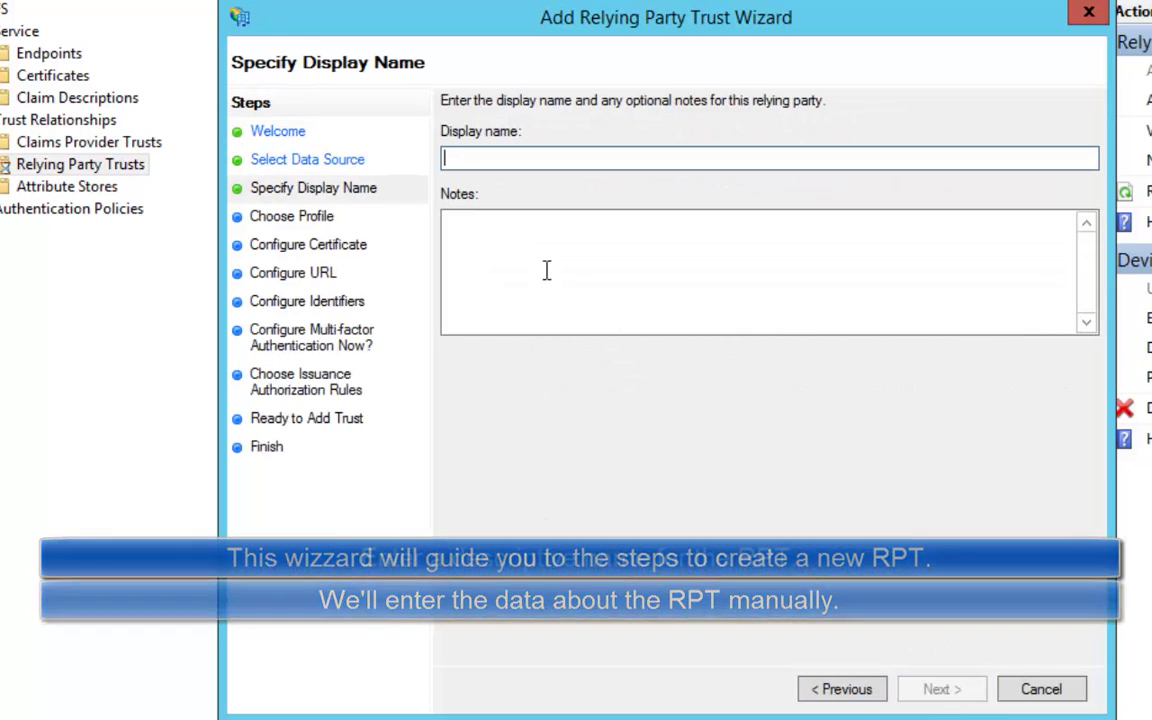
left_click(465, 158)
type("Syncplicity SSO")
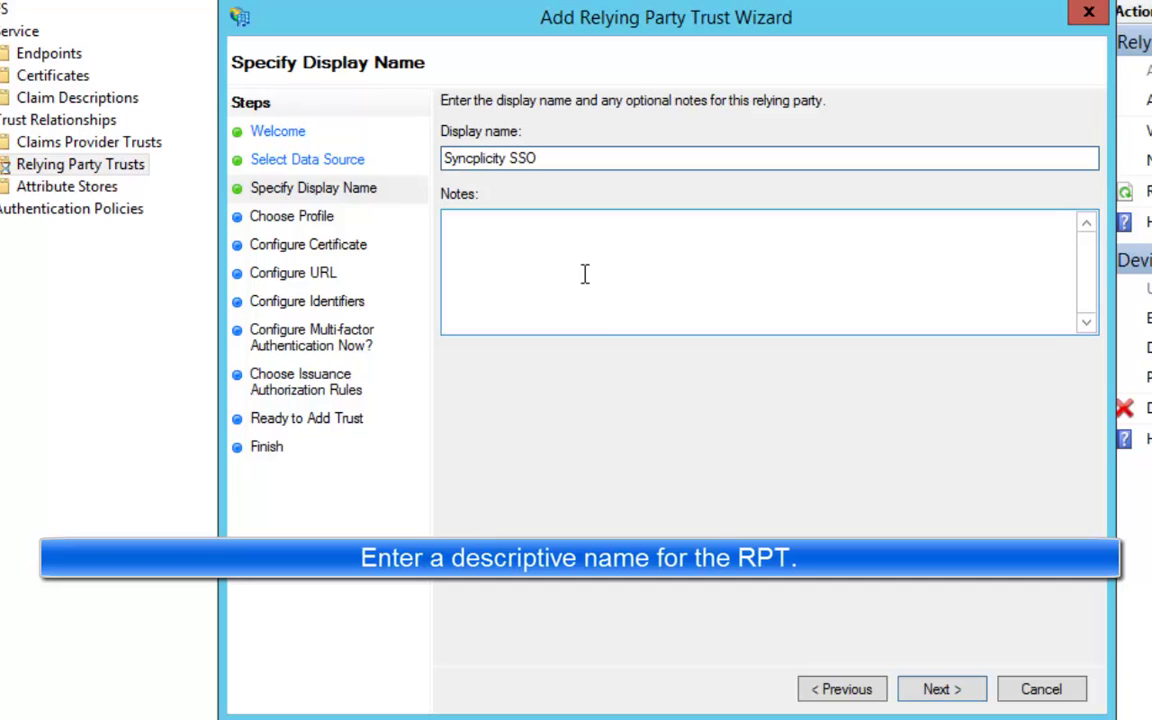
Step: Keep the AD FS profile, skip the encryption certificate, and enable SAML 2.0 WebSSO support
left_click(935, 690)
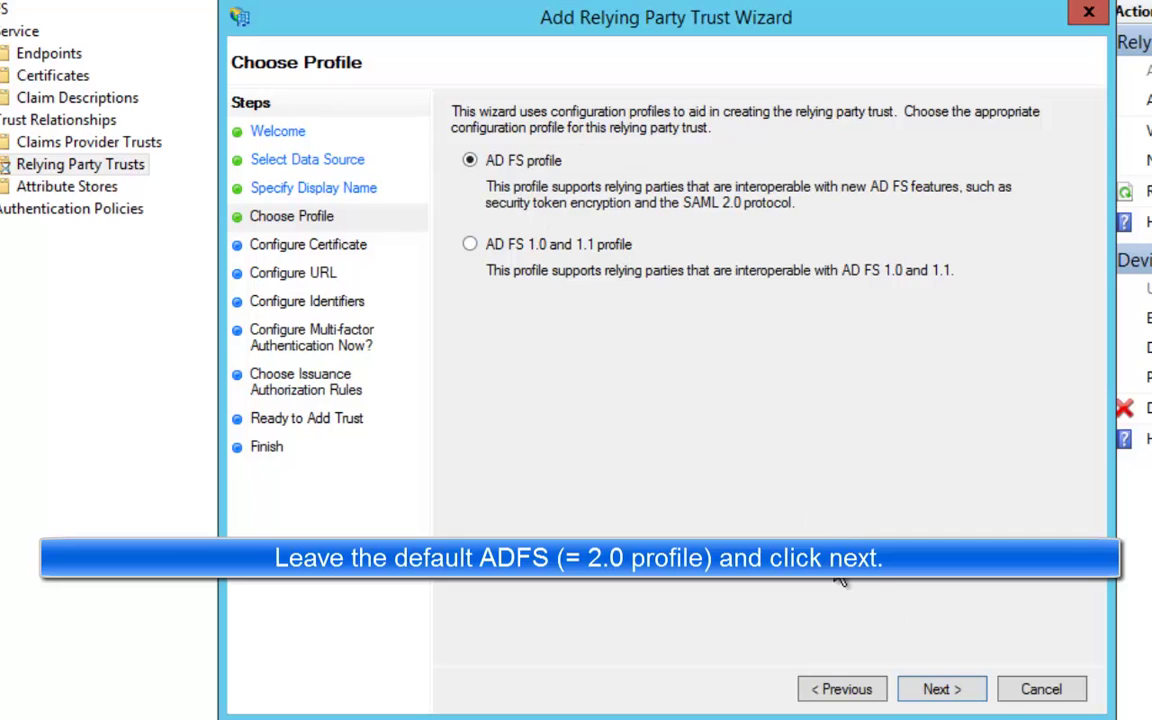
left_click(945, 690)
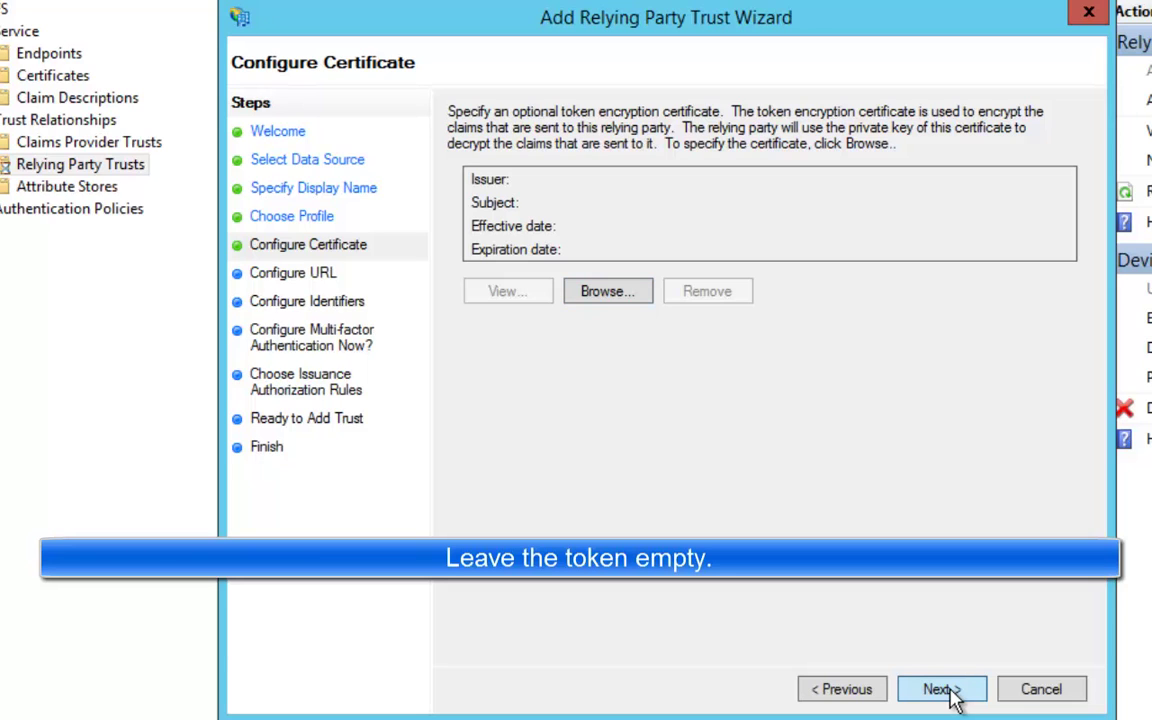
left_click(948, 690)
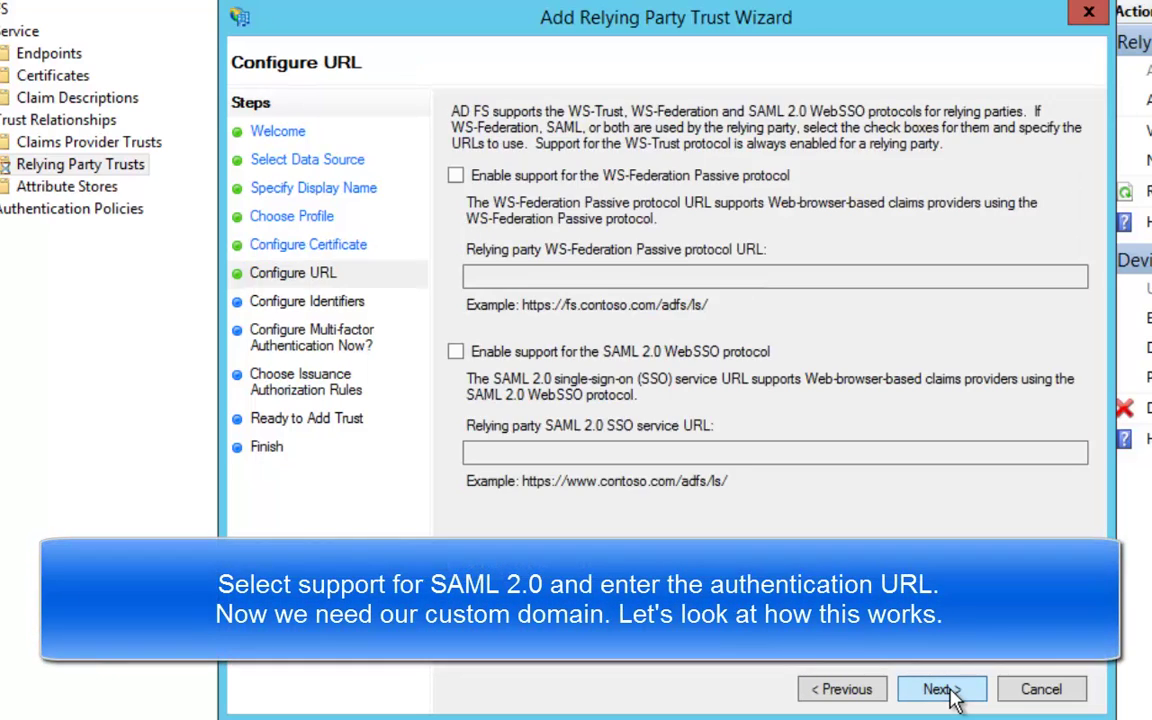
left_click(455, 356)
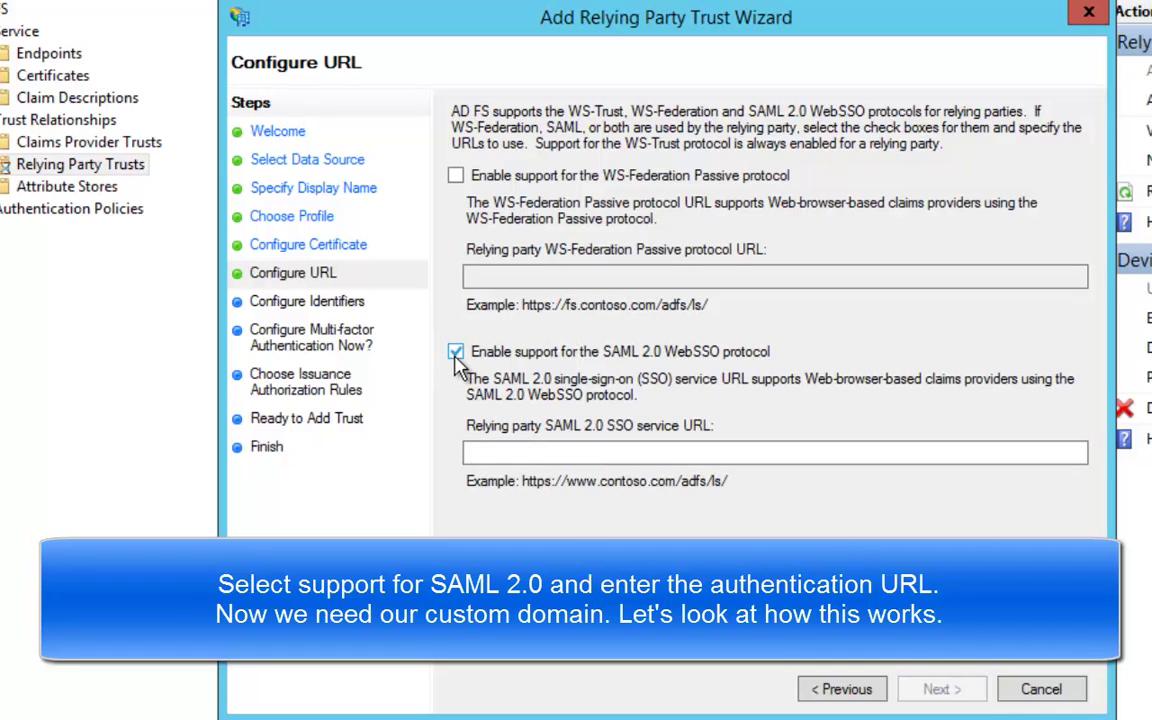
left_click(508, 454)
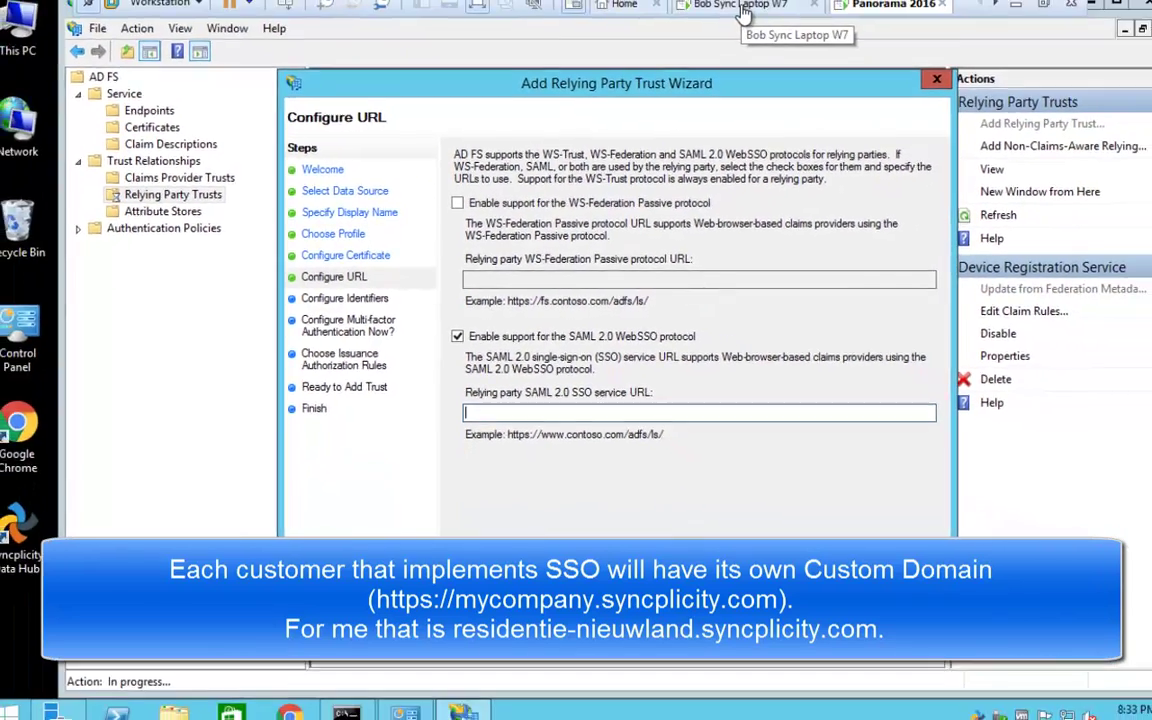
Step: In Syncplicity, set SSO Status to Enabled and highlight the residentie-nieuwland domain and Entity Id
left_click(733, 14)
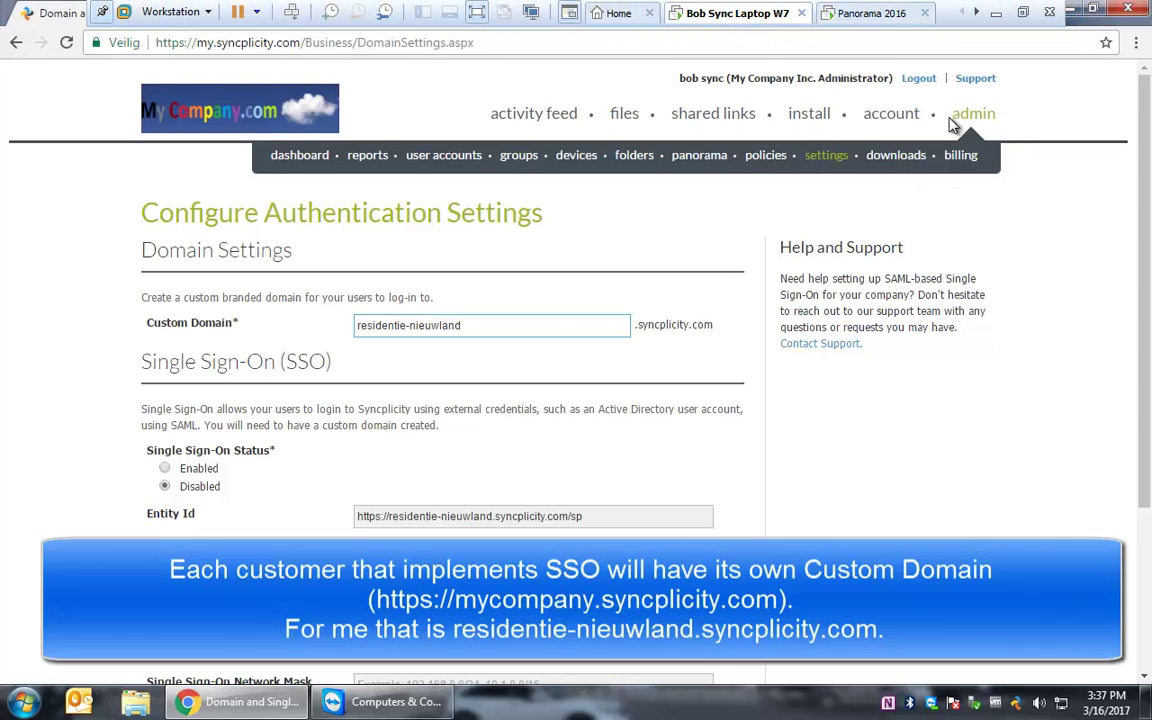
scroll(571, 318, "down", 2)
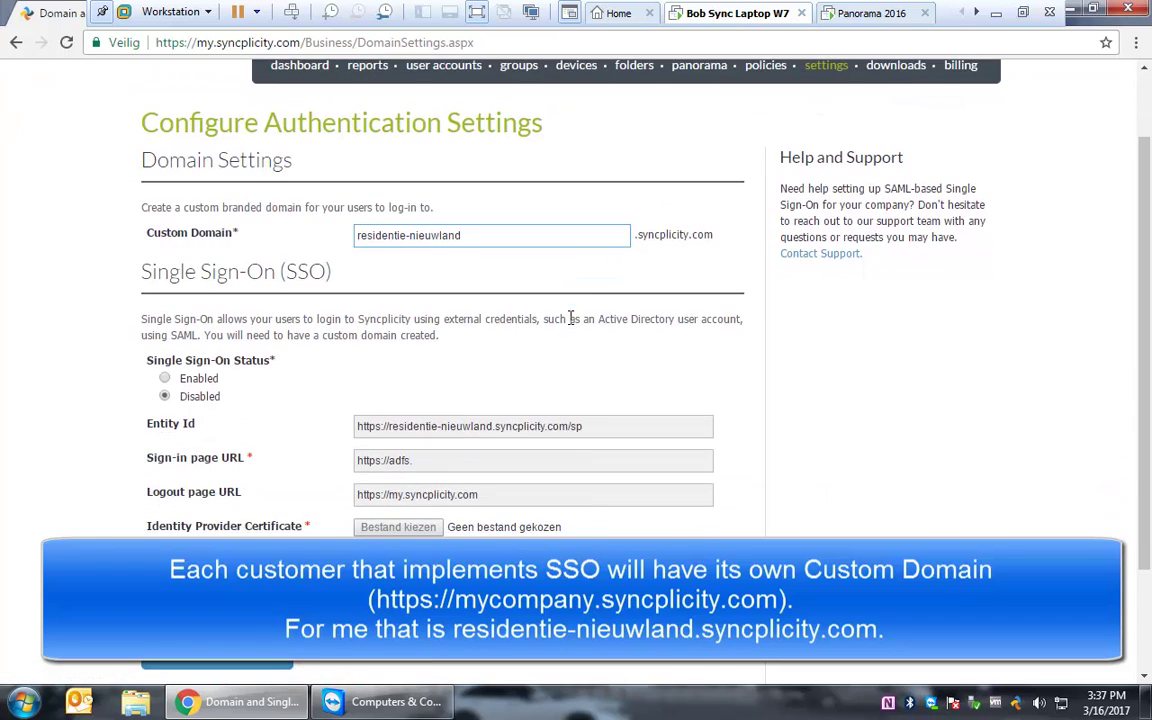
left_click_drag(465, 237, 350, 238)
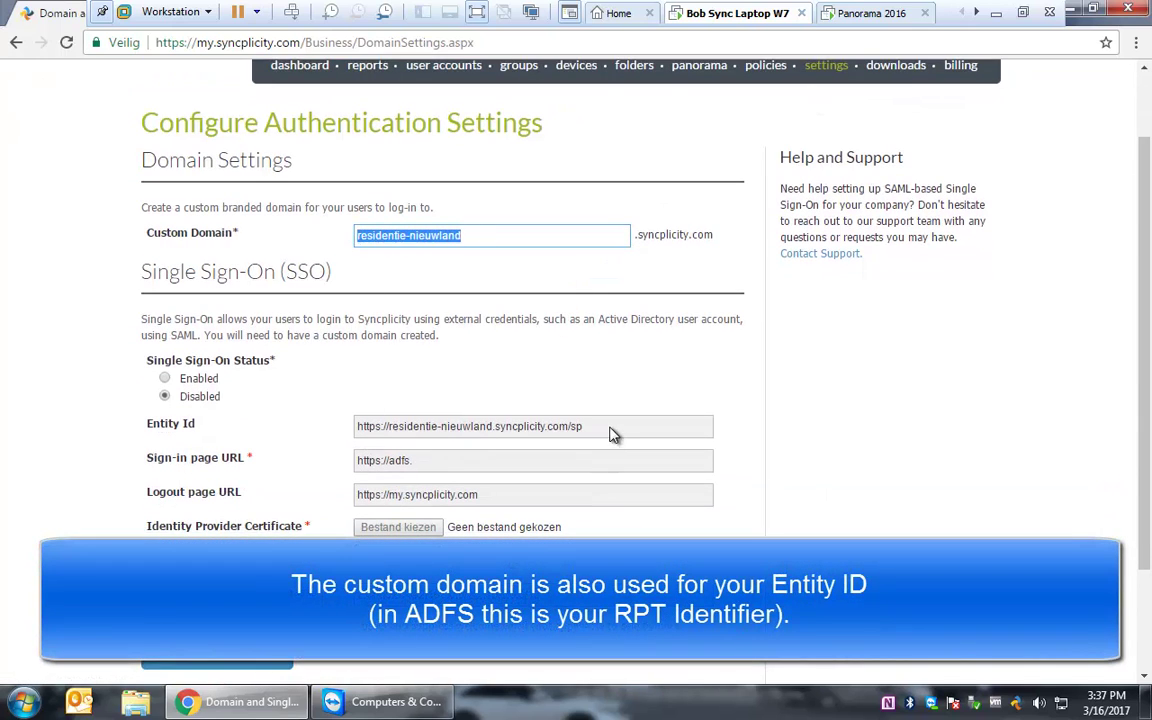
left_click(608, 434)
left_click(165, 379)
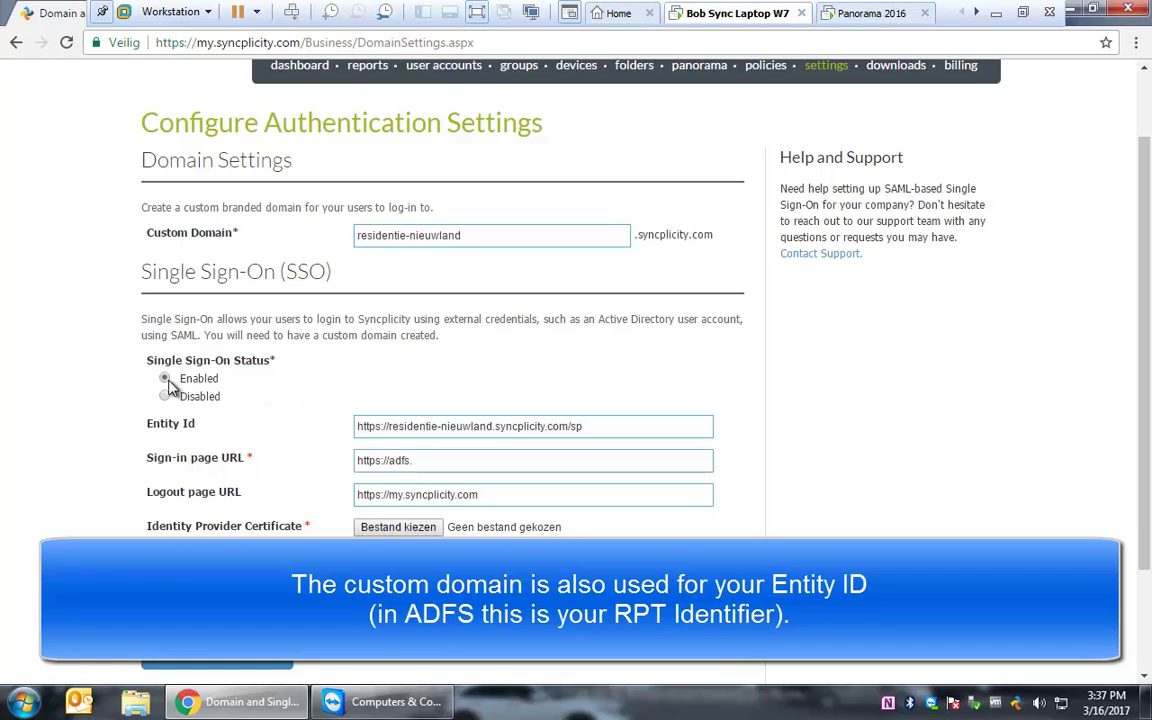
left_click_drag(602, 430, 337, 432)
key("ctrl+c")
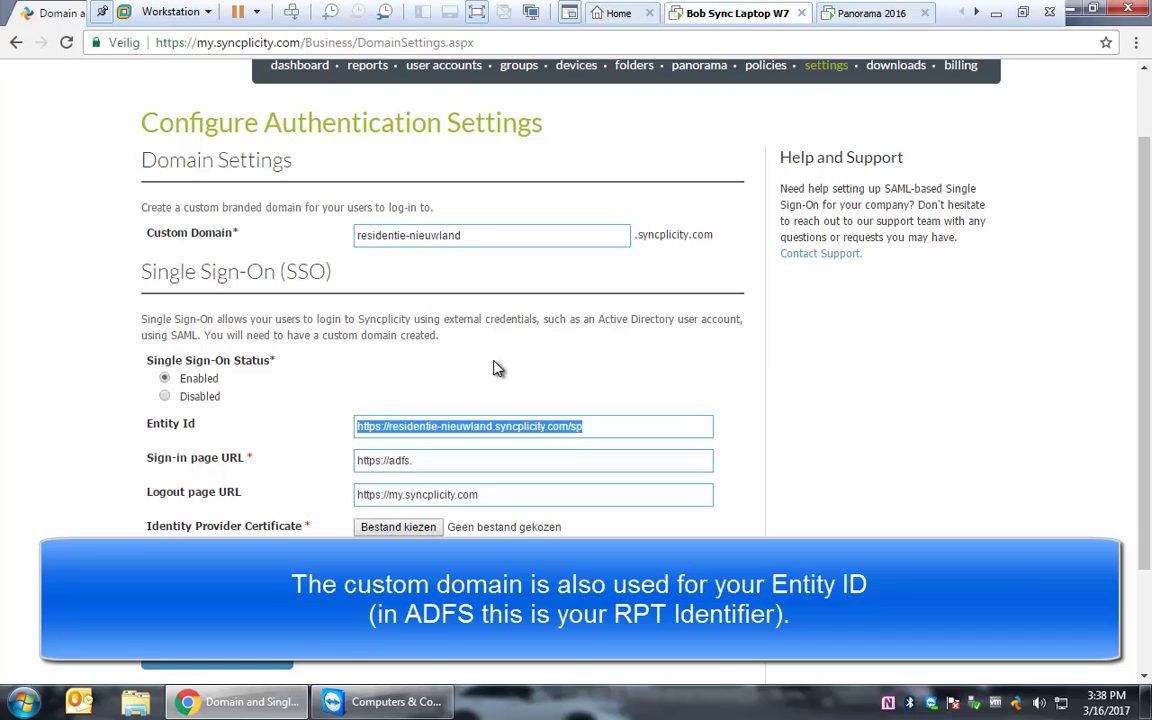
left_click(868, 13)
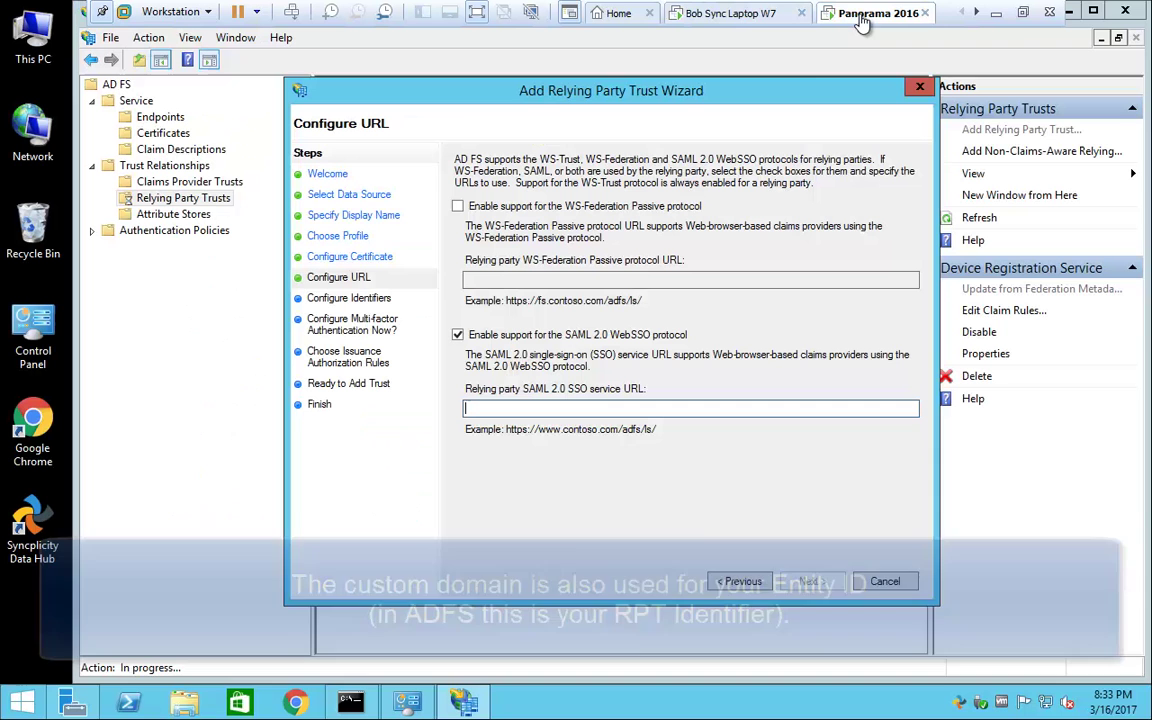
left_click(588, 406)
type("https://residentie-nieuwland.syncplicity.com/Auth/Asser")
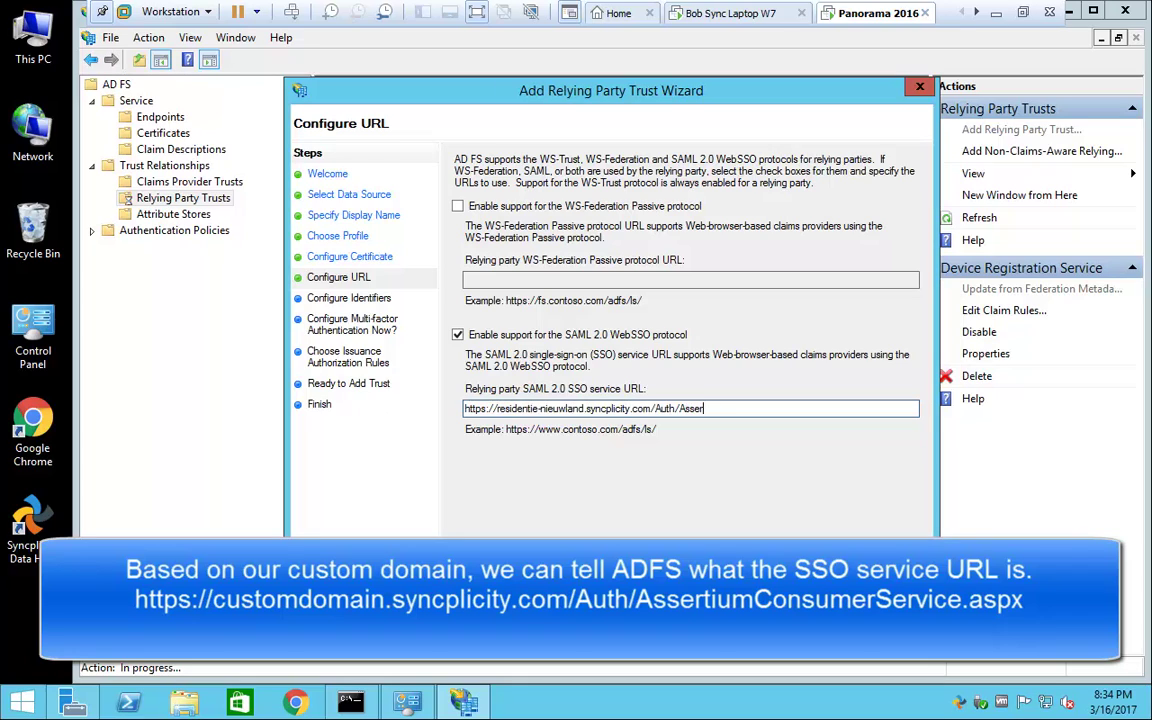
type("tionConsumerService.aspx")
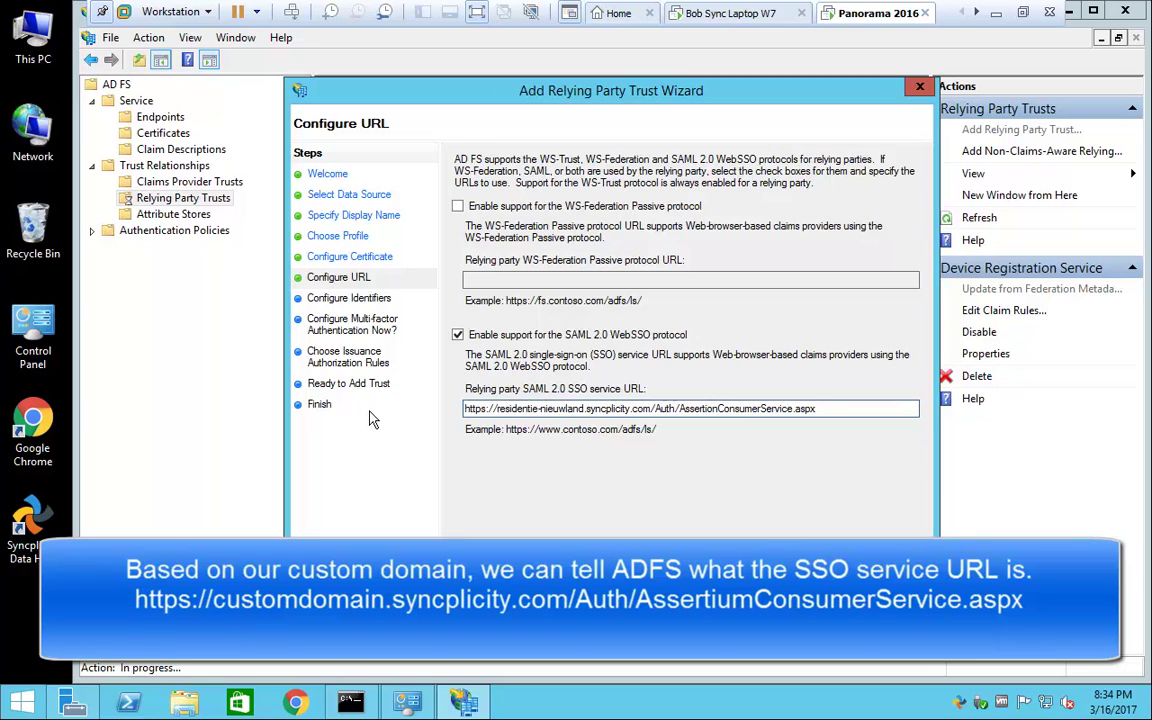
key("ctrl+a")
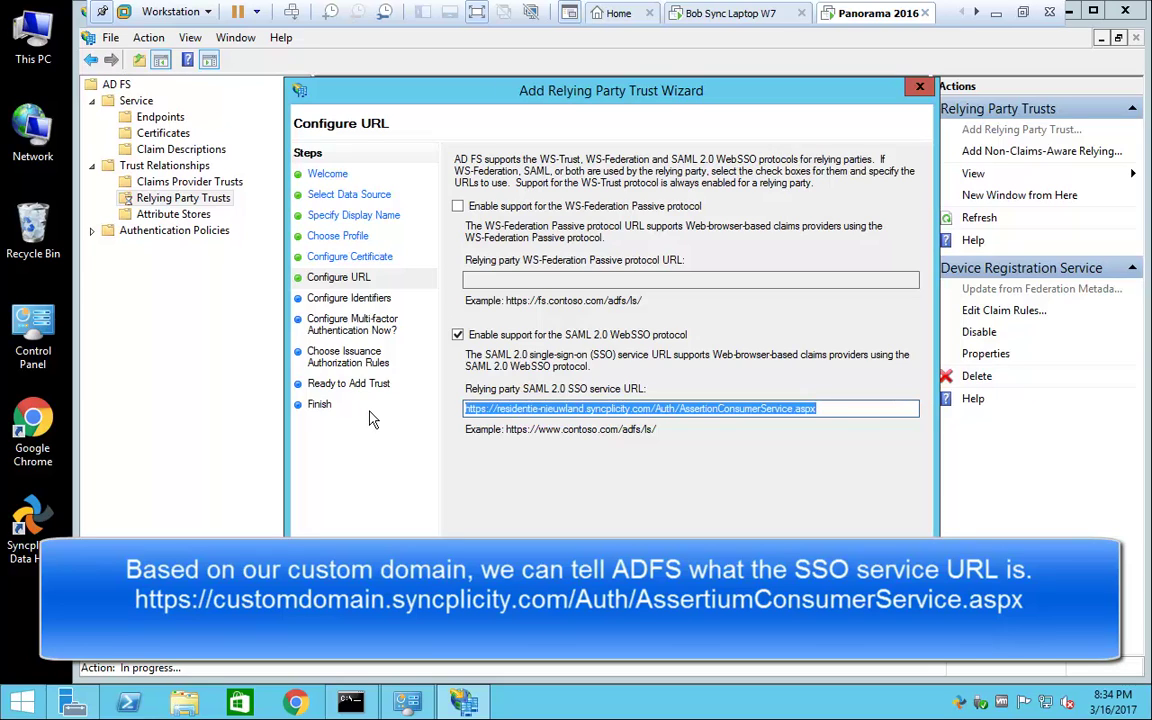
left_click(812, 582)
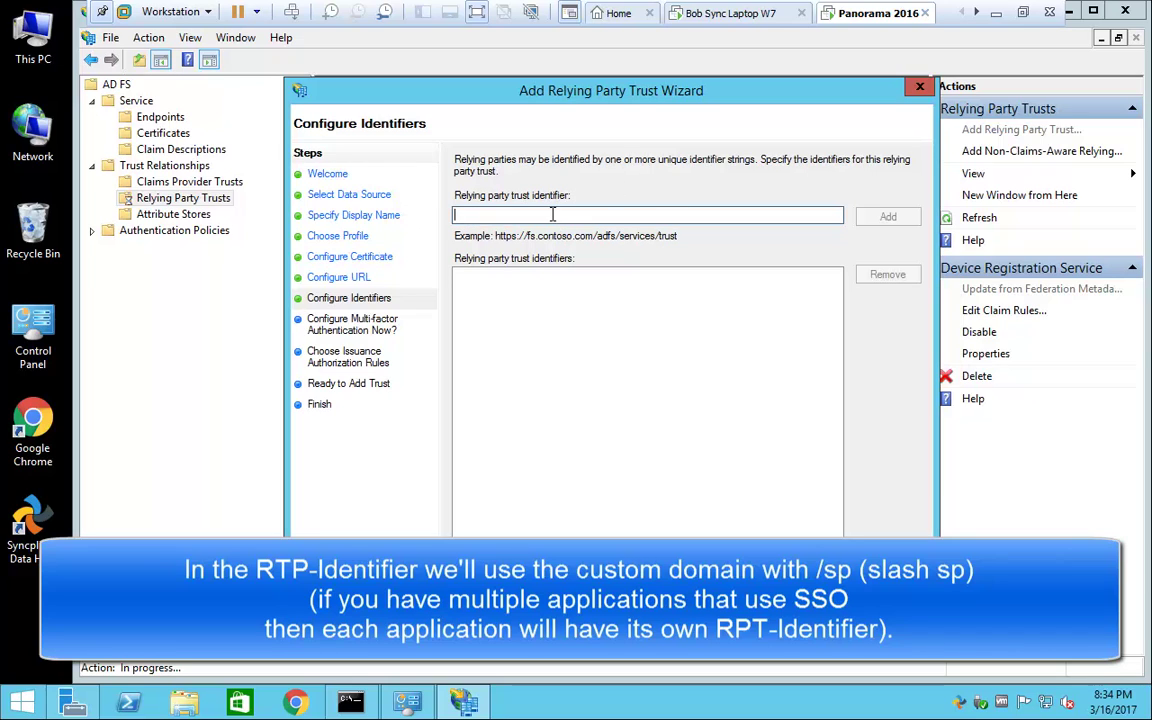
left_click(733, 14)
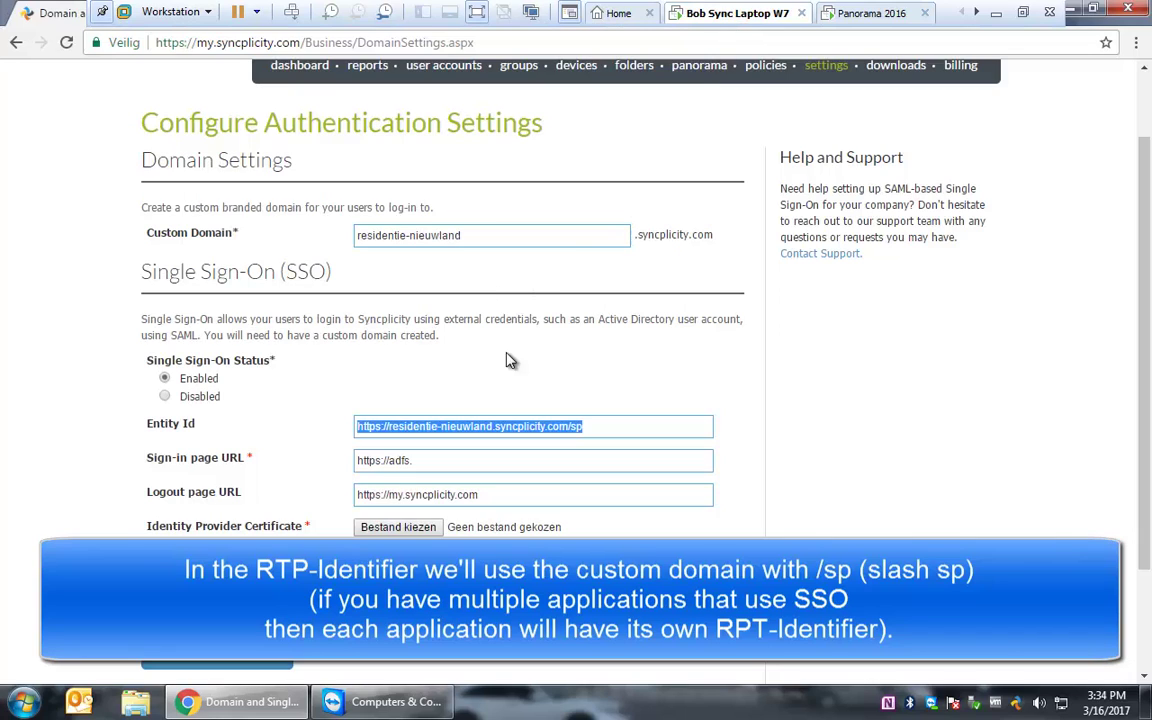
left_click(610, 426)
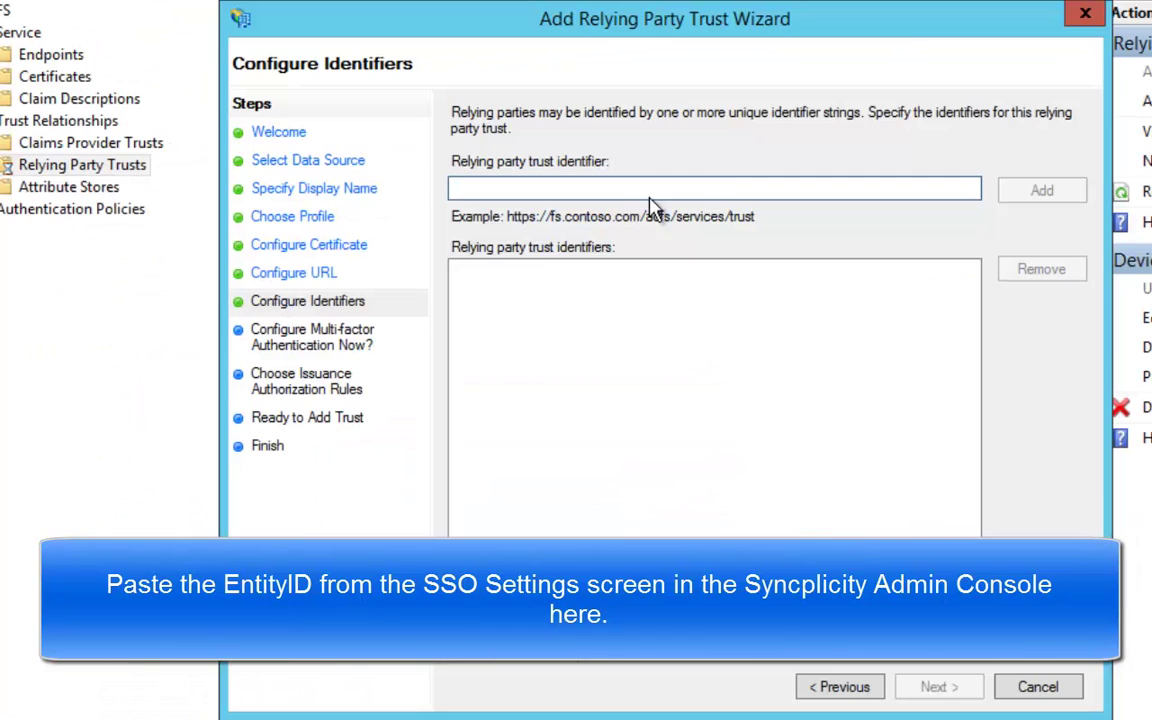
left_click(650, 194)
key("ctrl+v")
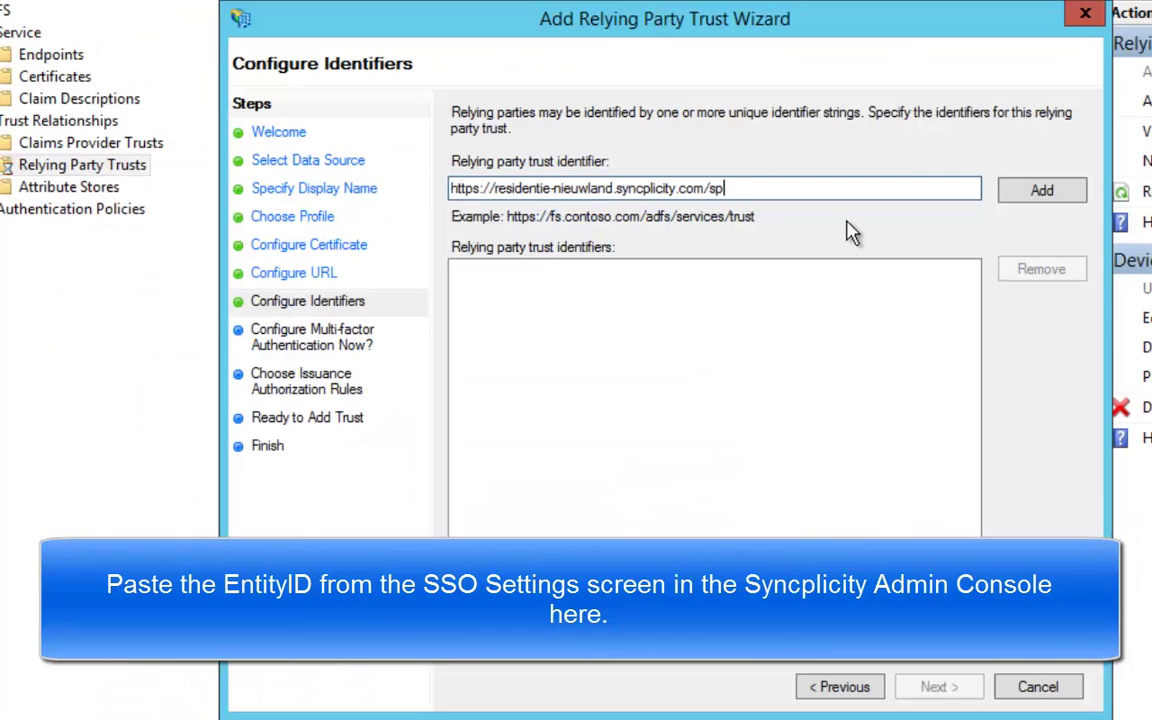
left_click(1021, 197)
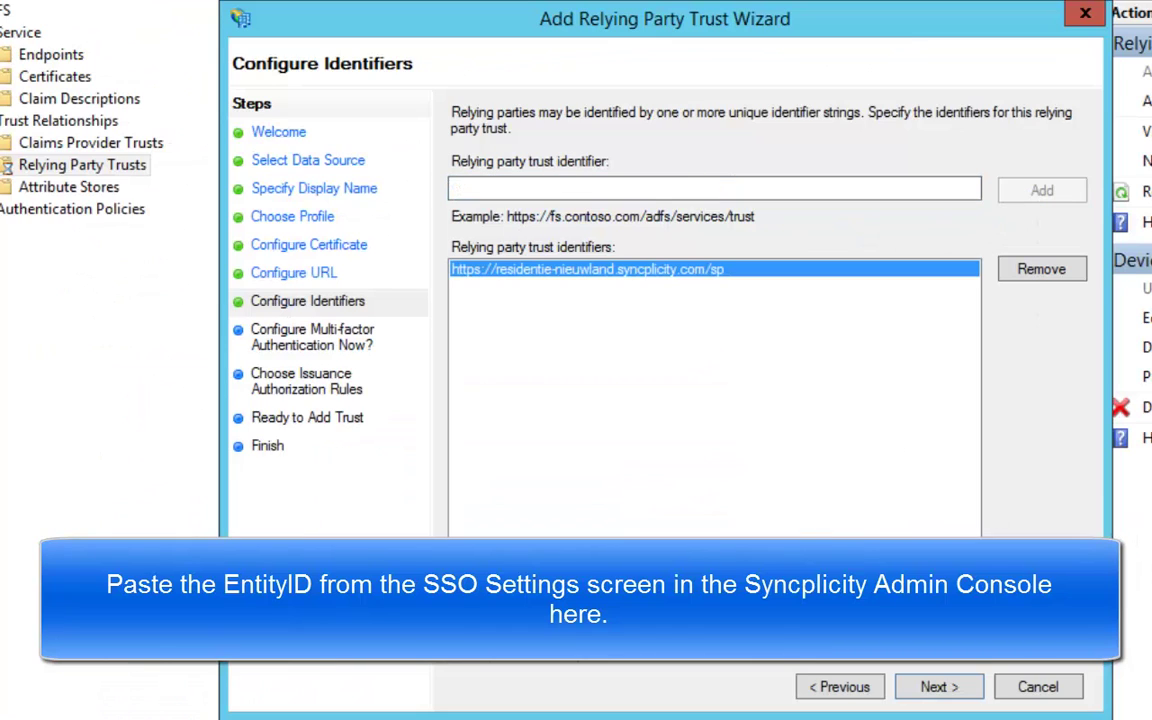
Step: Skip multi-factor authentication, permit all users, and add the trust
left_click(938, 690)
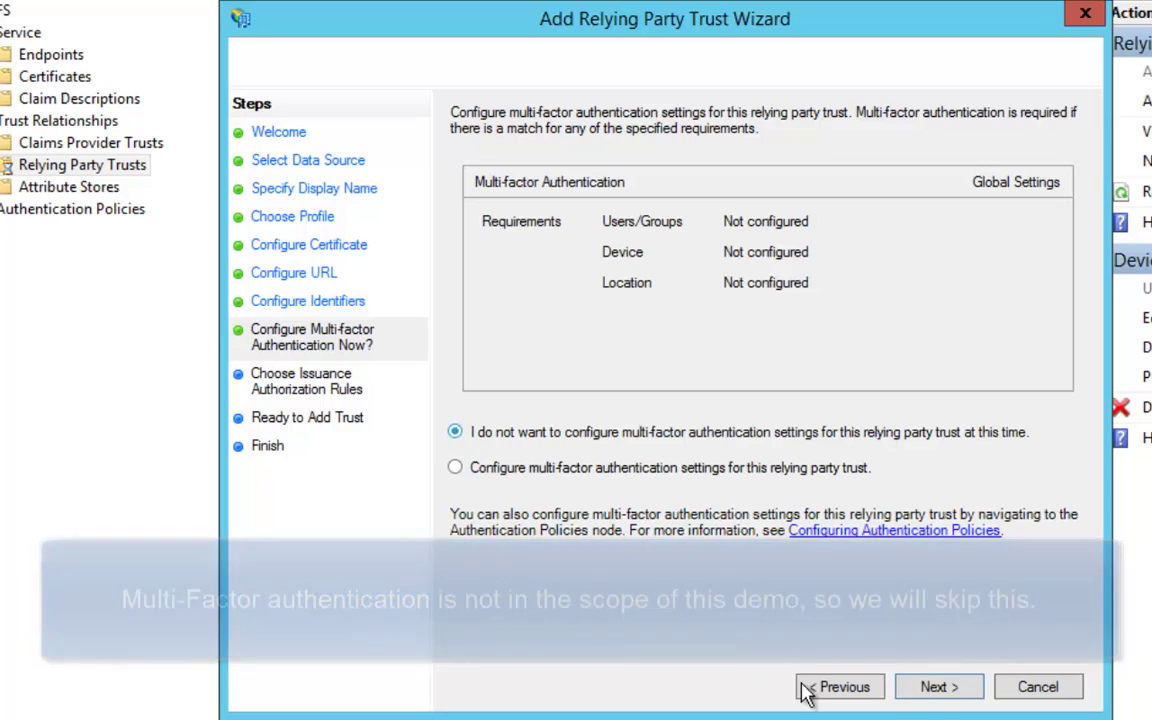
left_click(942, 688)
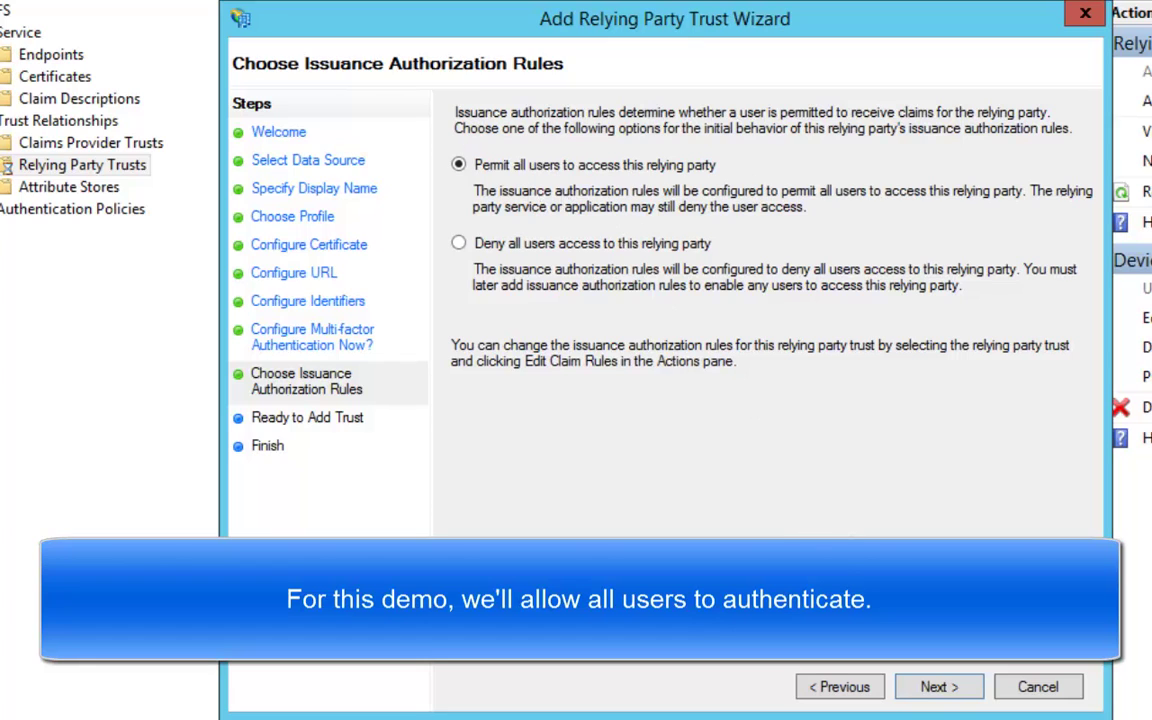
left_click(963, 689)
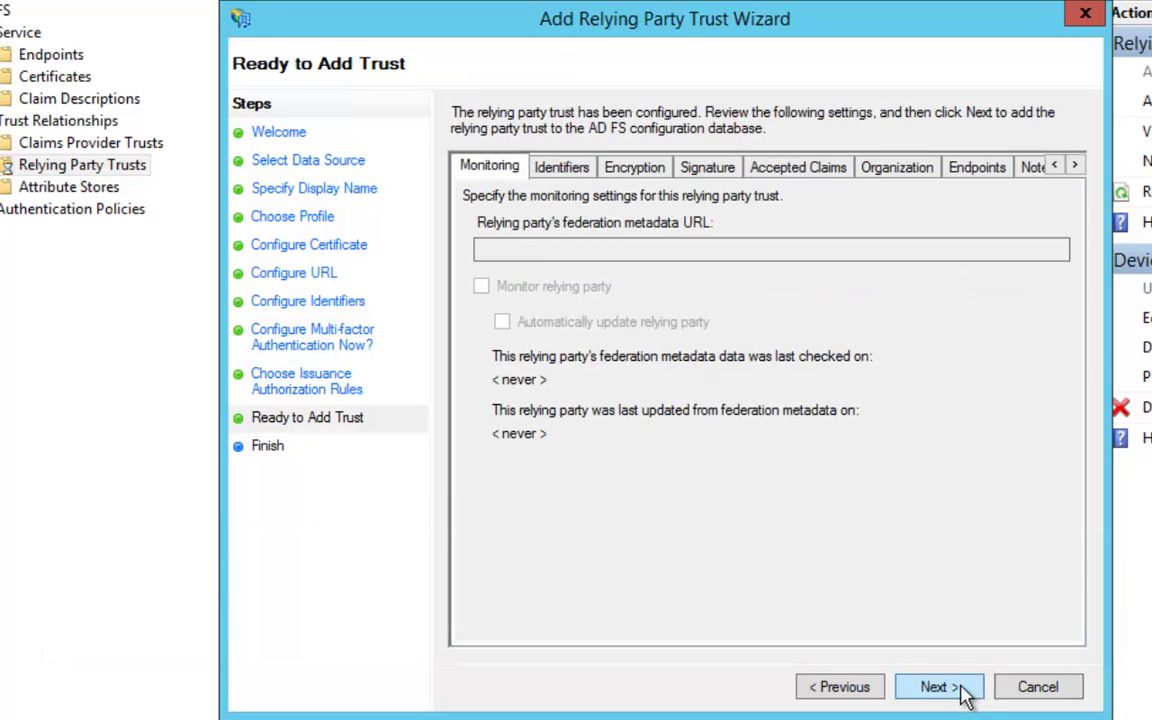
left_click(940, 688)
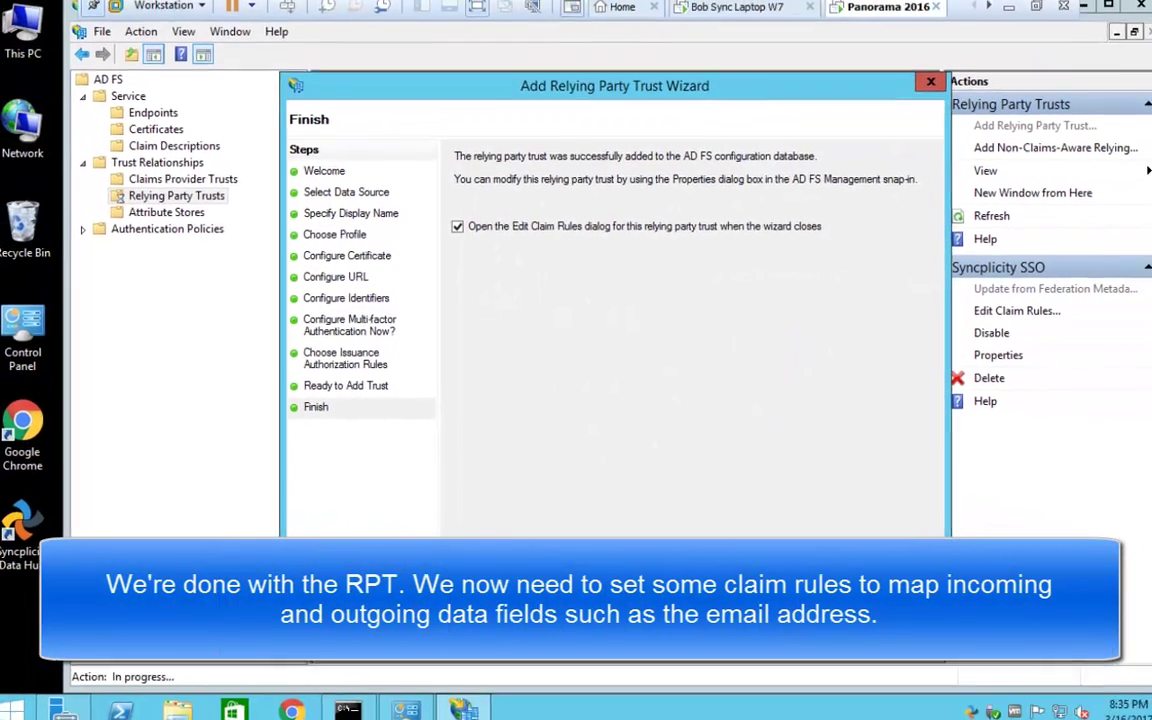
Step: Start a Send LDAP Attributes as Claims rule named Send Email Address
key("Return")
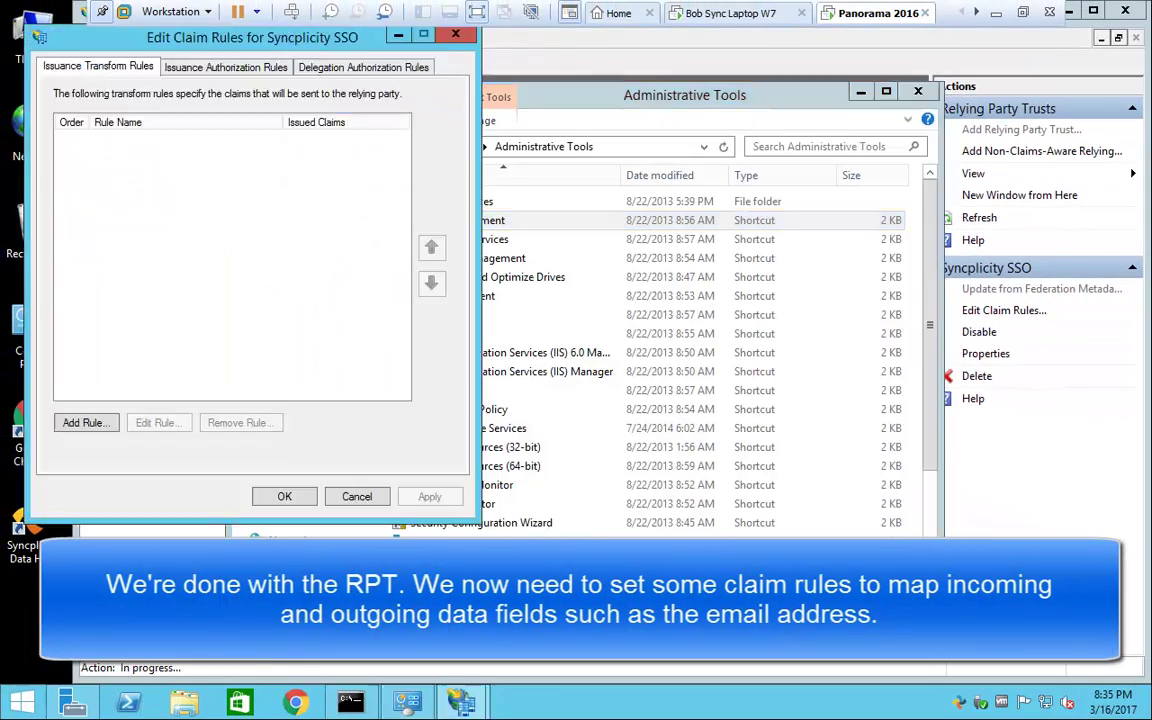
left_click_drag(180, 42, 368, 129)
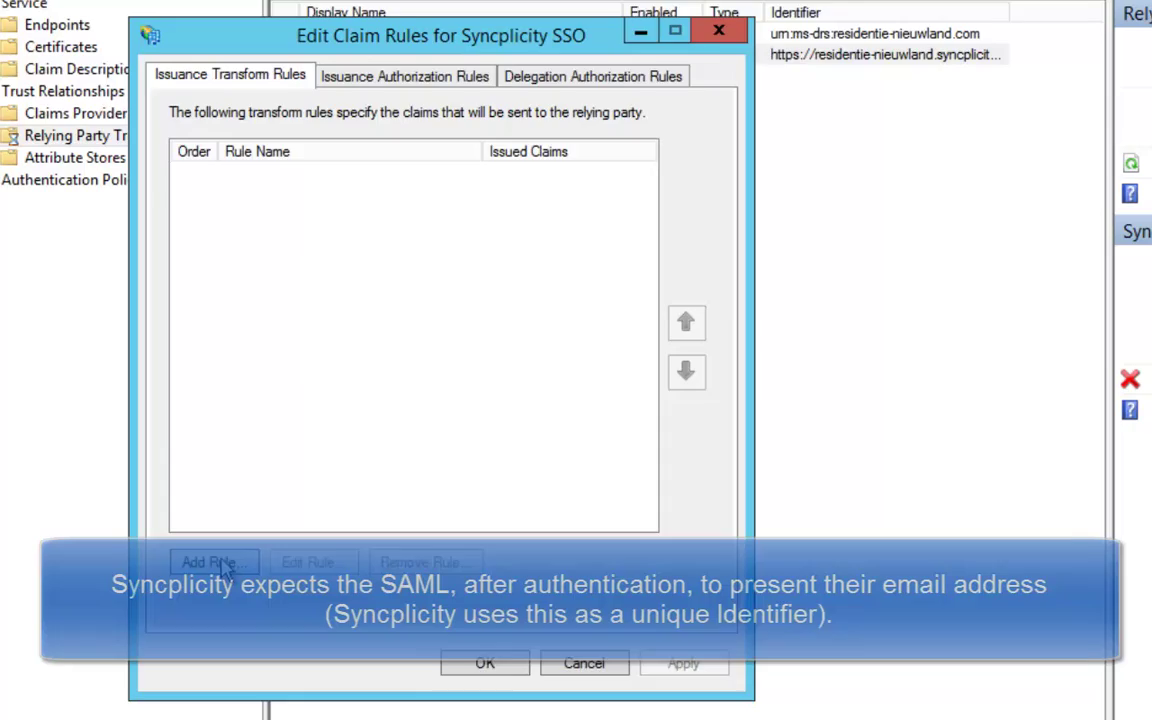
left_click(140, 576)
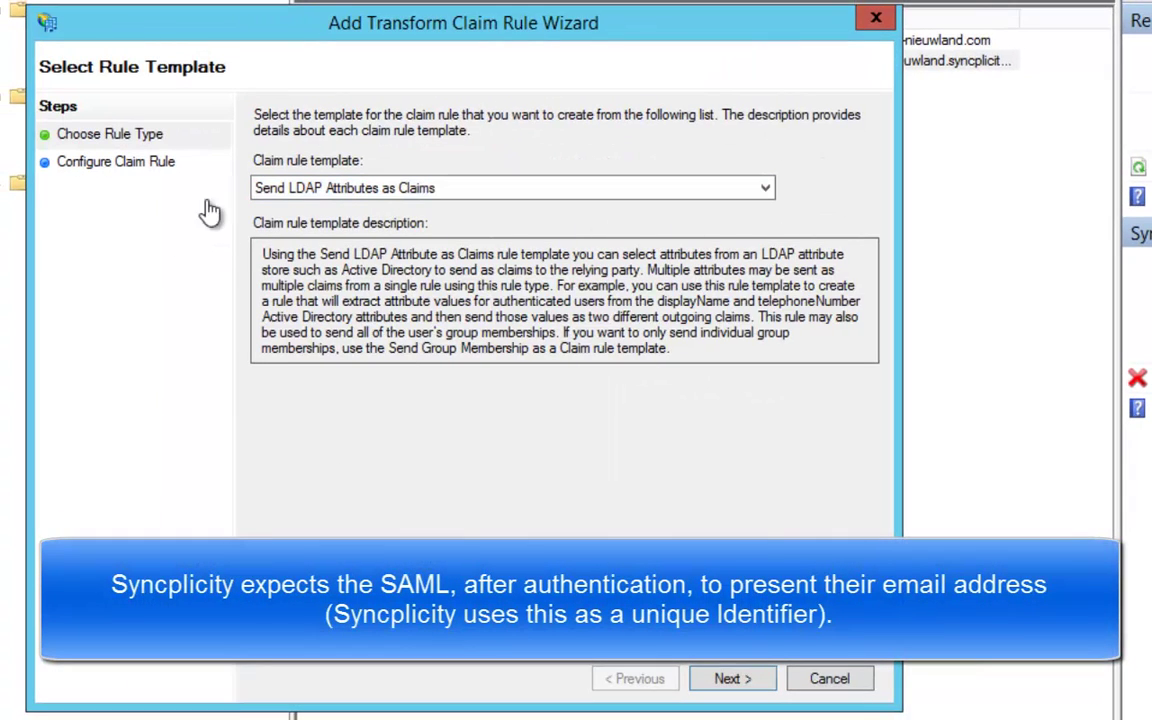
left_click(750, 682)
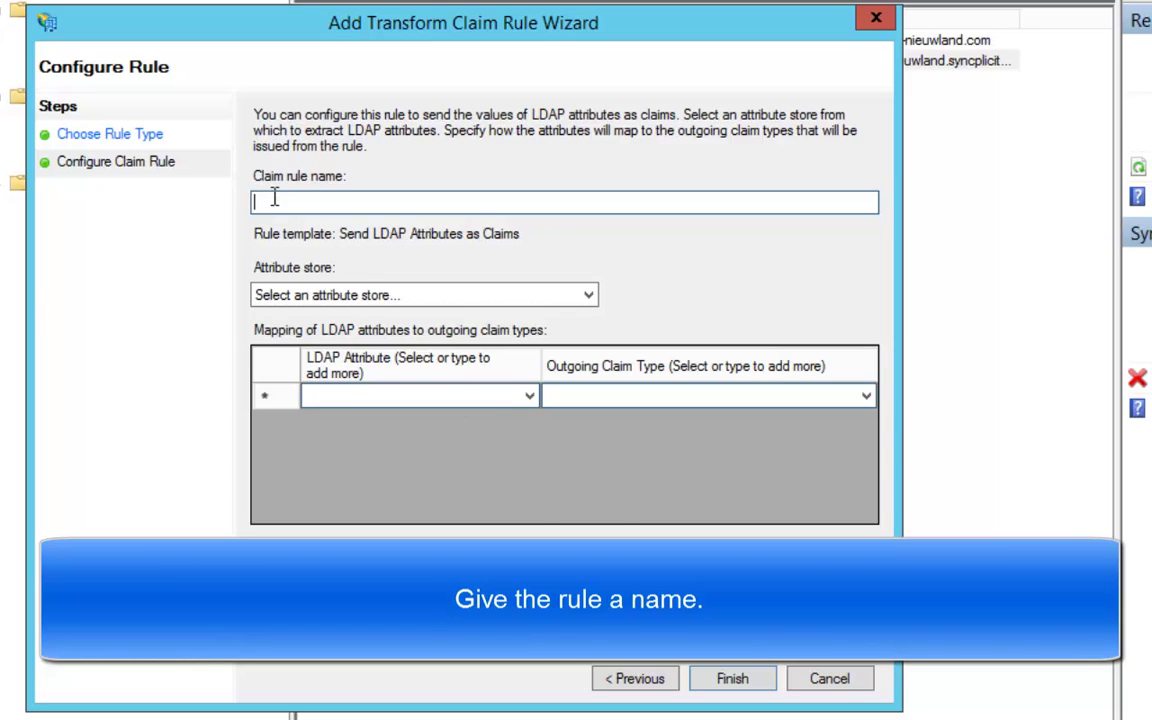
type("Send")
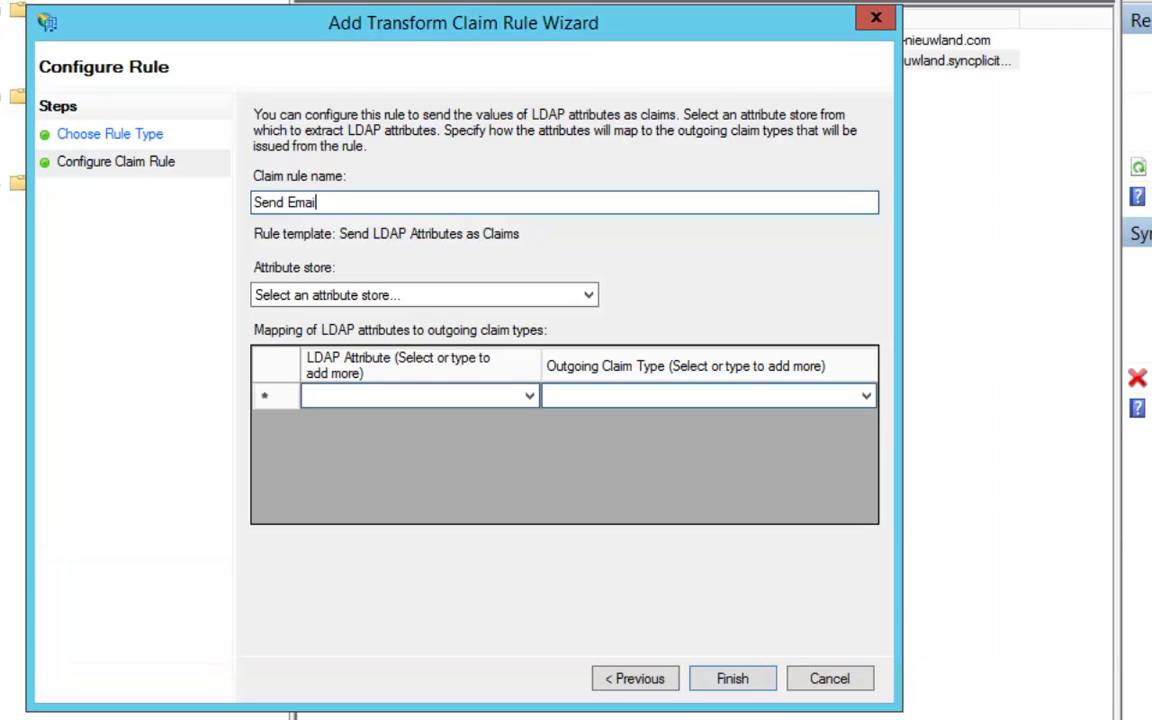
type("Email Address")
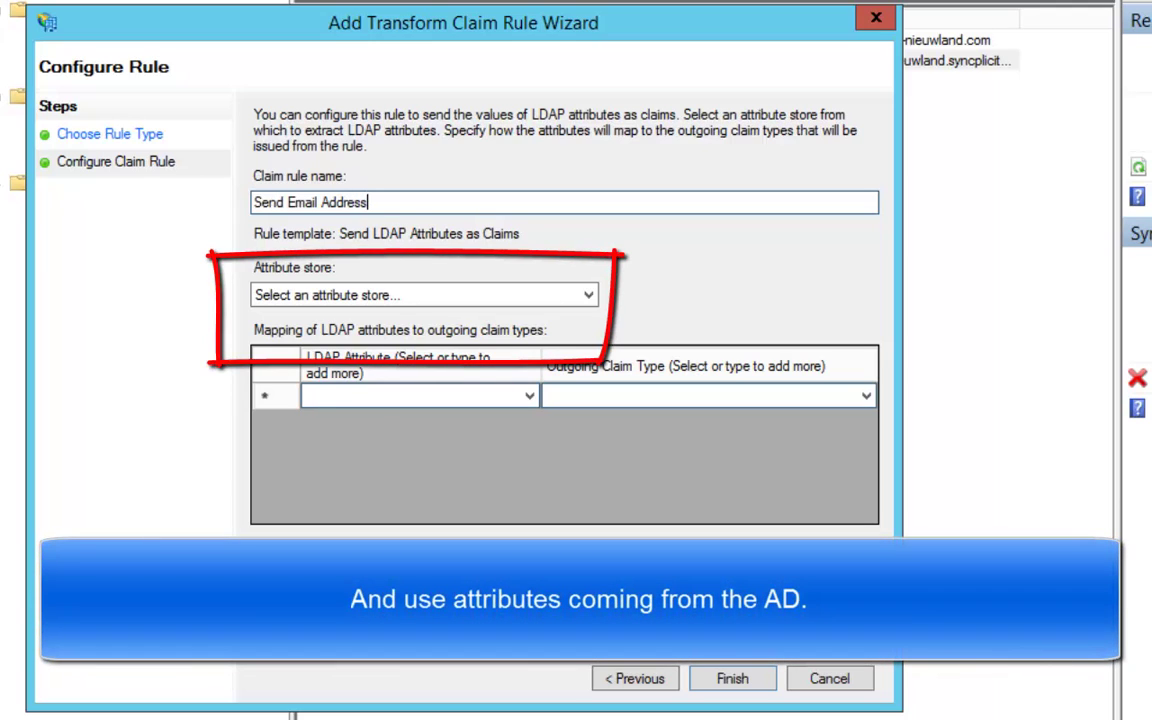
Step: Use Active Directory to map E-Mail-Addresses to the E-Mail Address claim and finish the rule
left_click(435, 300)
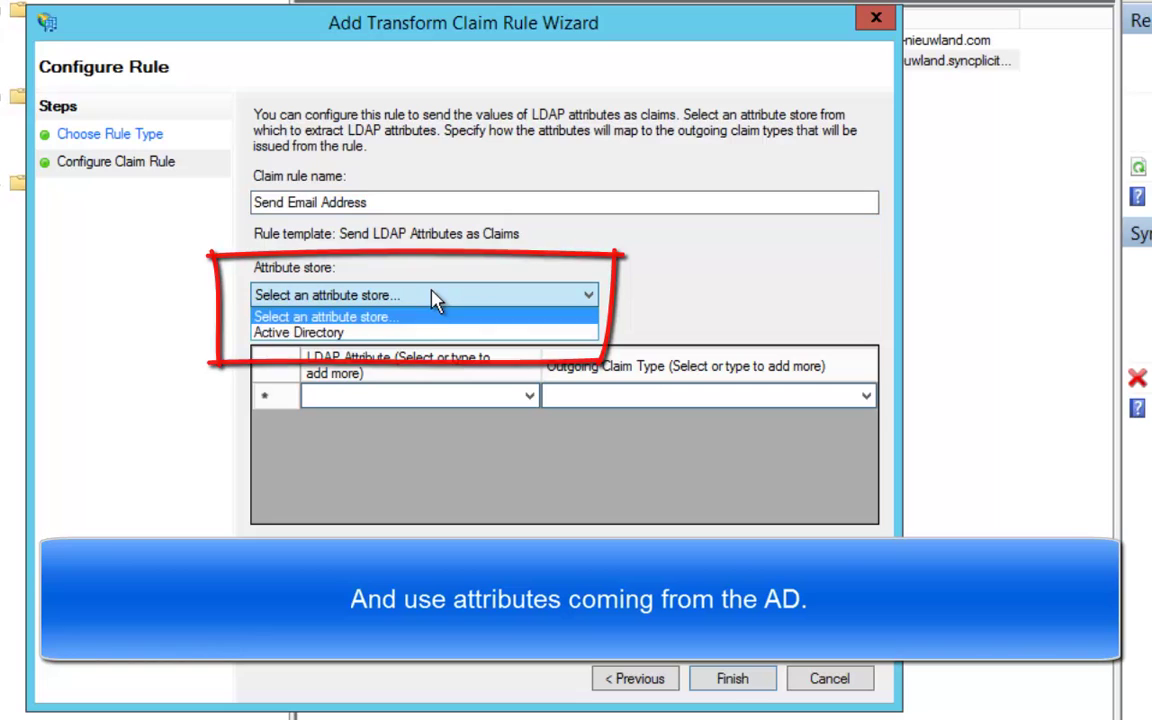
left_click(385, 335)
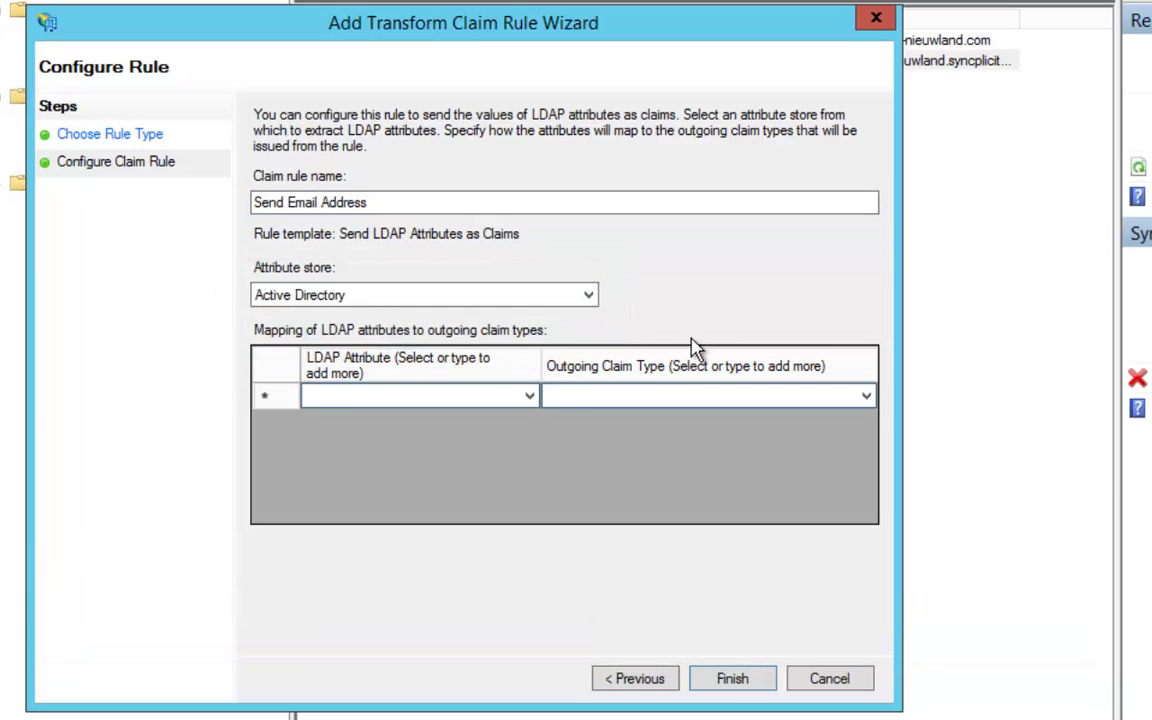
left_click(530, 400)
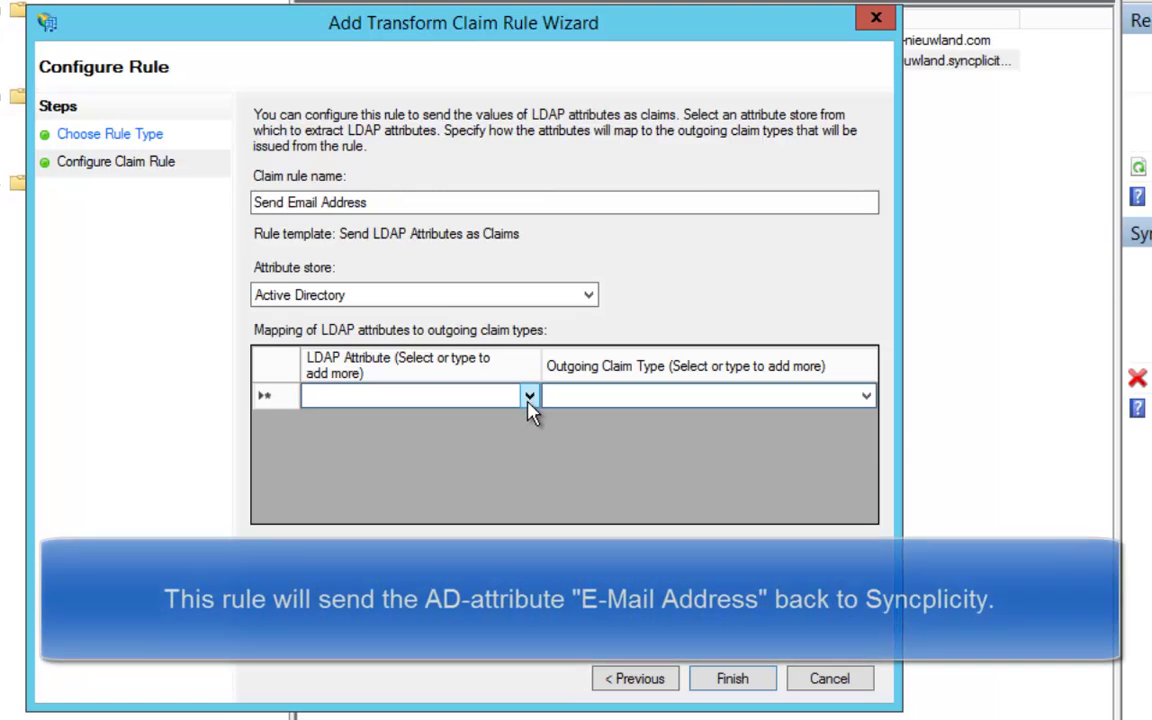
left_click(530, 400)
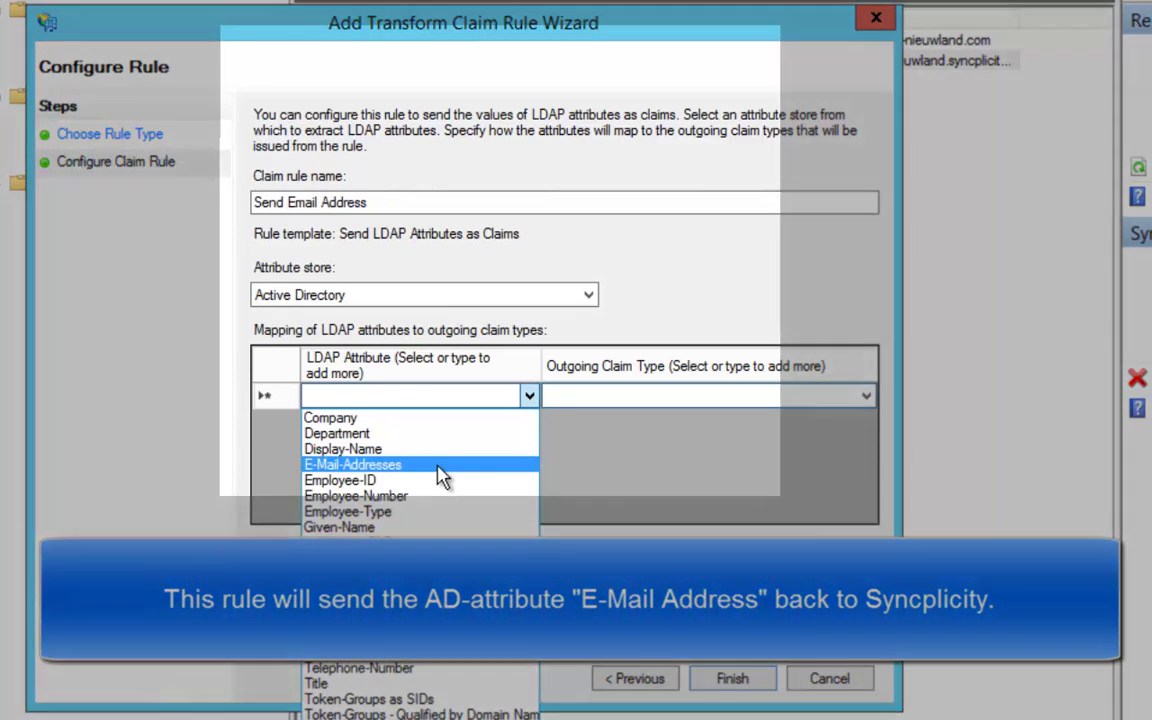
left_click(442, 466)
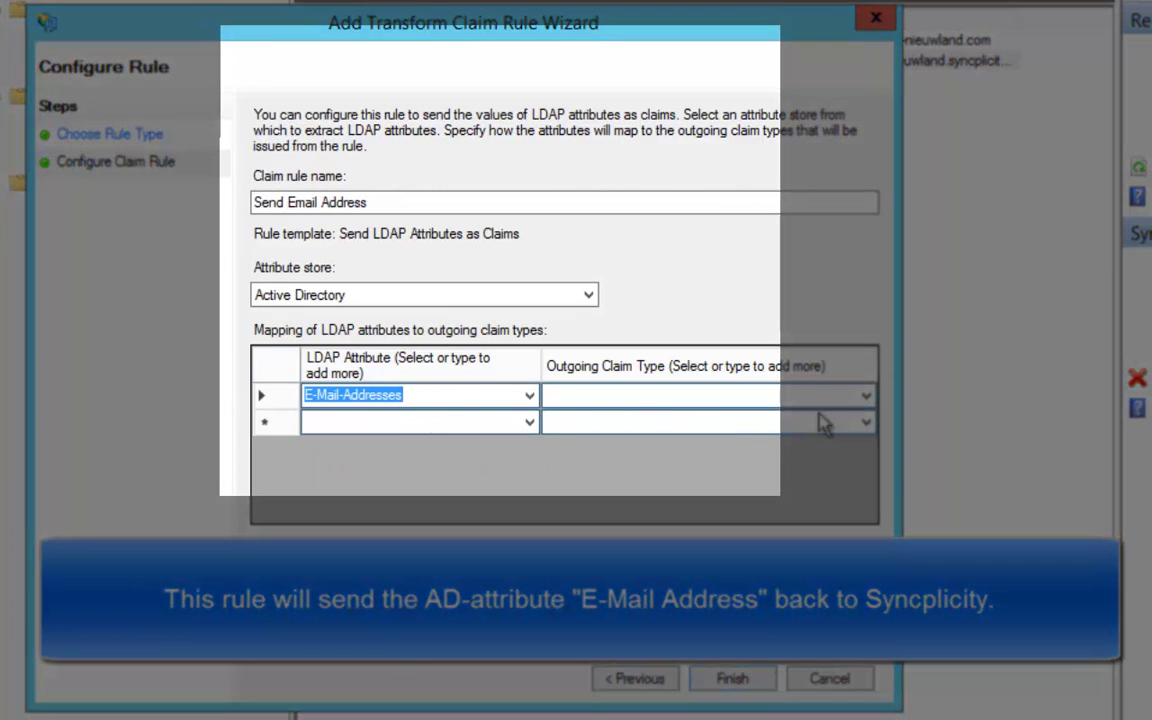
left_click(864, 396)
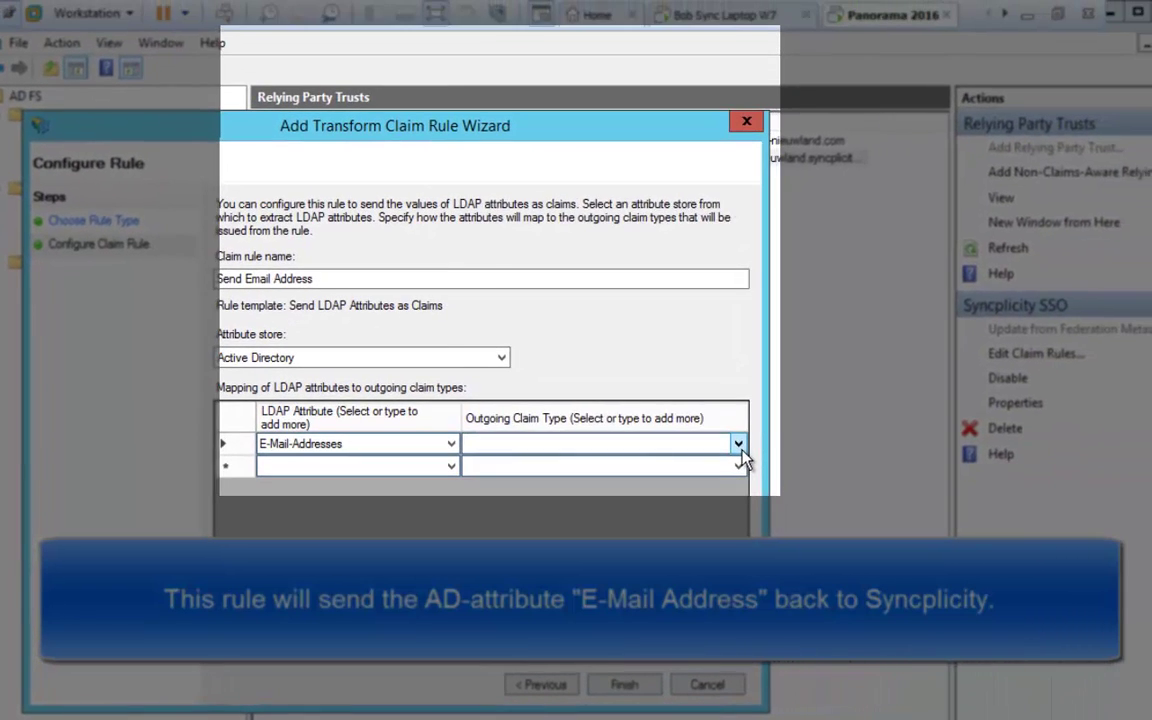
left_click(823, 414)
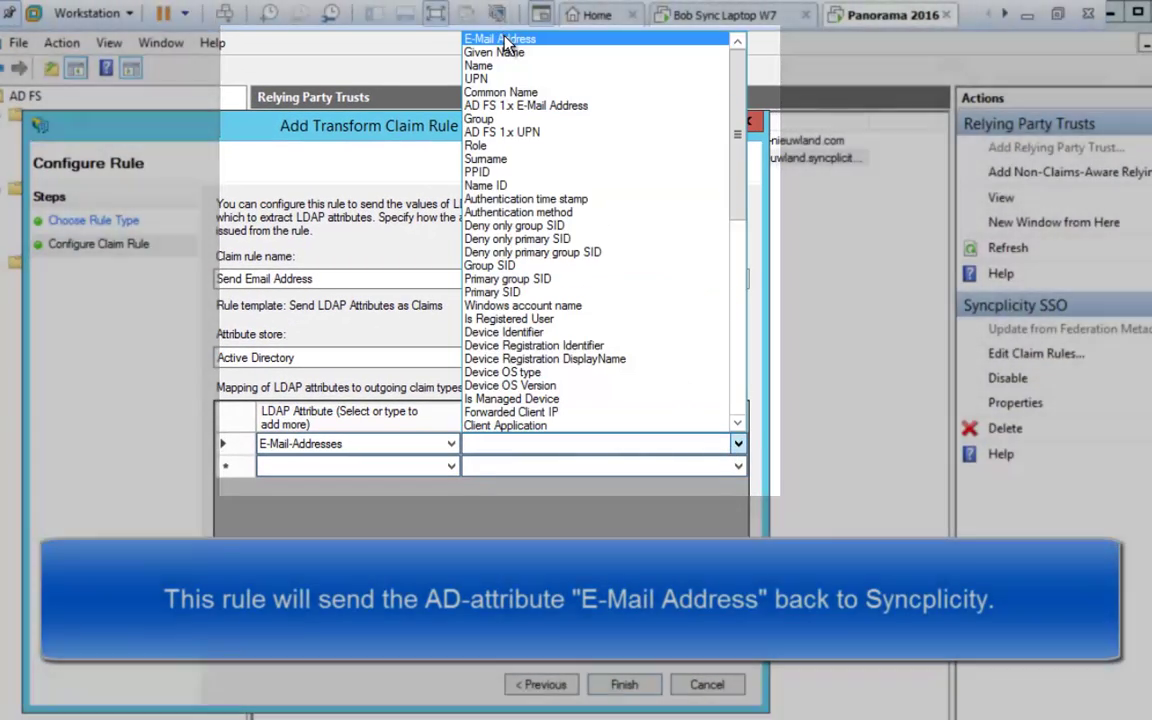
left_click(505, 40)
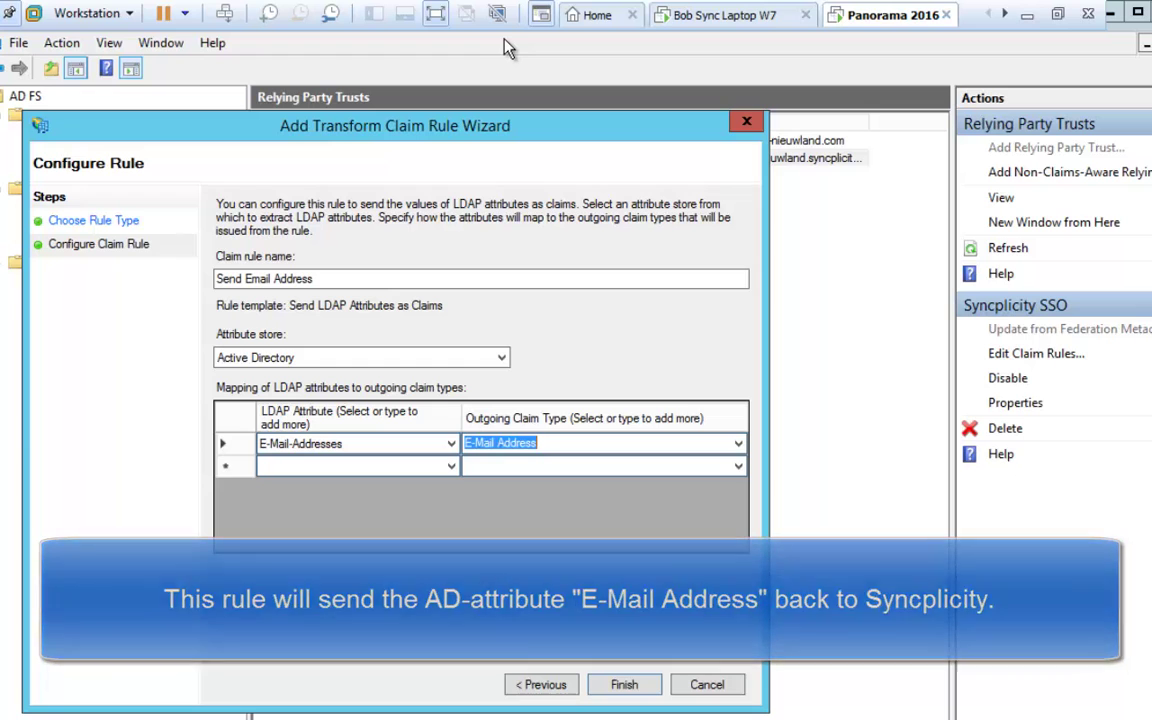
left_click(616, 689)
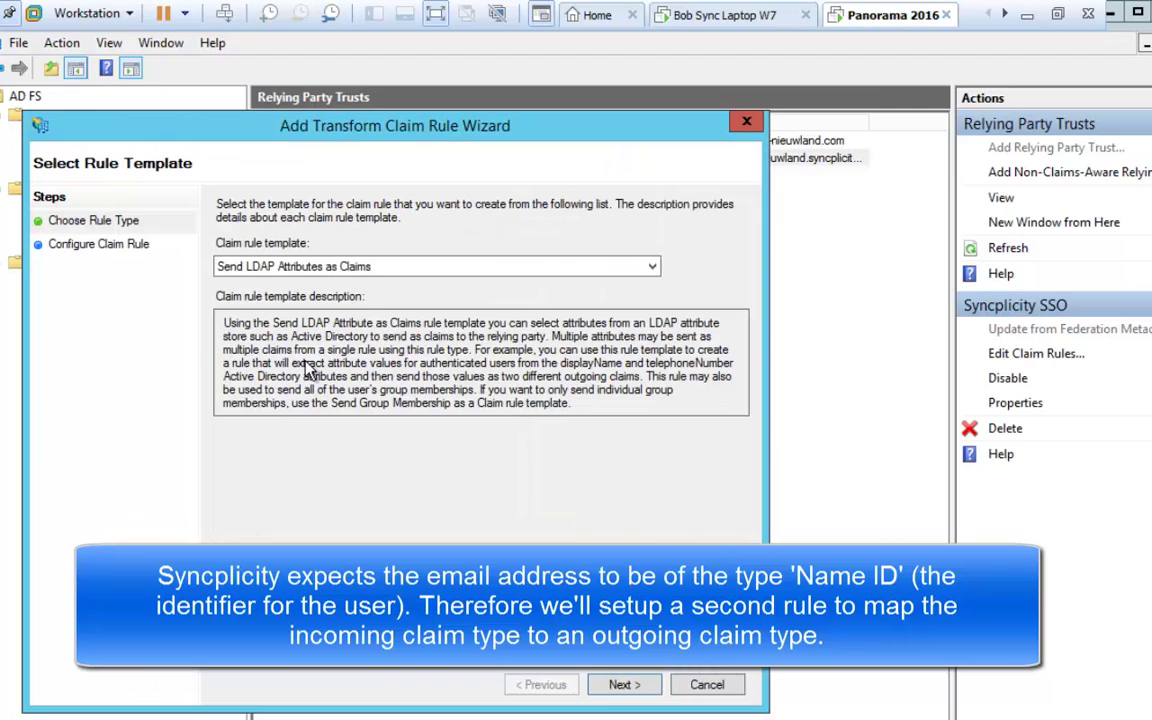
Step: Use the Transform an Incoming Claim template: E-Mail Address in, Name ID out, Email format
left_click(361, 269)
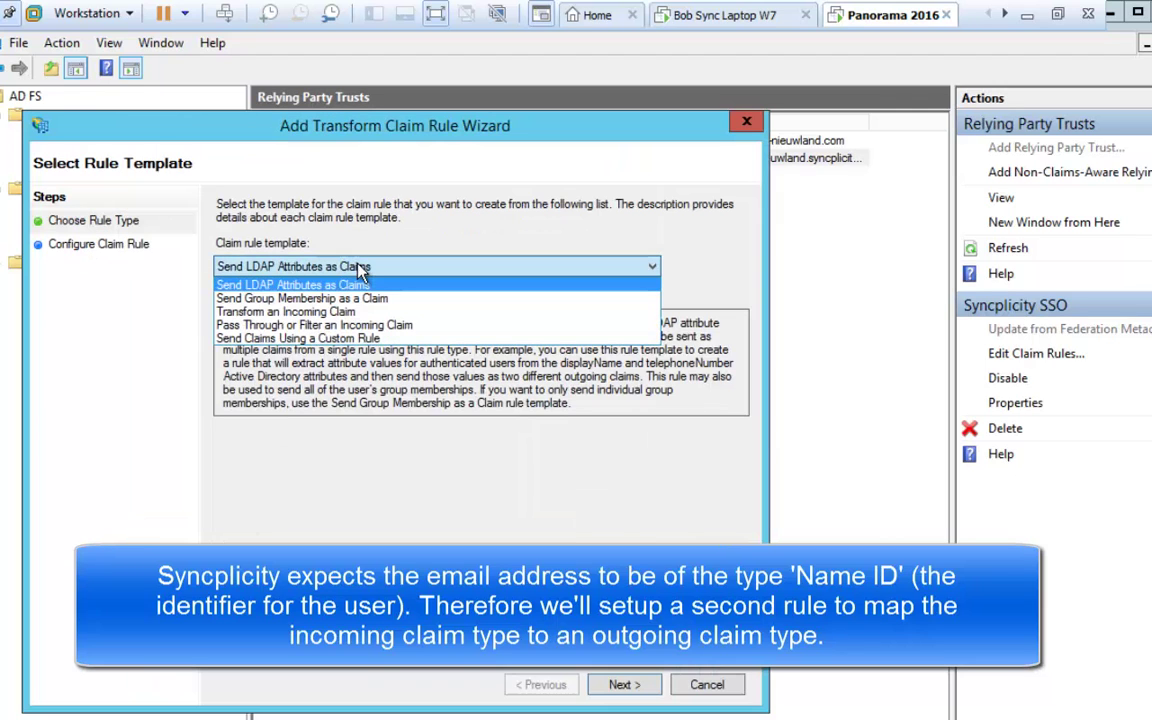
left_click(345, 313)
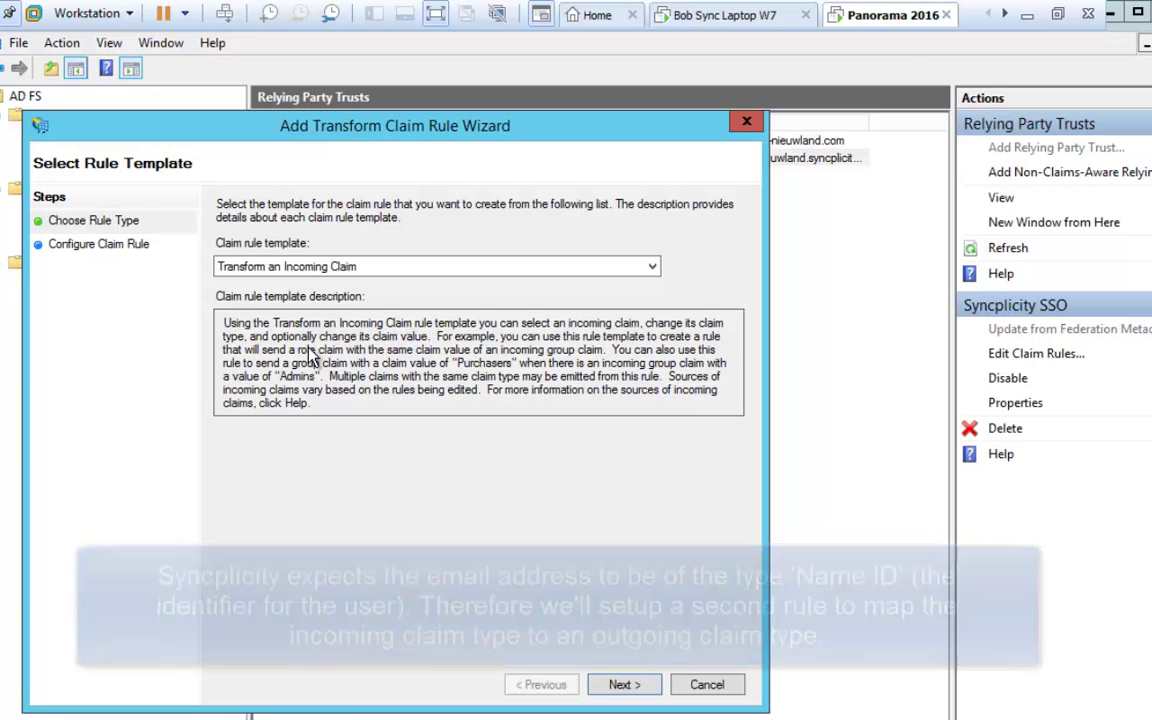
left_click(623, 685)
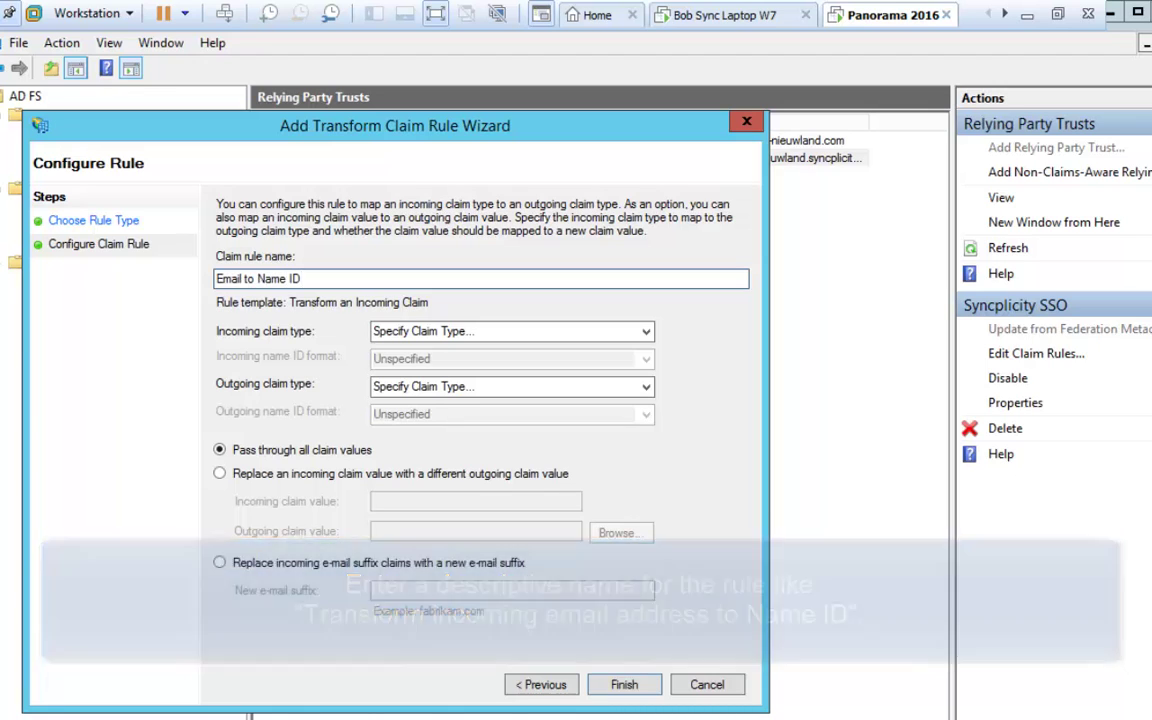
left_click(612, 333)
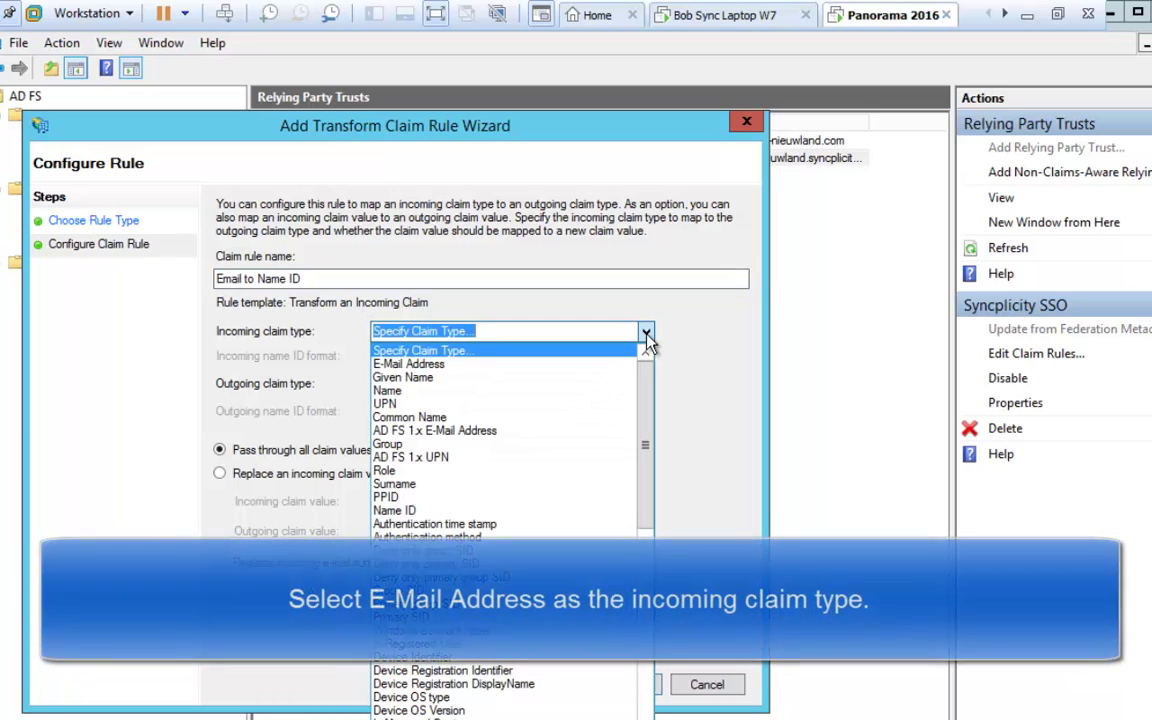
left_click(463, 366)
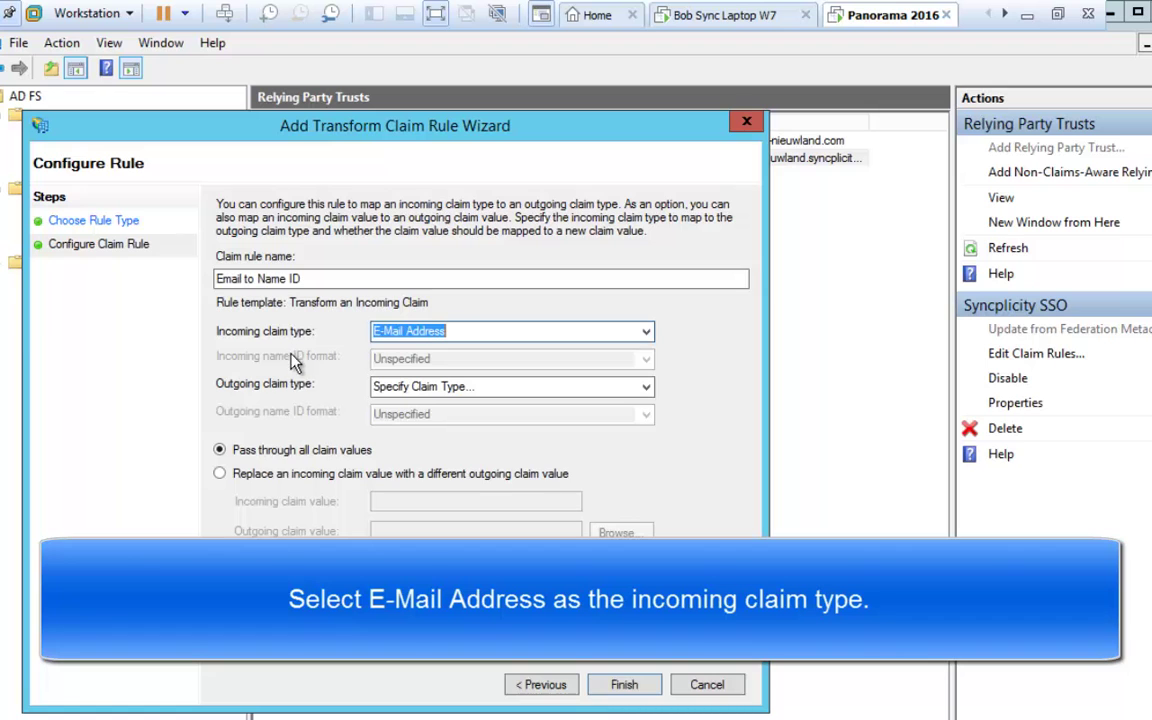
key("Tab")
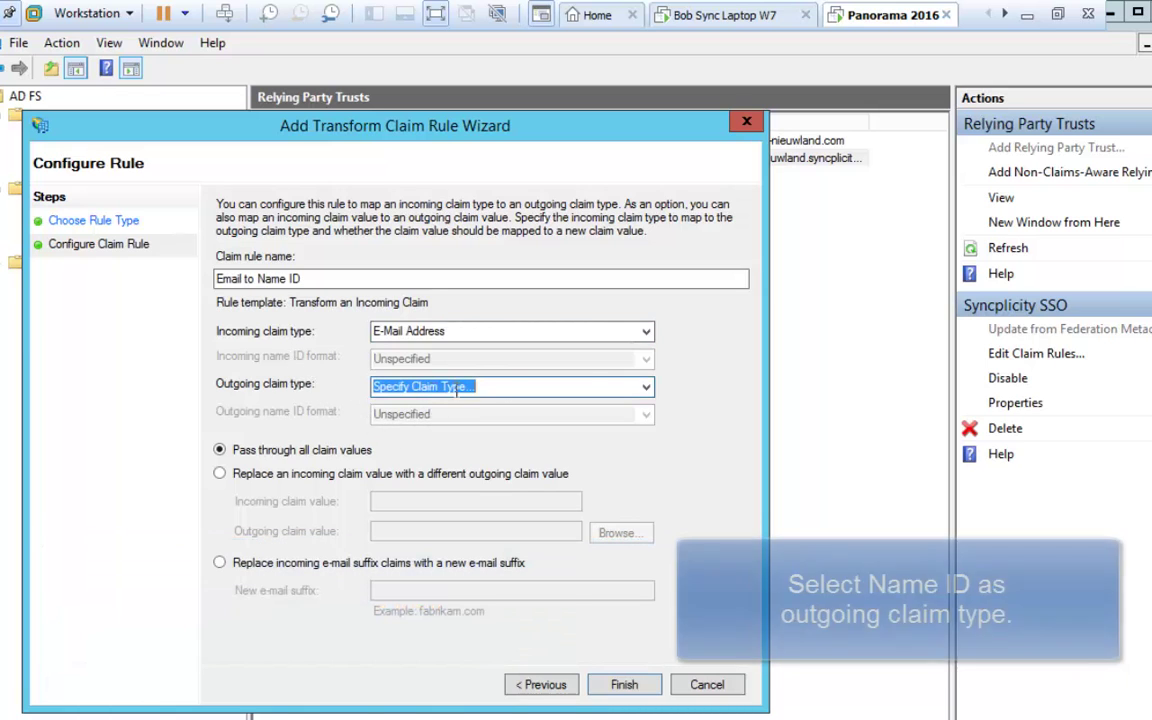
left_click(647, 388)
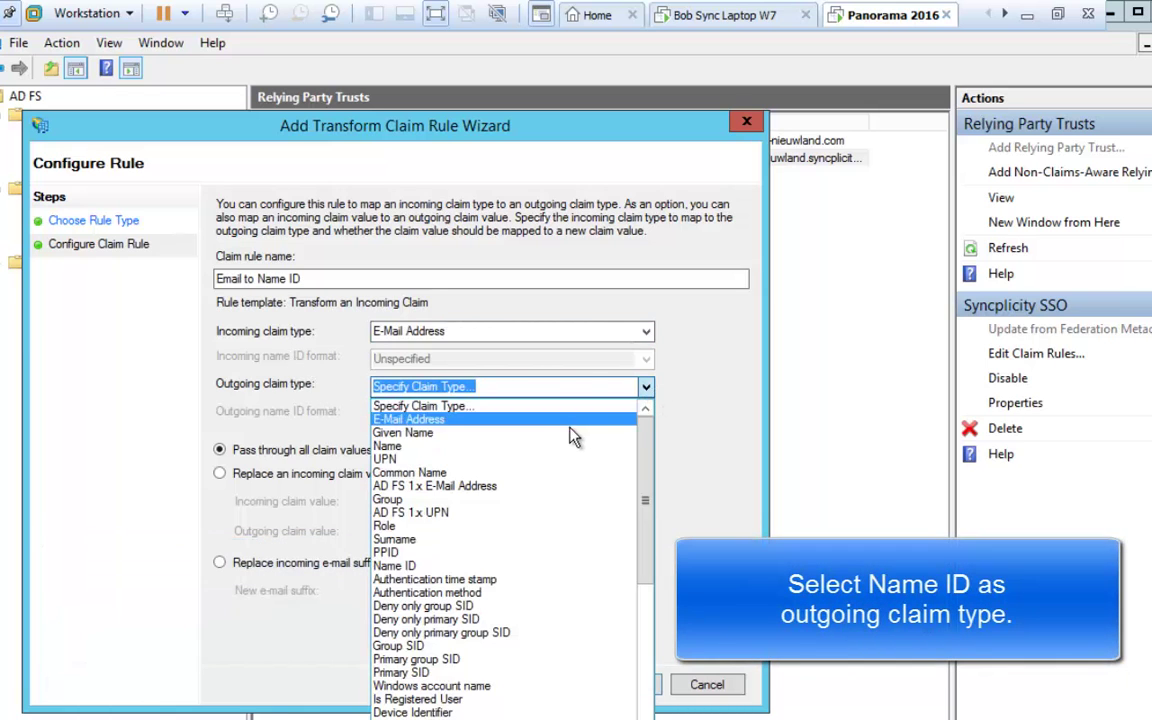
left_click(462, 566)
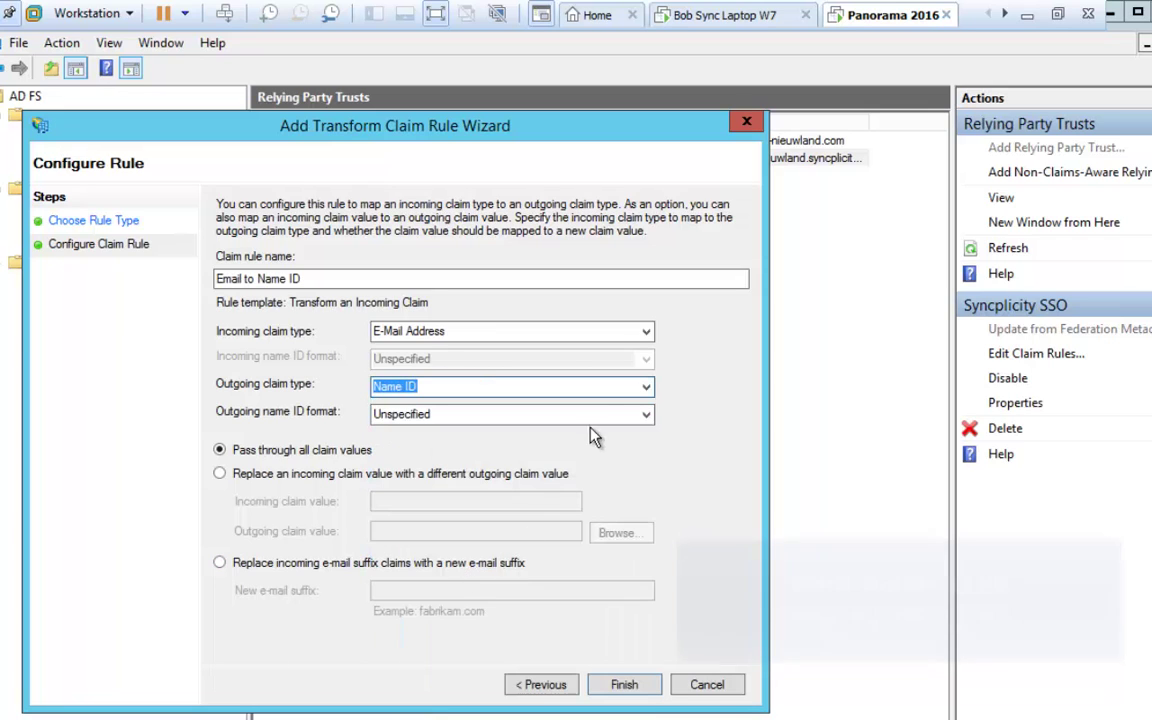
left_click(646, 416)
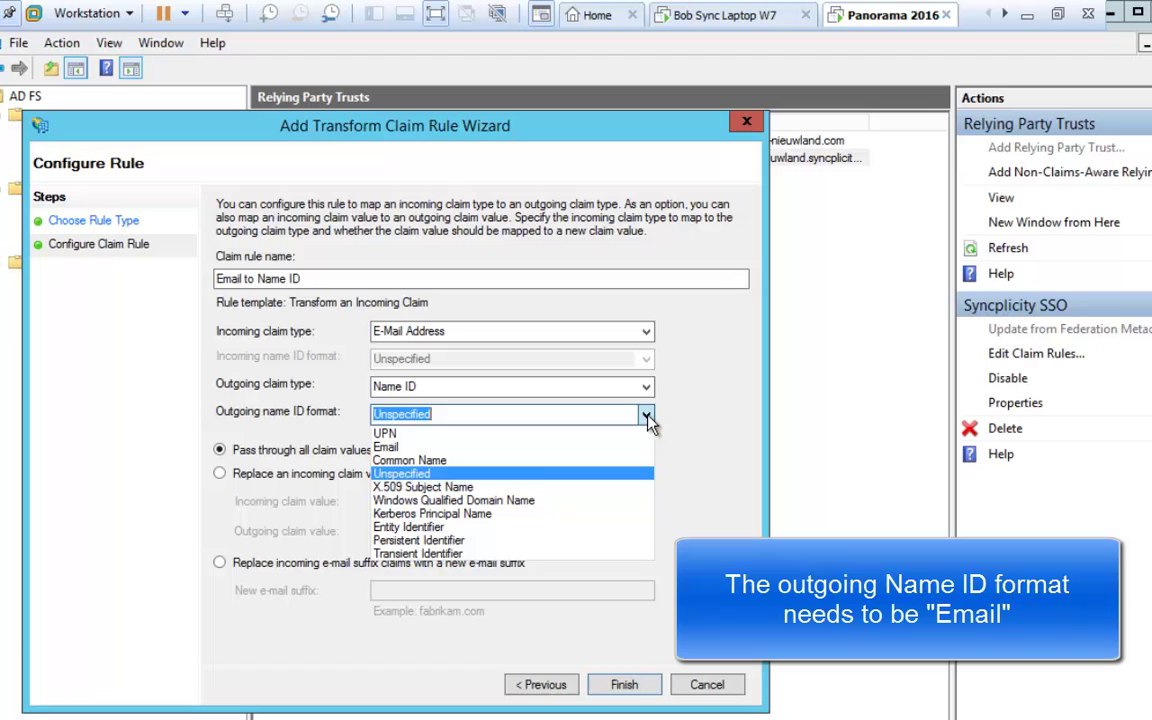
left_click(424, 448)
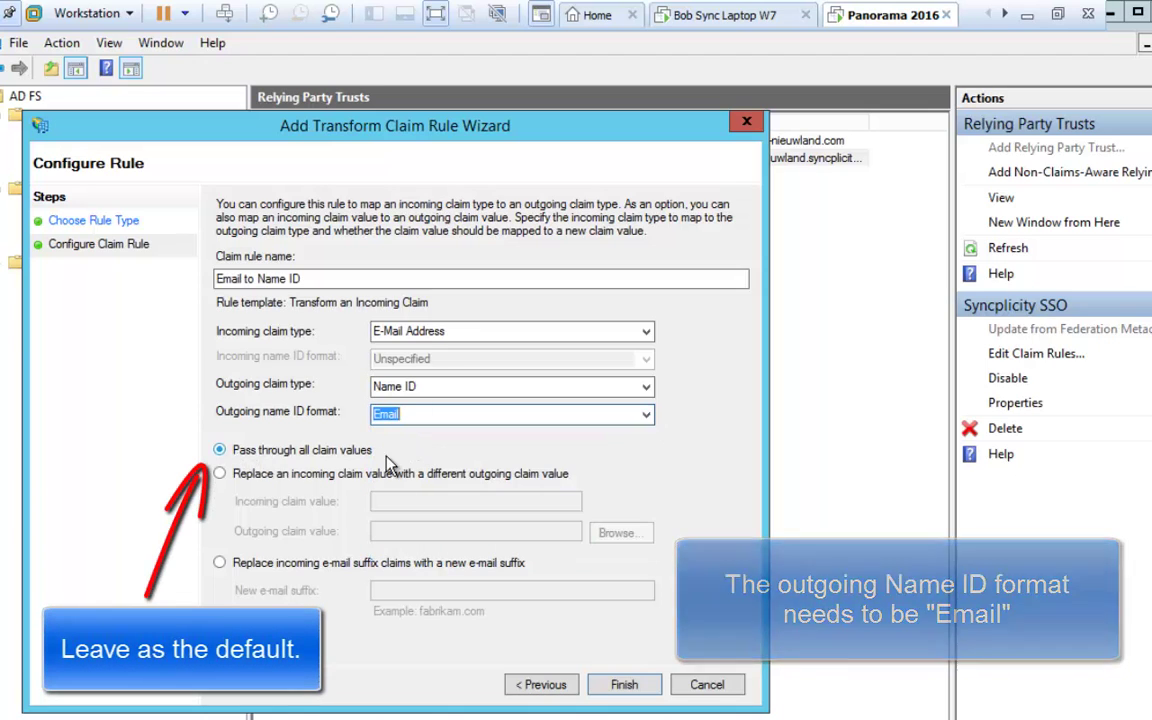
left_click(624, 685)
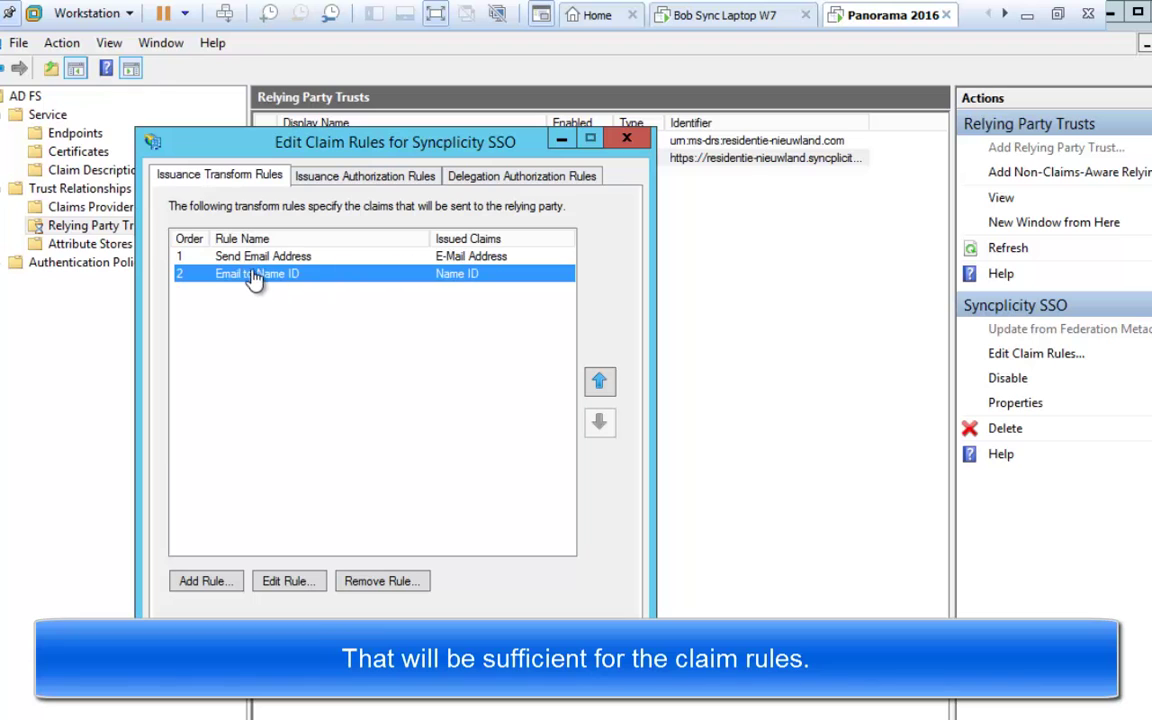
Step: Save the claim rules and open the Syncplicity SSO trust's Properties
left_click(440, 664)
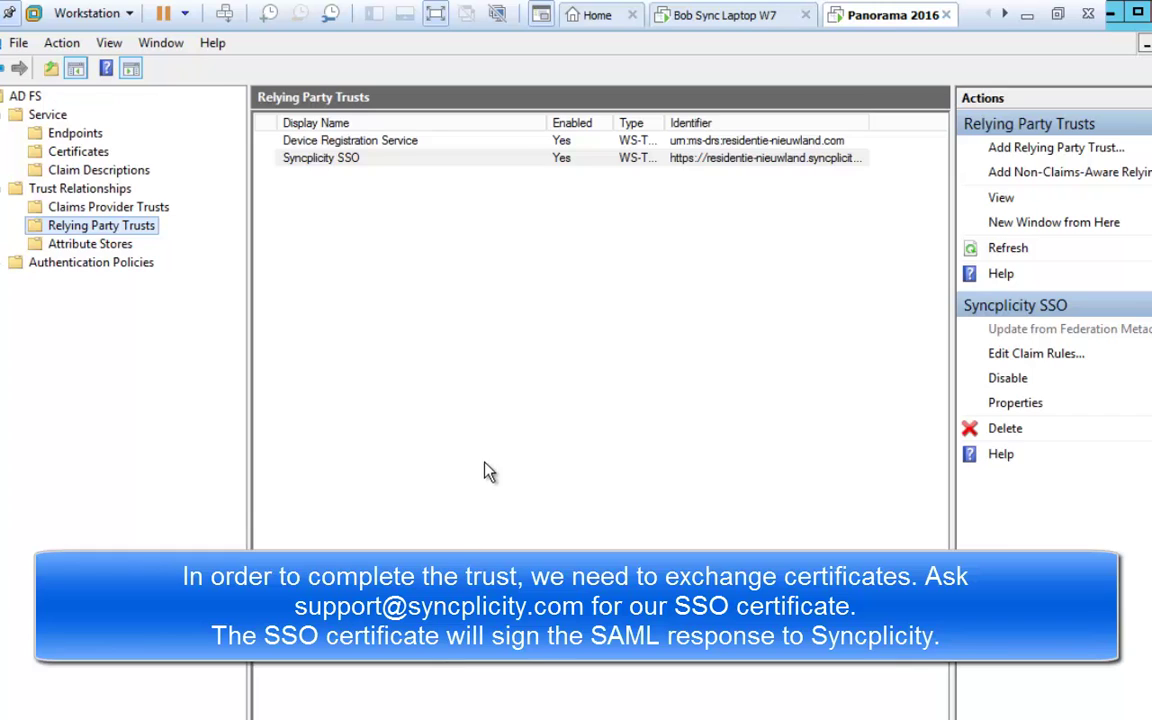
right_click(335, 167)
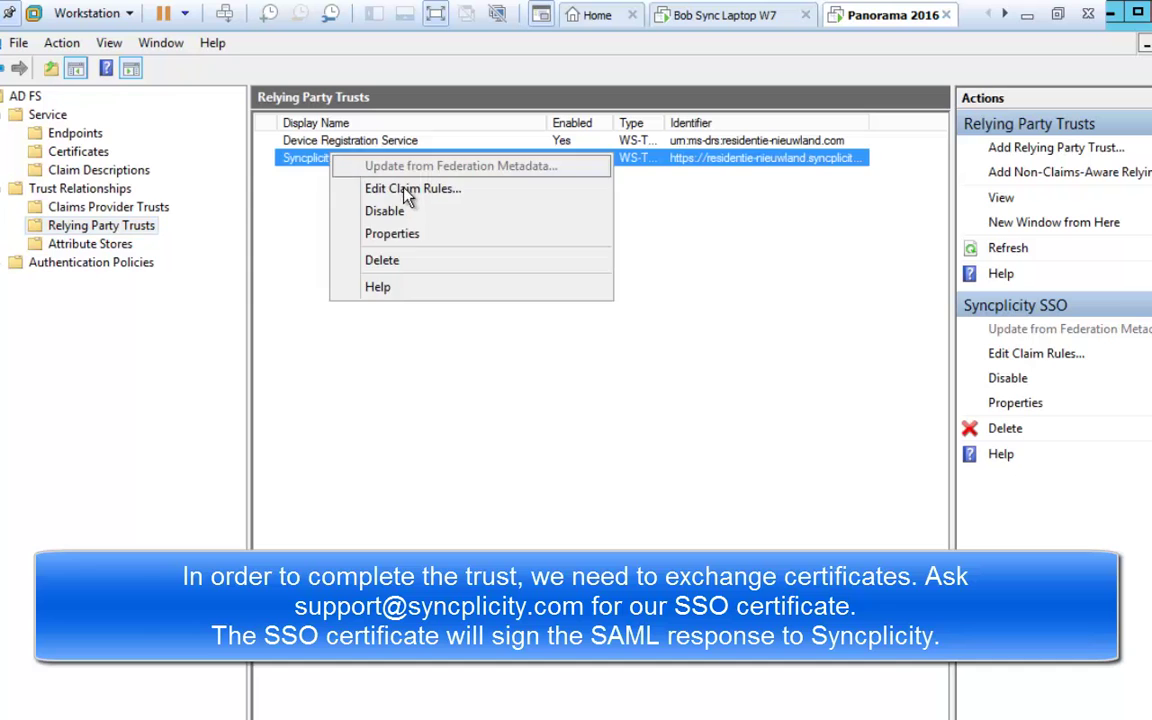
left_click(378, 234)
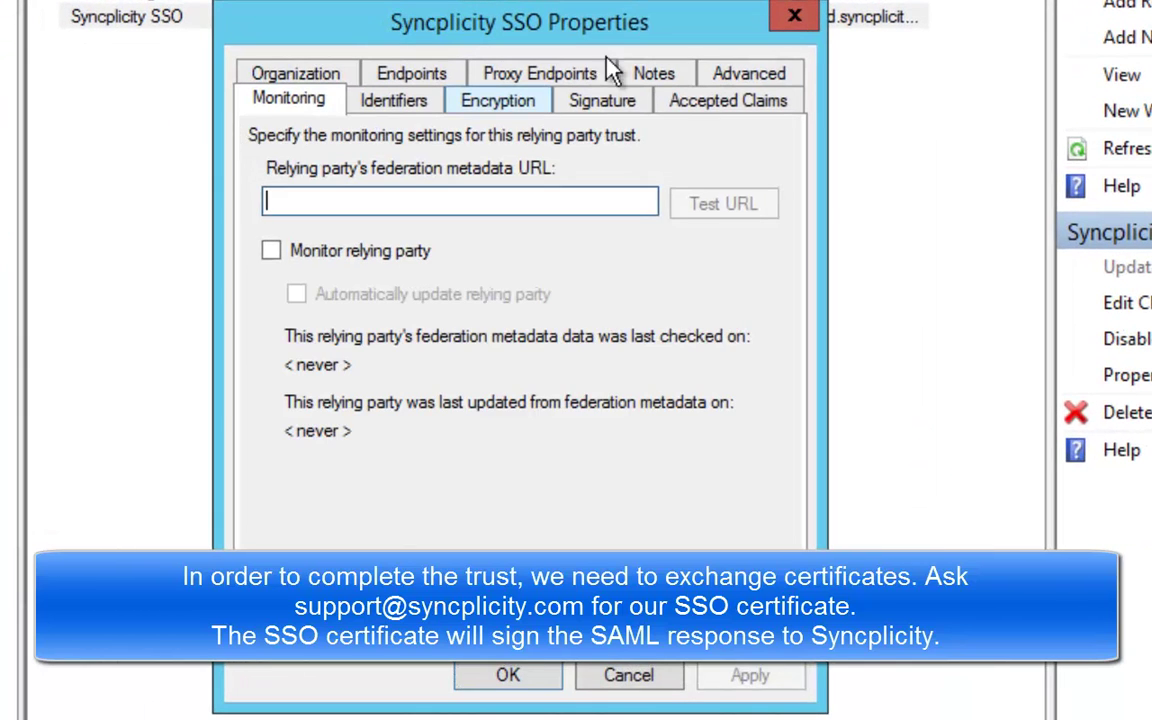
Step: On the Signature tab, add sso_sha2_syncplicity_com.cer from the Desktop as the verification certificate
left_click(618, 104)
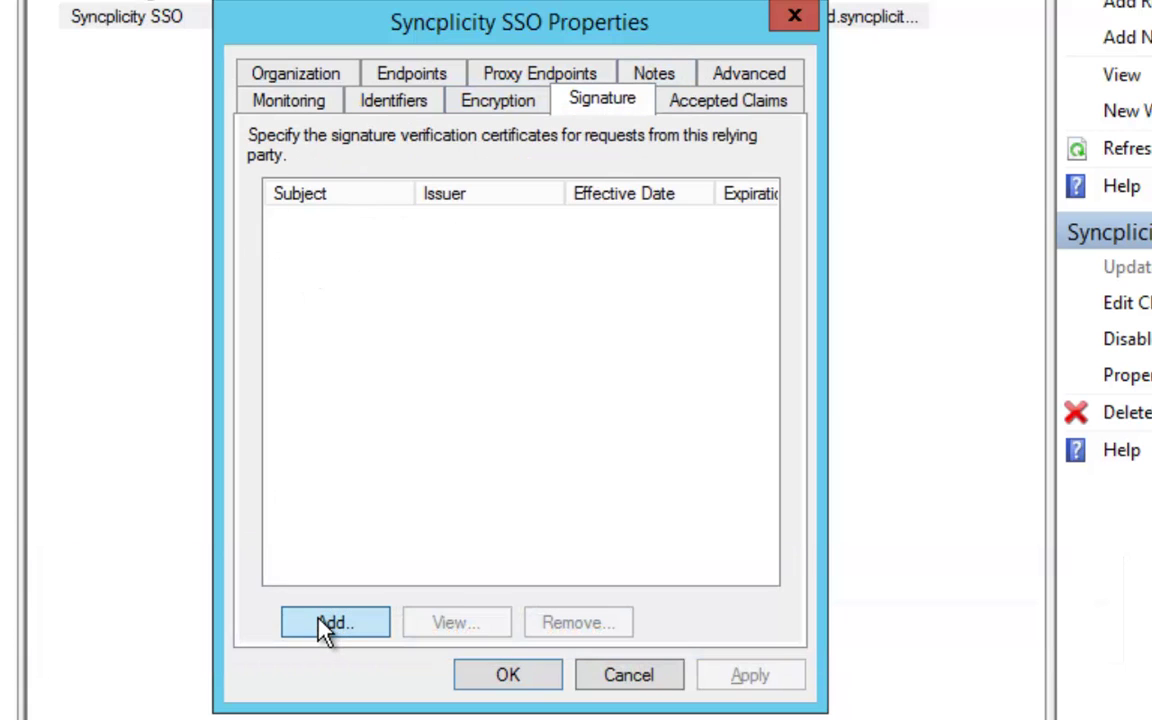
left_click(324, 623)
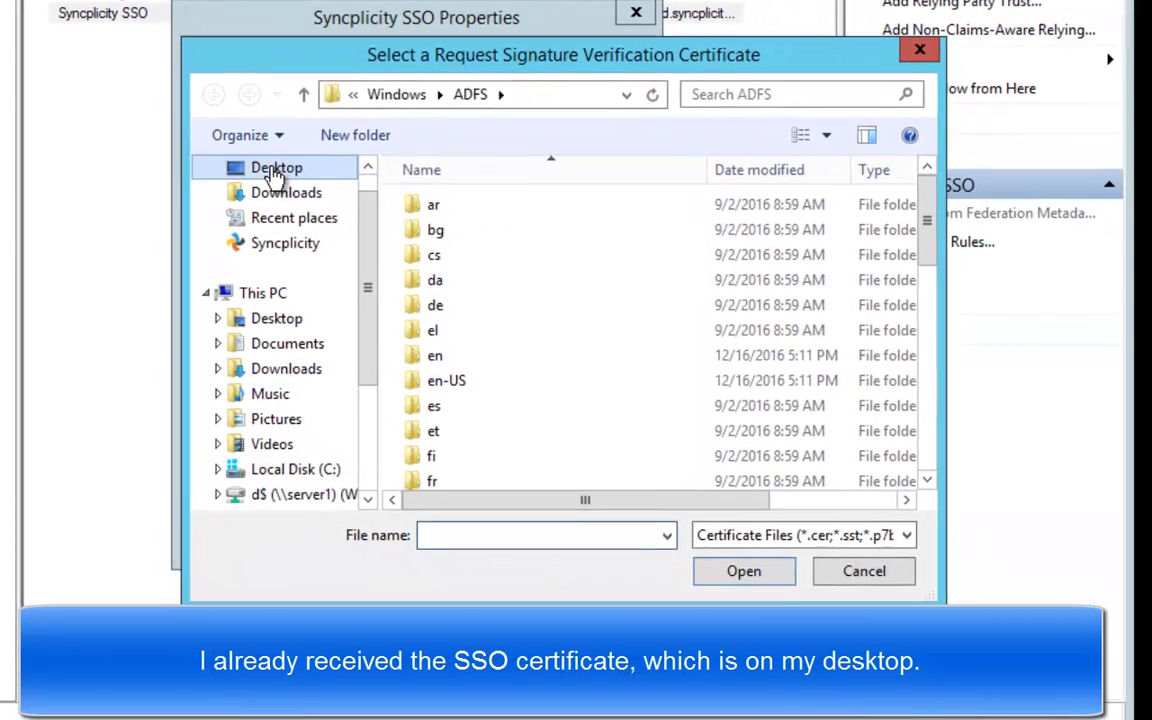
left_click(310, 191)
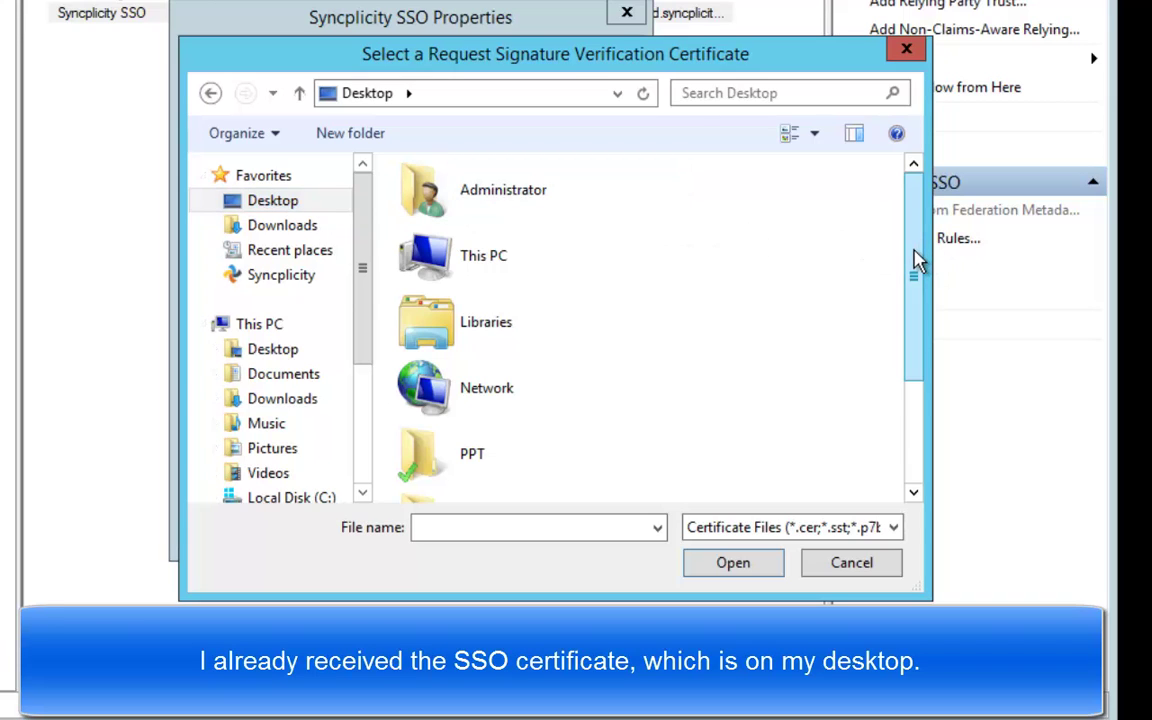
left_click(893, 527)
left_click(800, 568)
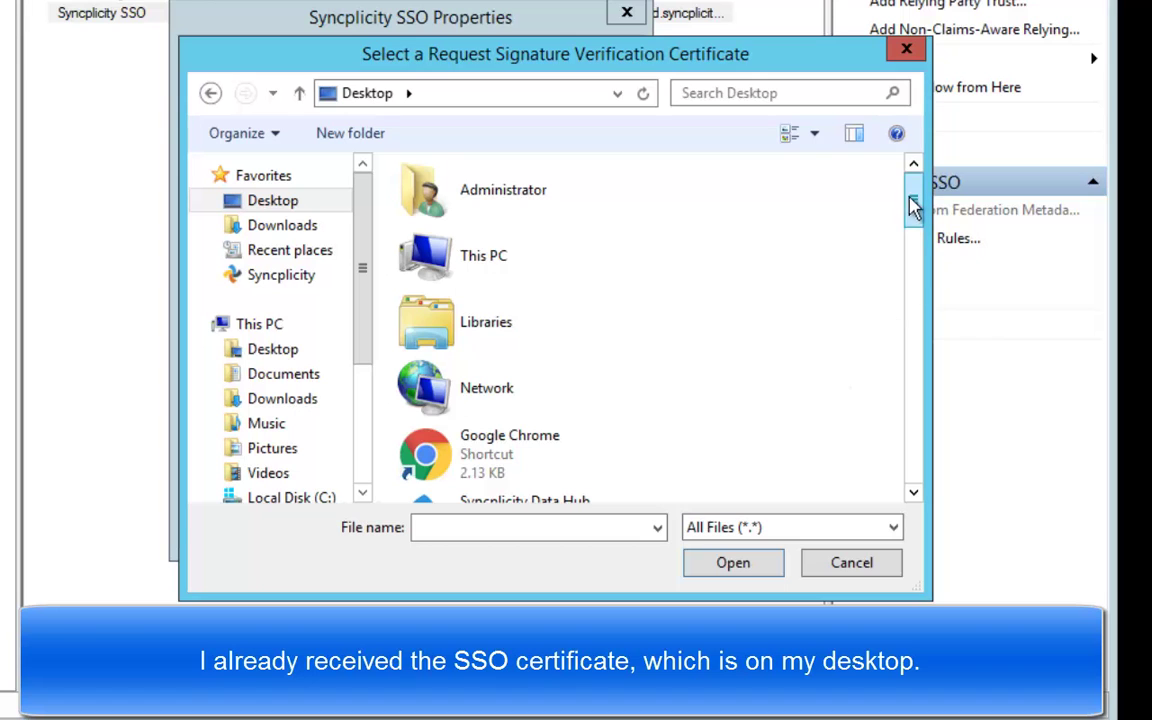
left_click_drag(916, 207, 925, 405)
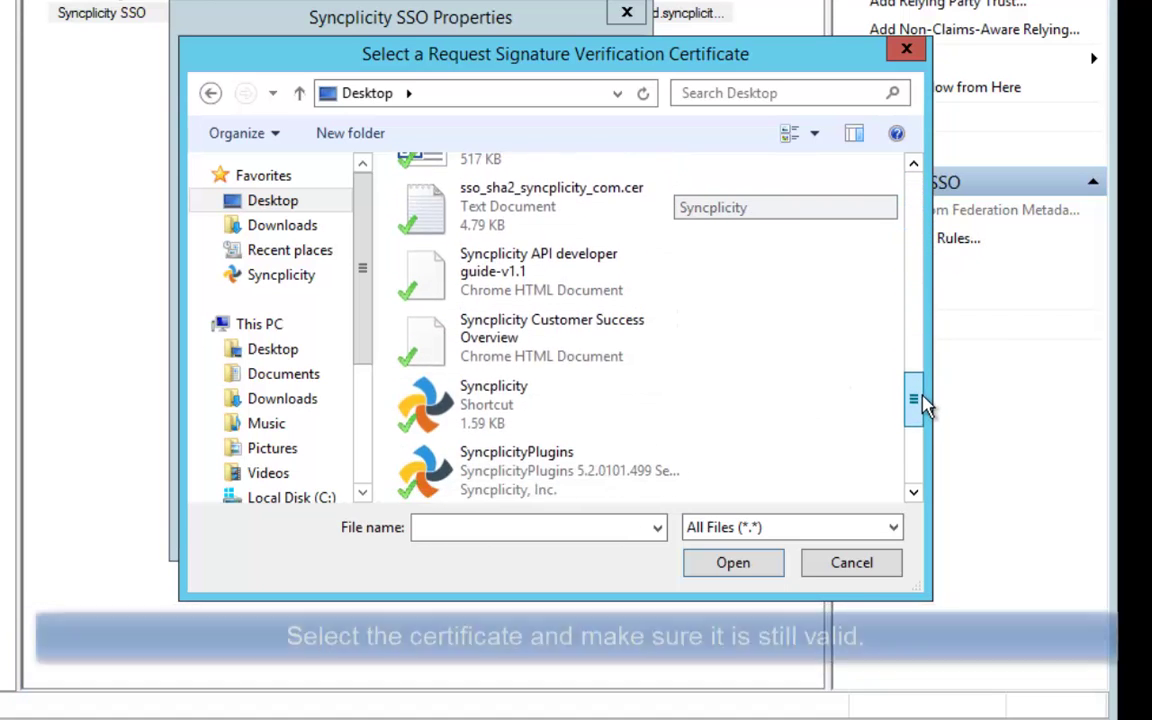
left_click(496, 222)
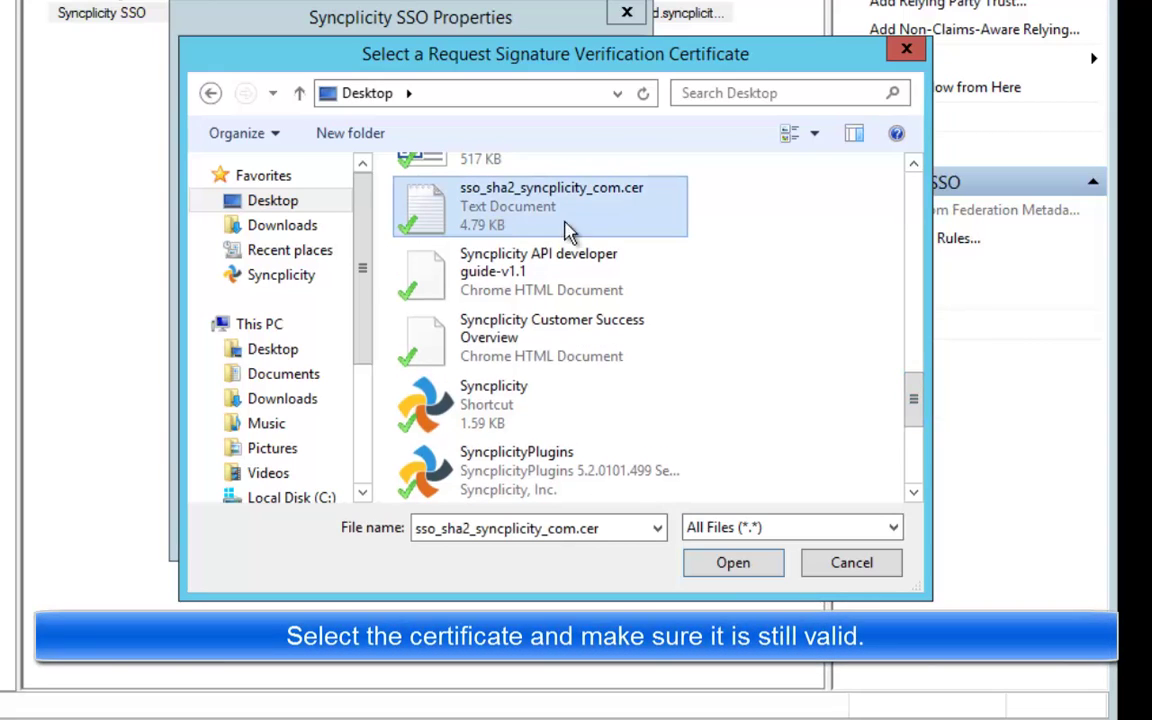
left_click(725, 575)
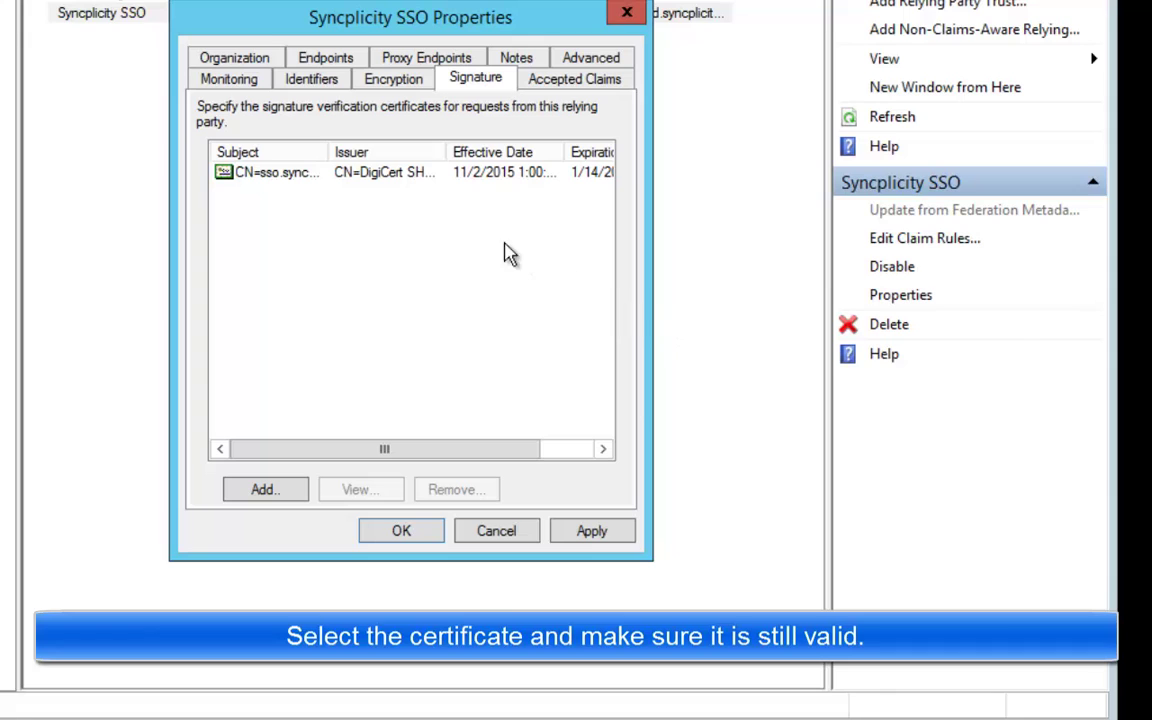
Step: Review the certificate, confirm SHA-256 on the Advanced tab, and save the trust properties
double_click(249, 174)
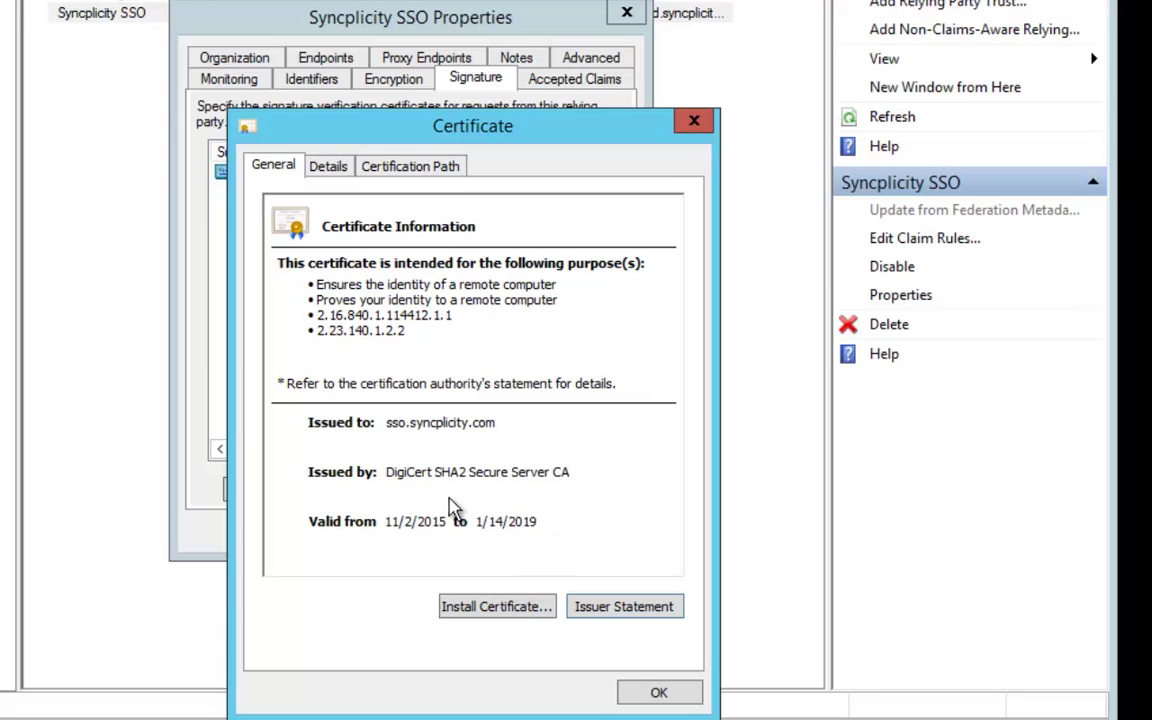
left_click(658, 692)
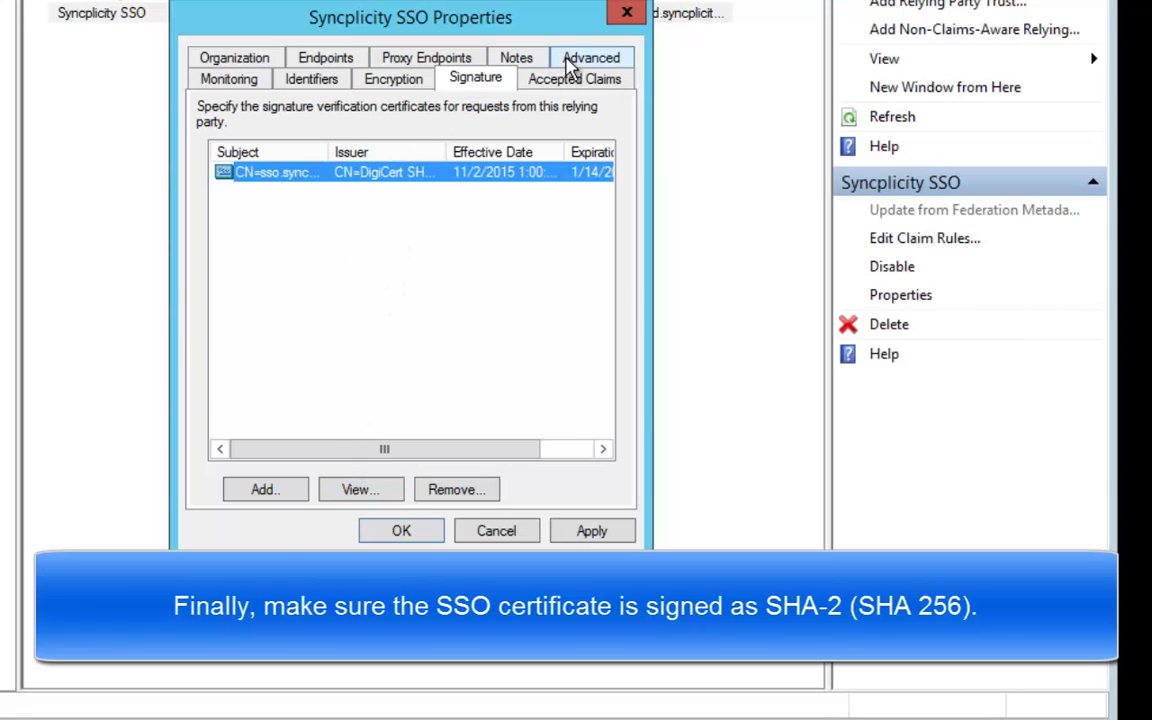
left_click(567, 60)
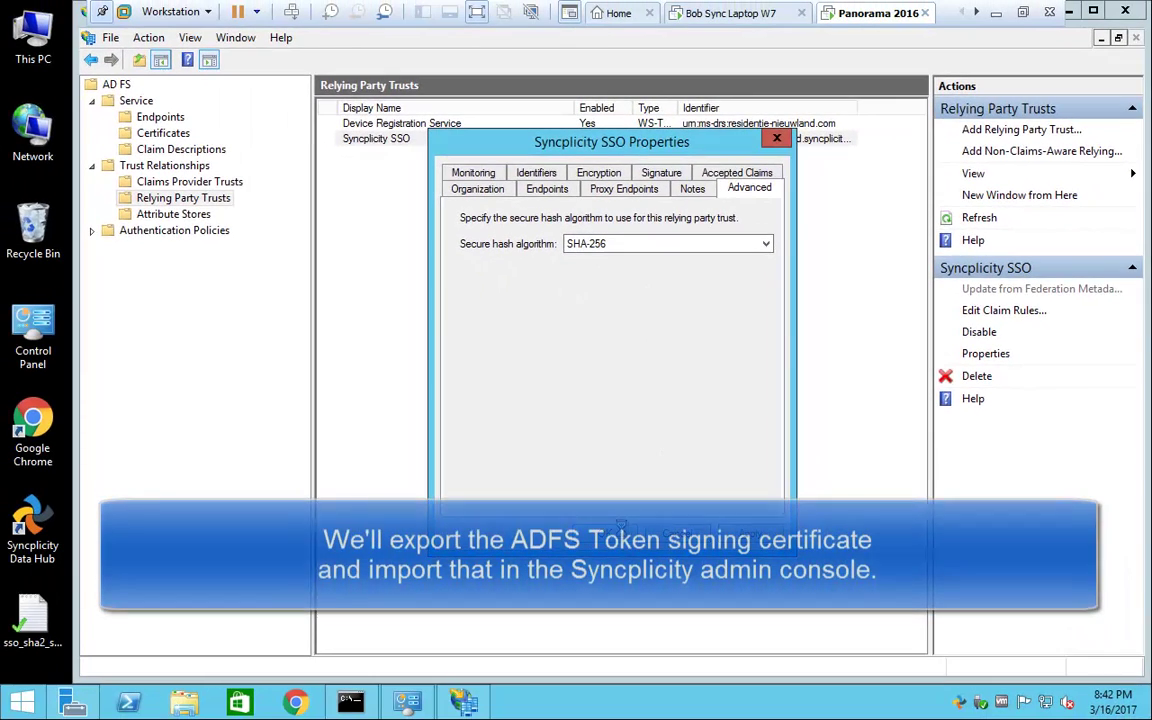
key("Return")
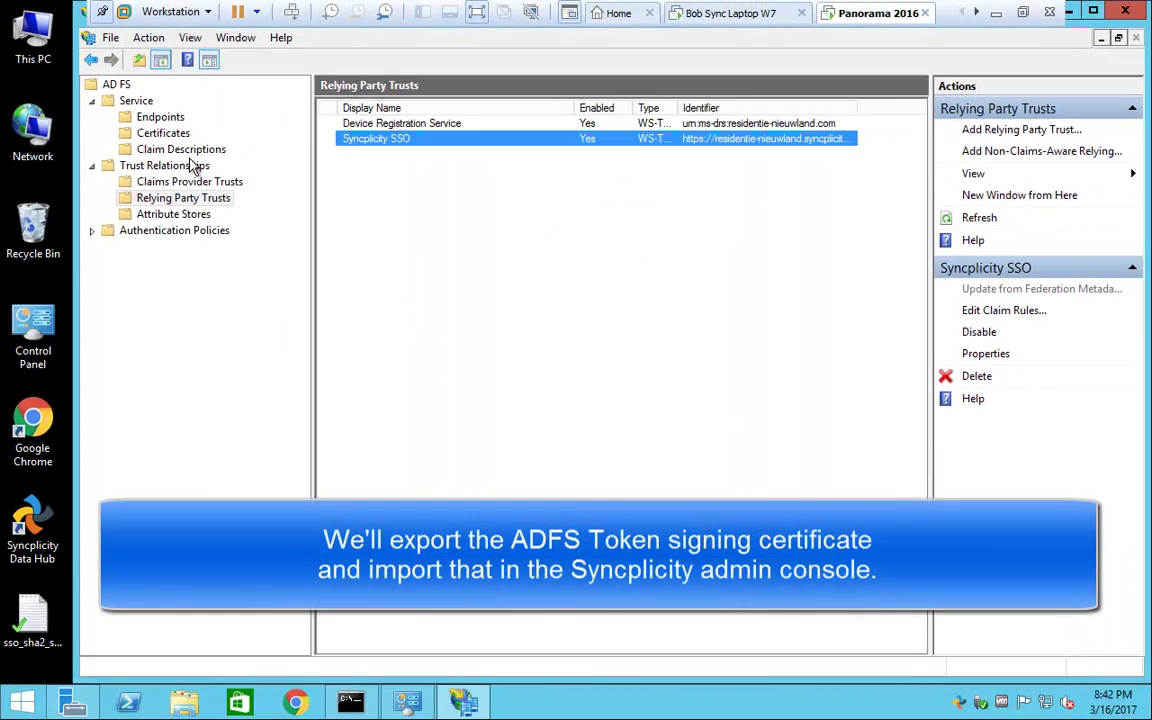
Step: Open the Token-signing certificate under Service > Certificates and show its Details tab
left_click(165, 135)
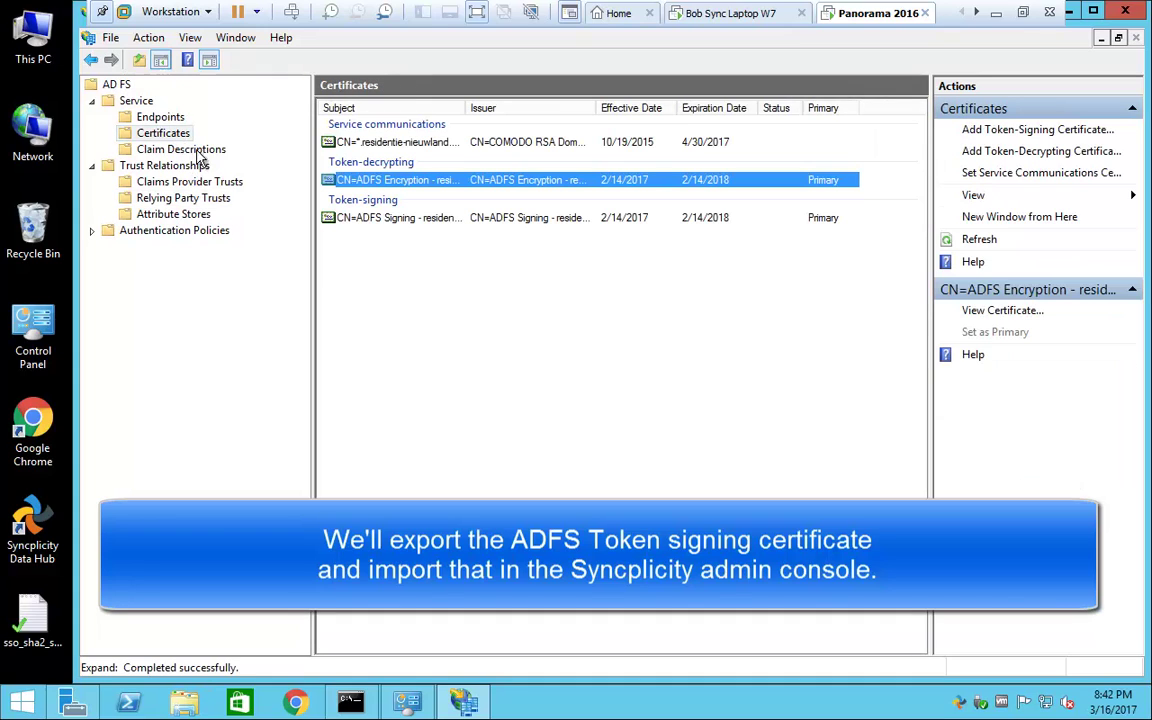
left_click(397, 229)
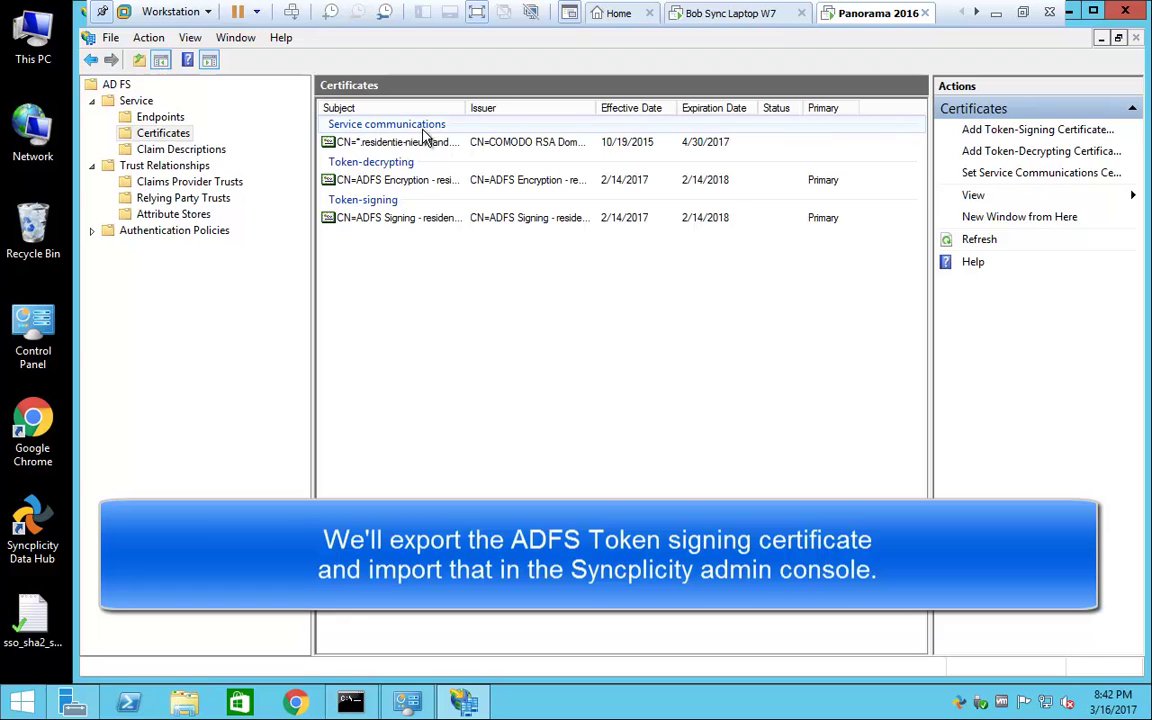
left_click(340, 220)
right_click(340, 220)
left_click(378, 228)
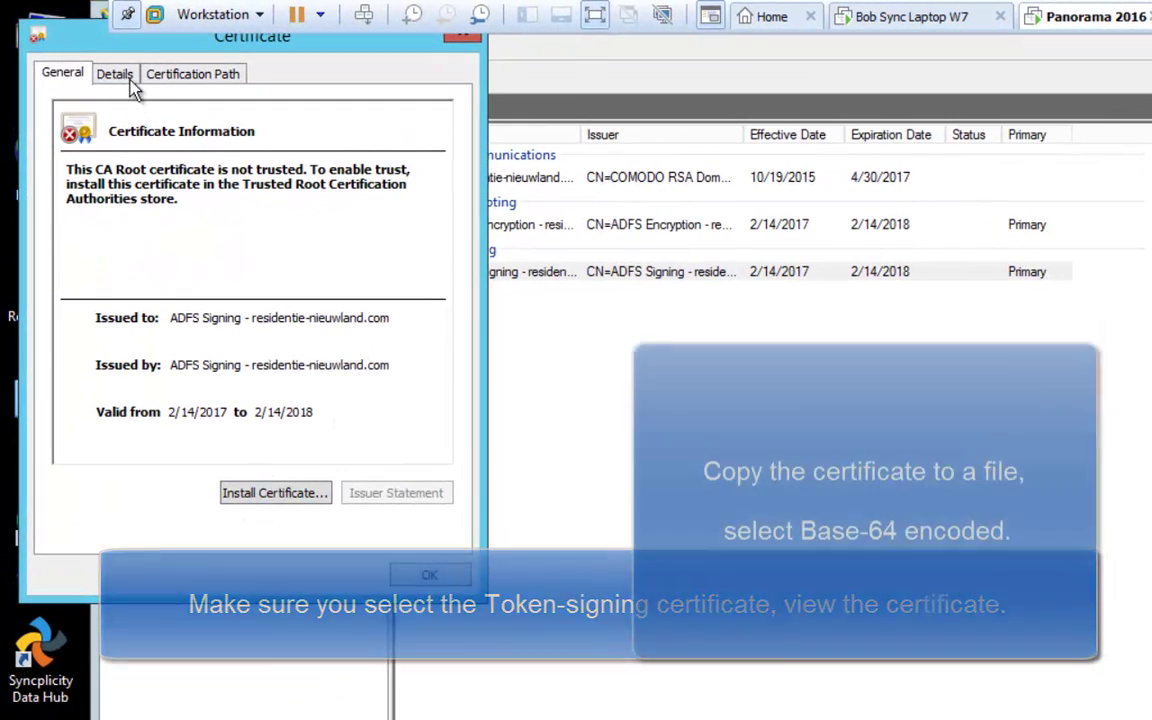
left_click(114, 74)
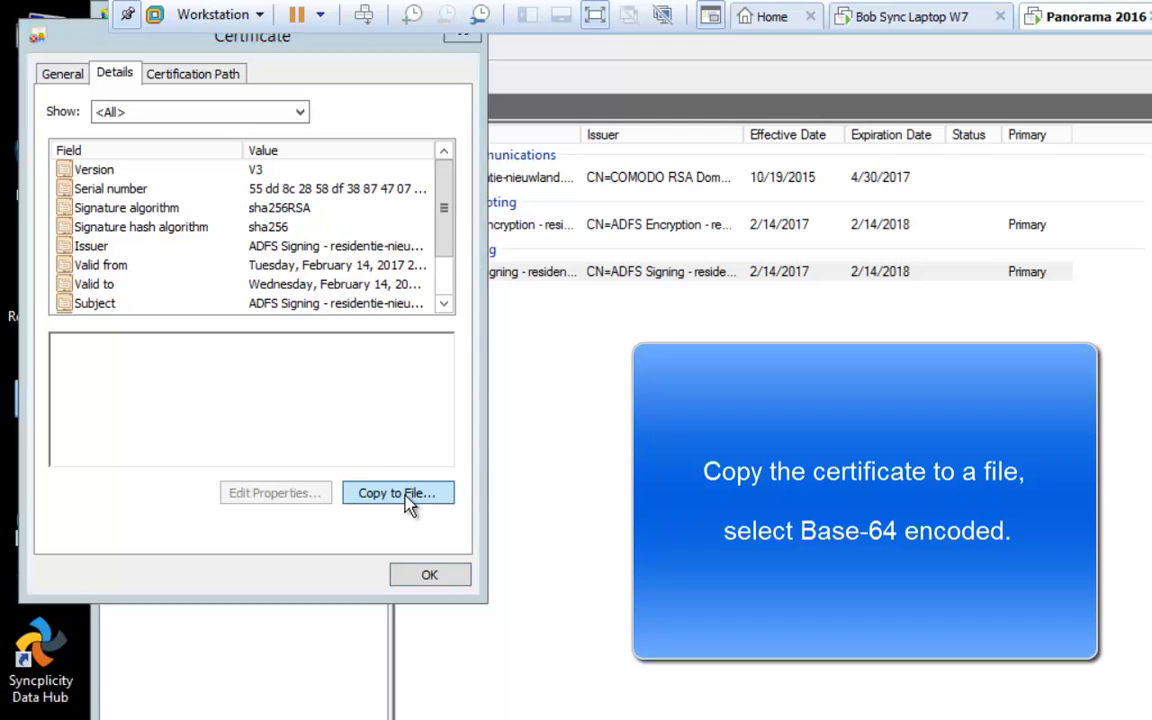
Step: Export the token-signing certificate in Base-64 encoded X.509 format as 'ADFS Token signing Cert'
left_click(408, 494)
left_click(476, 586)
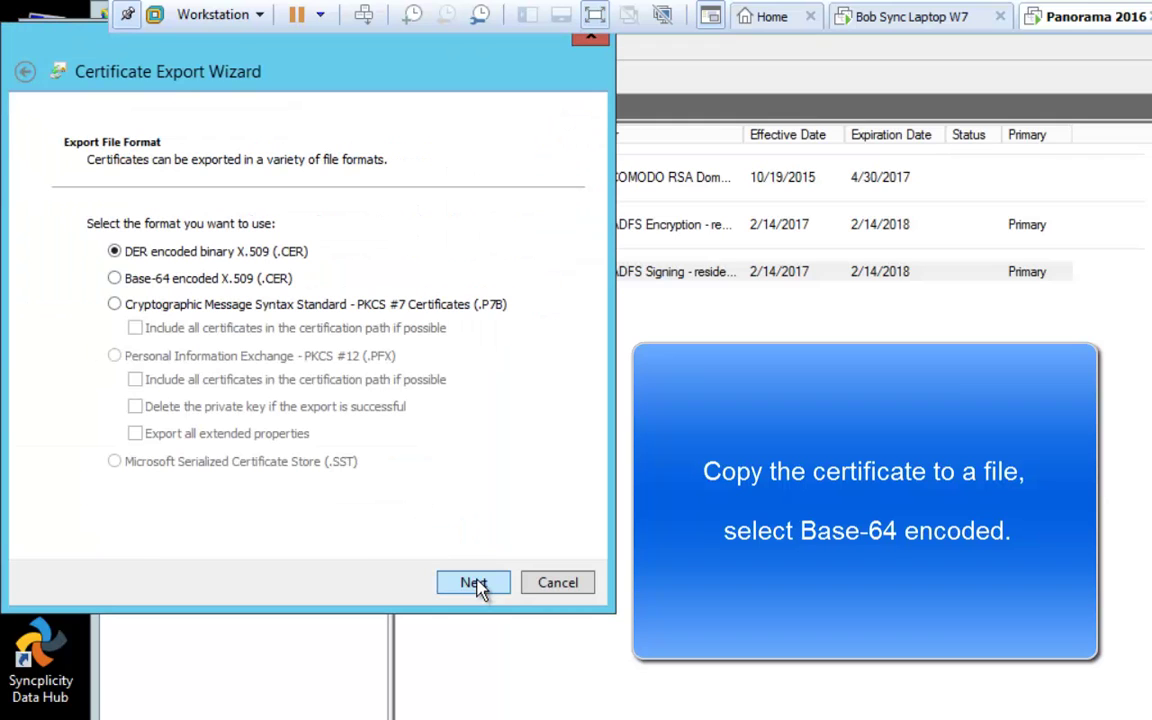
left_click(172, 282)
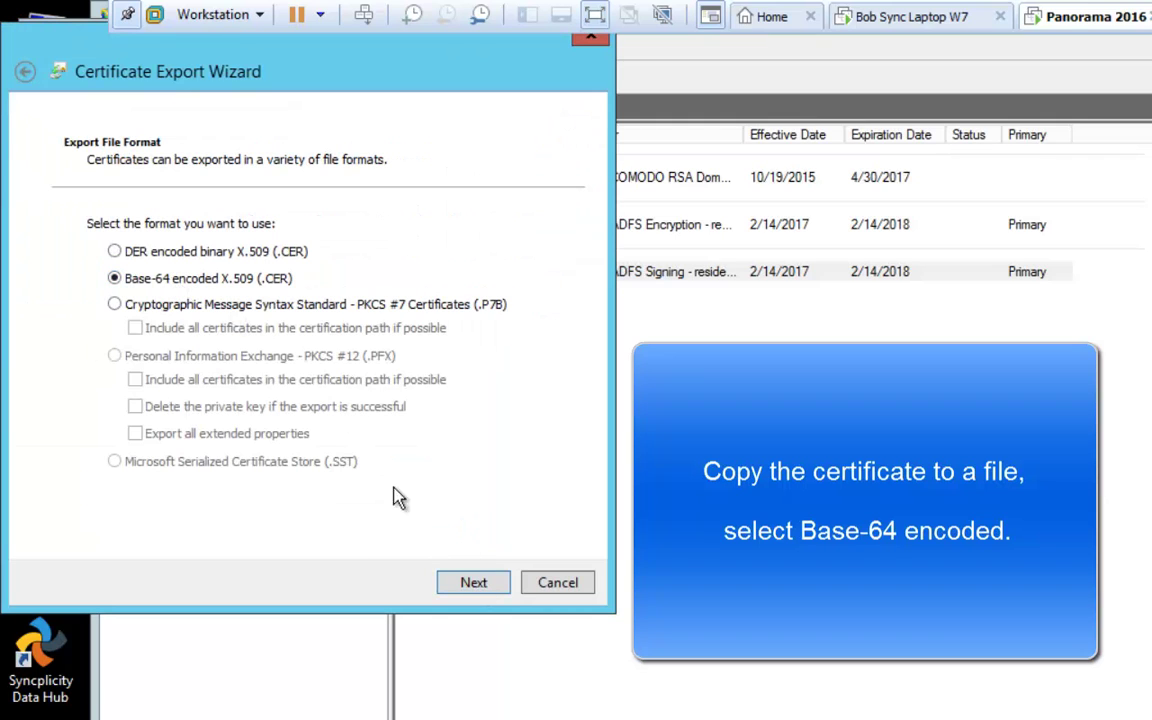
left_click(470, 584)
type("ADFS T")
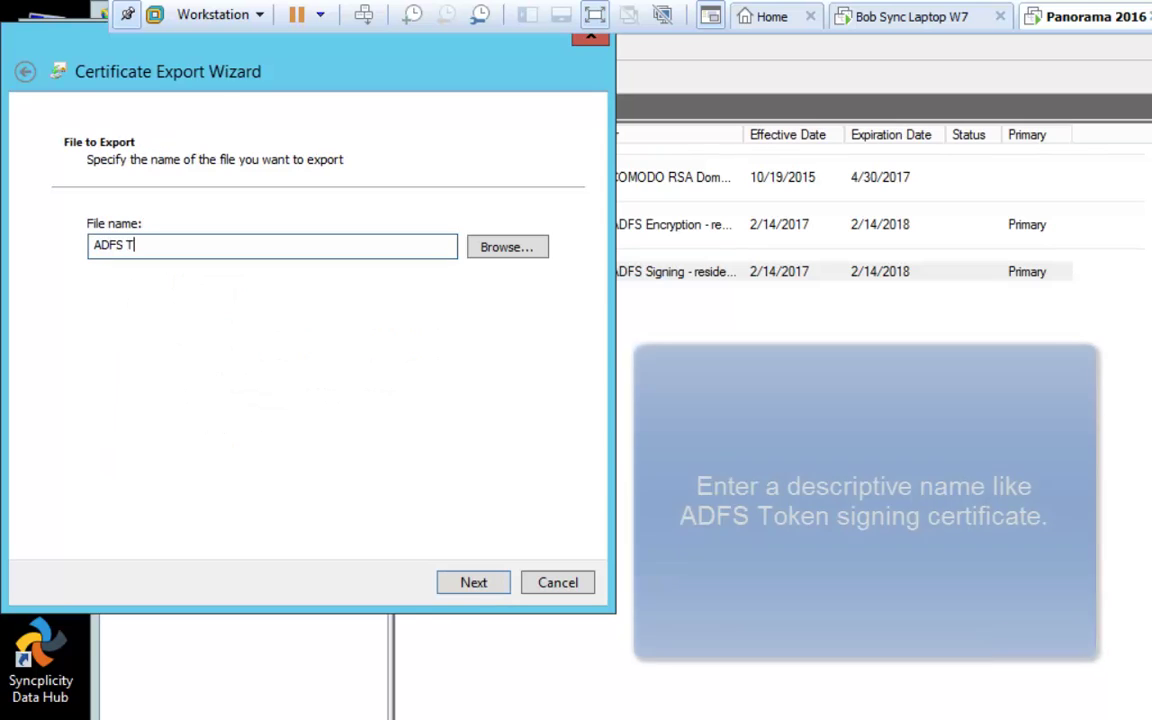
type("oken signing Cert")
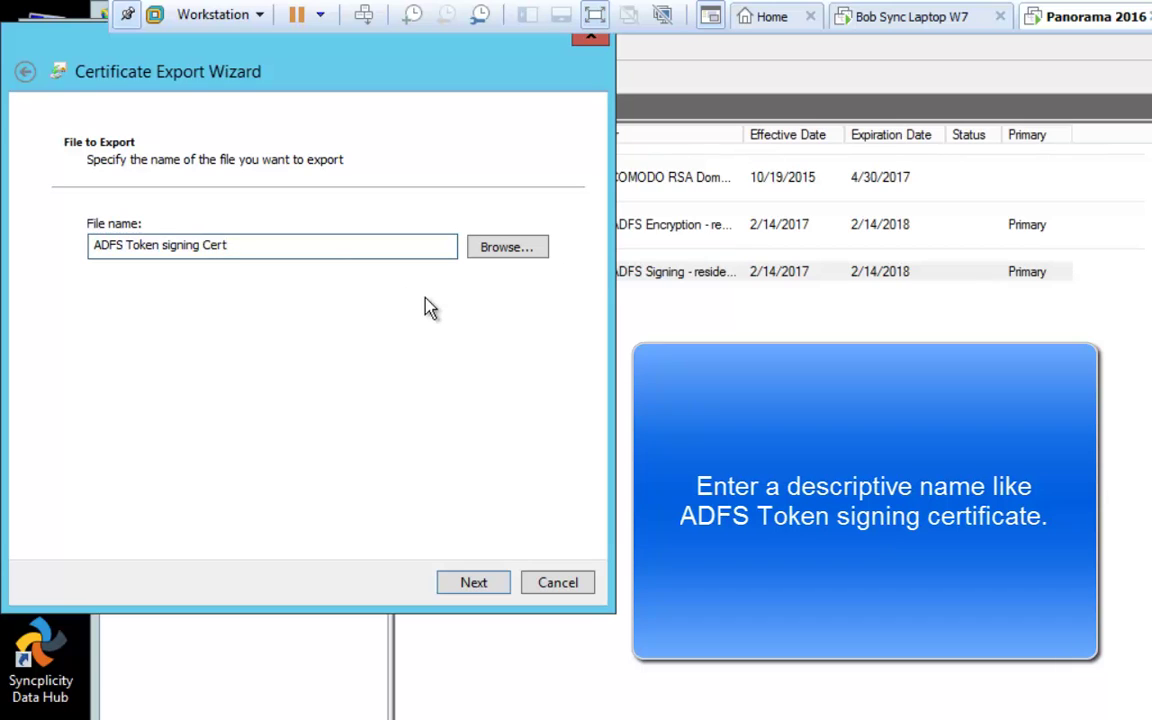
left_click(472, 583)
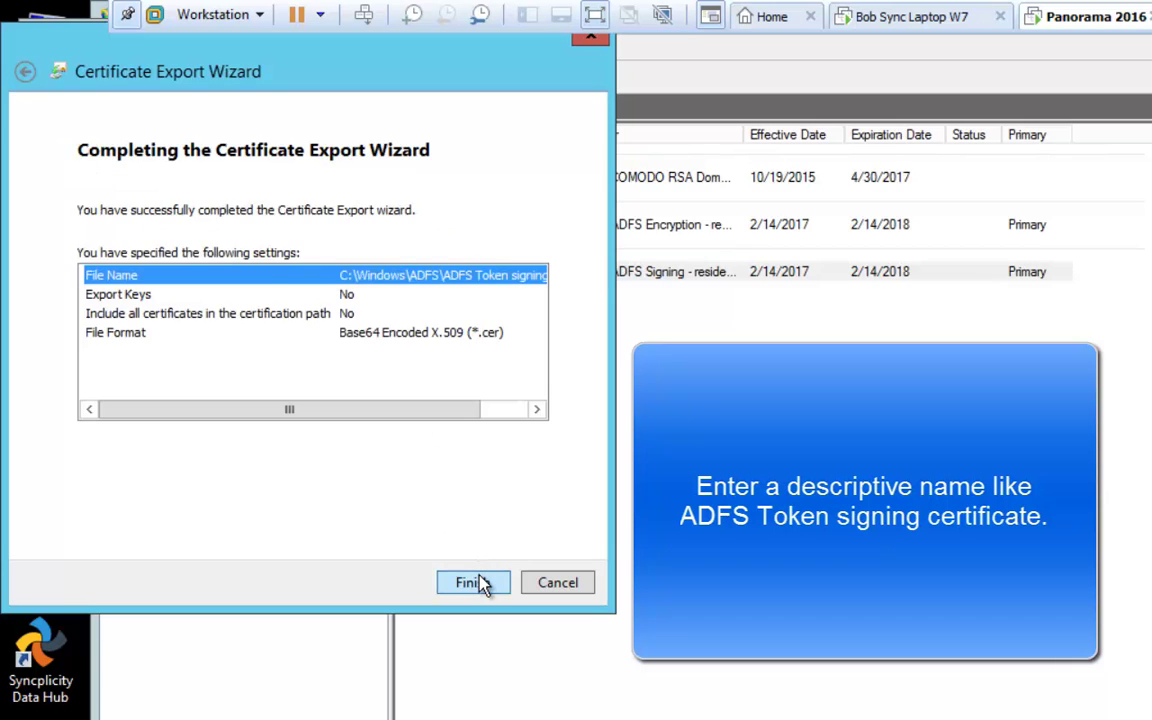
left_click(481, 583)
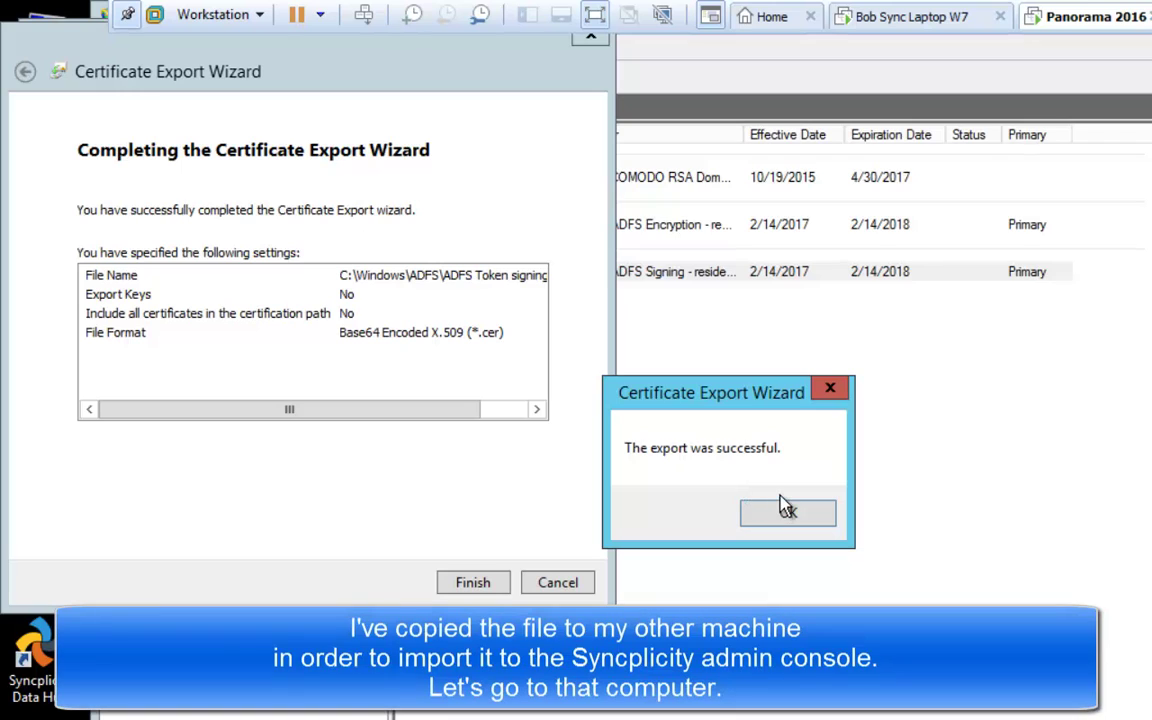
left_click(787, 511)
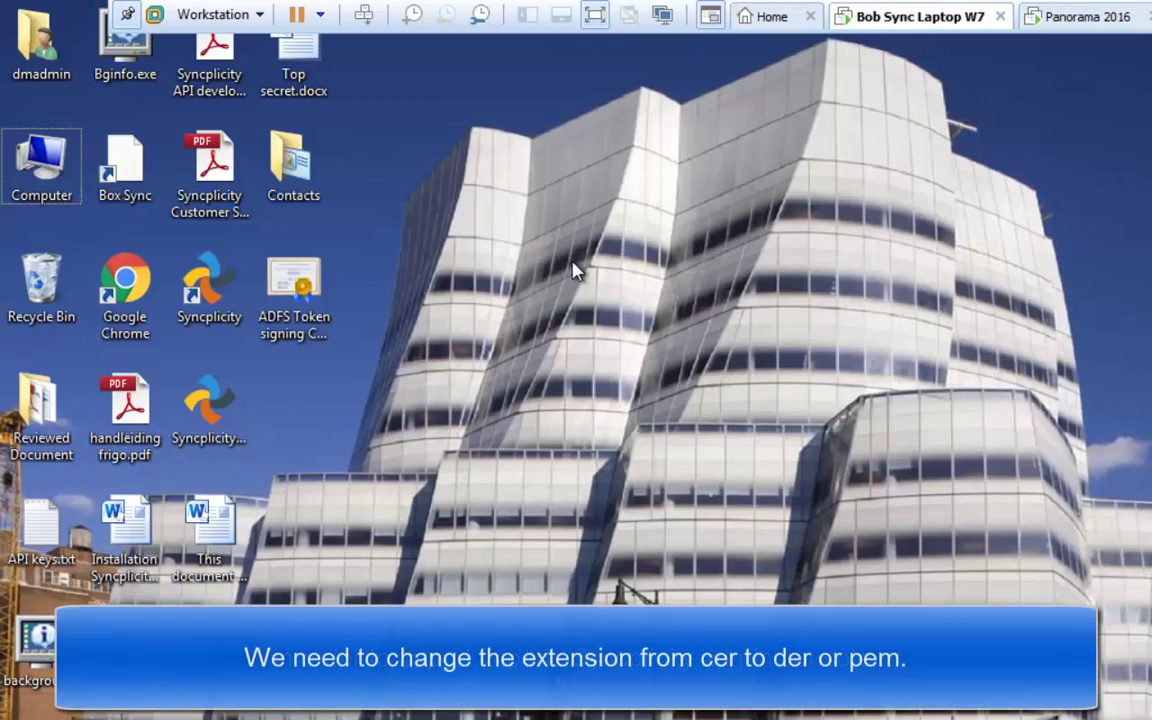
Step: Change the 'ADFS Token signing Cert' file extension from .cer to .der in its Properties
right_click(296, 291)
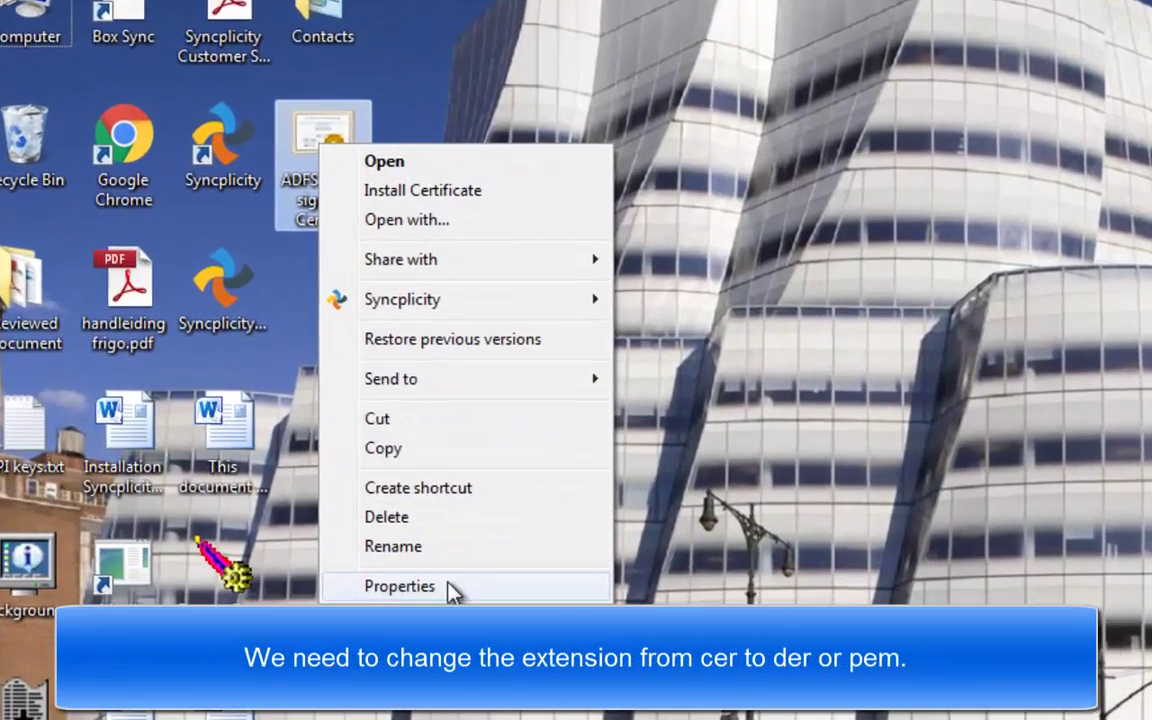
left_click(418, 660)
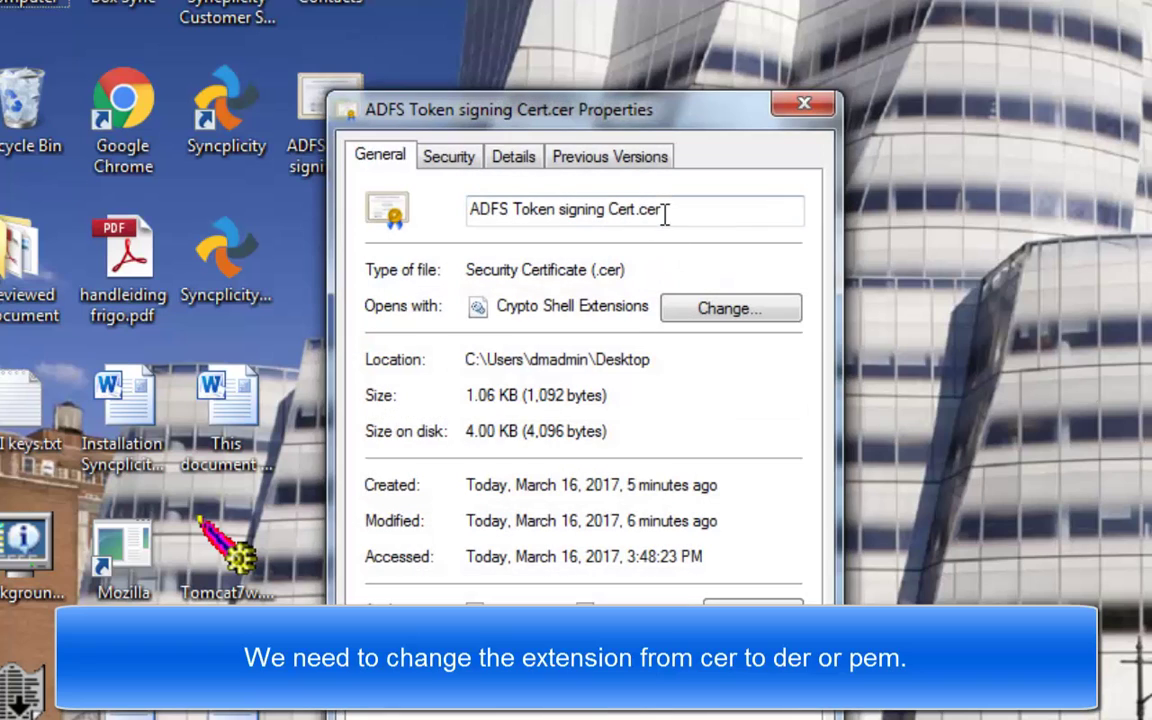
left_click(692, 215)
type("der")
key("Return")
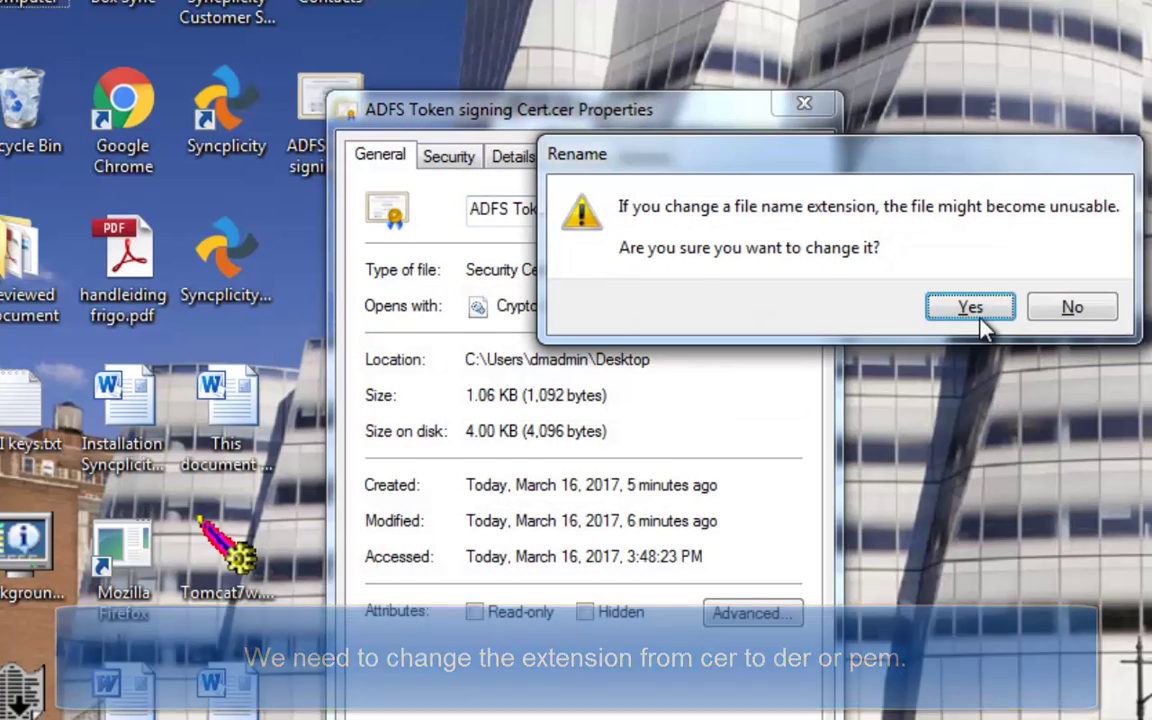
left_click(967, 303)
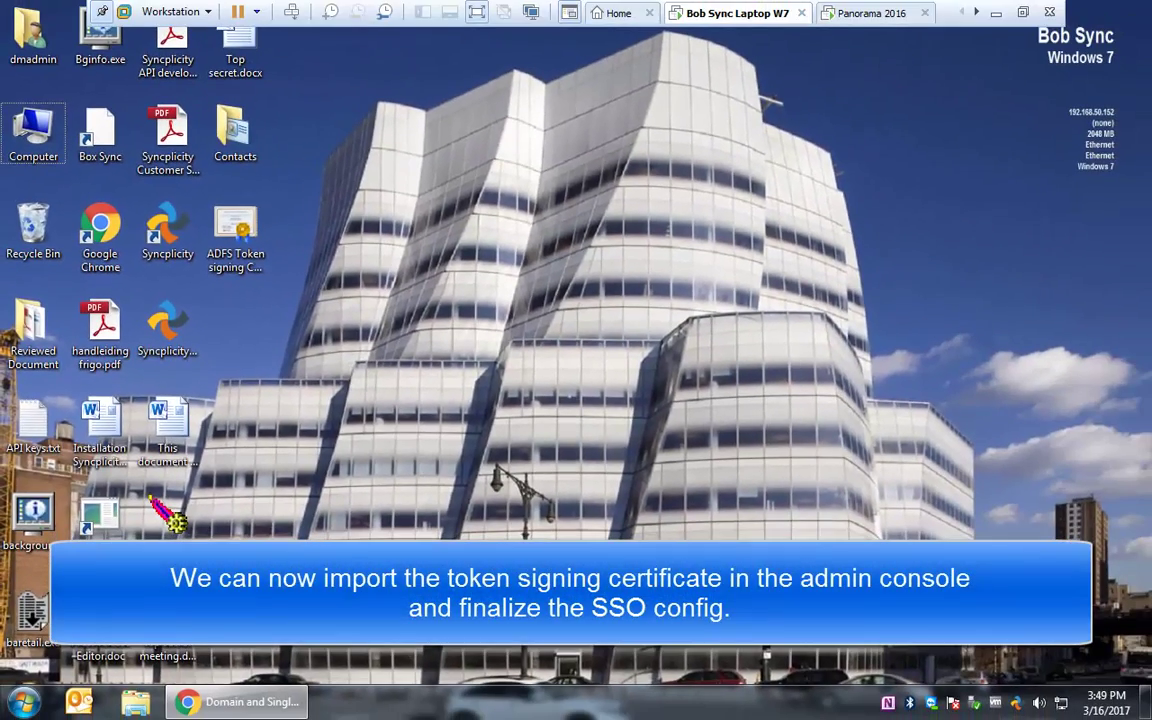
Step: Upload 'ADFS Token signing Cert.der' as the Syncplicity identity provider certificate and save changes
left_click(240, 701)
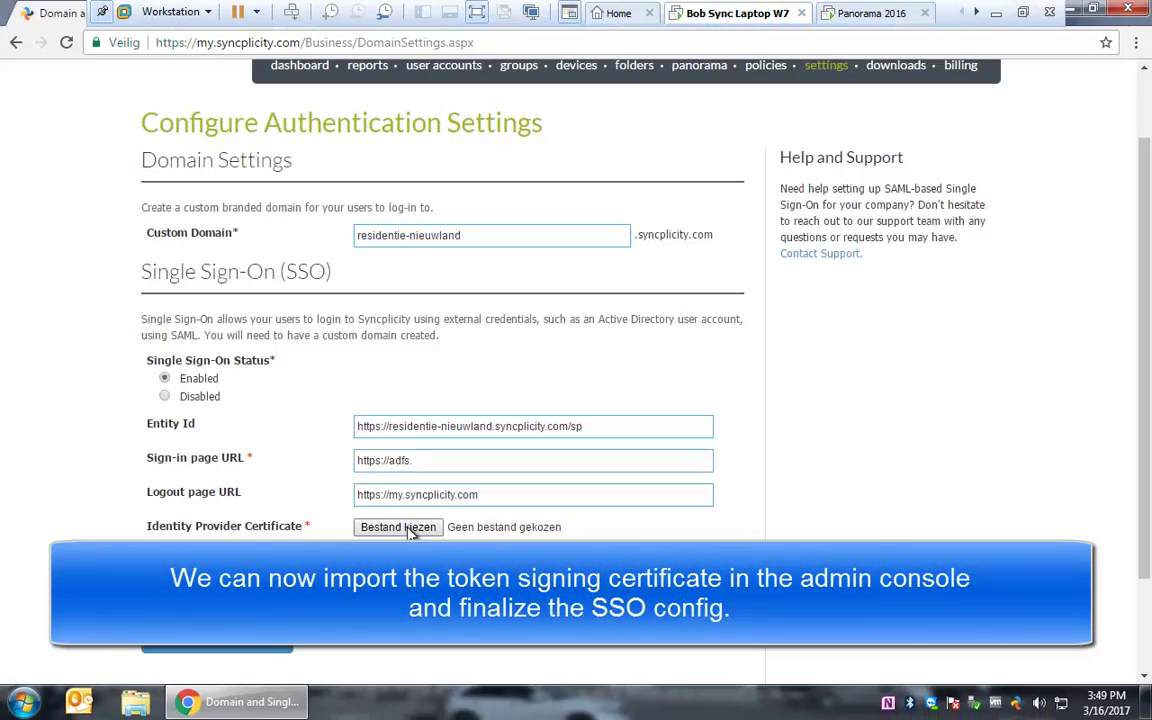
left_click(410, 530)
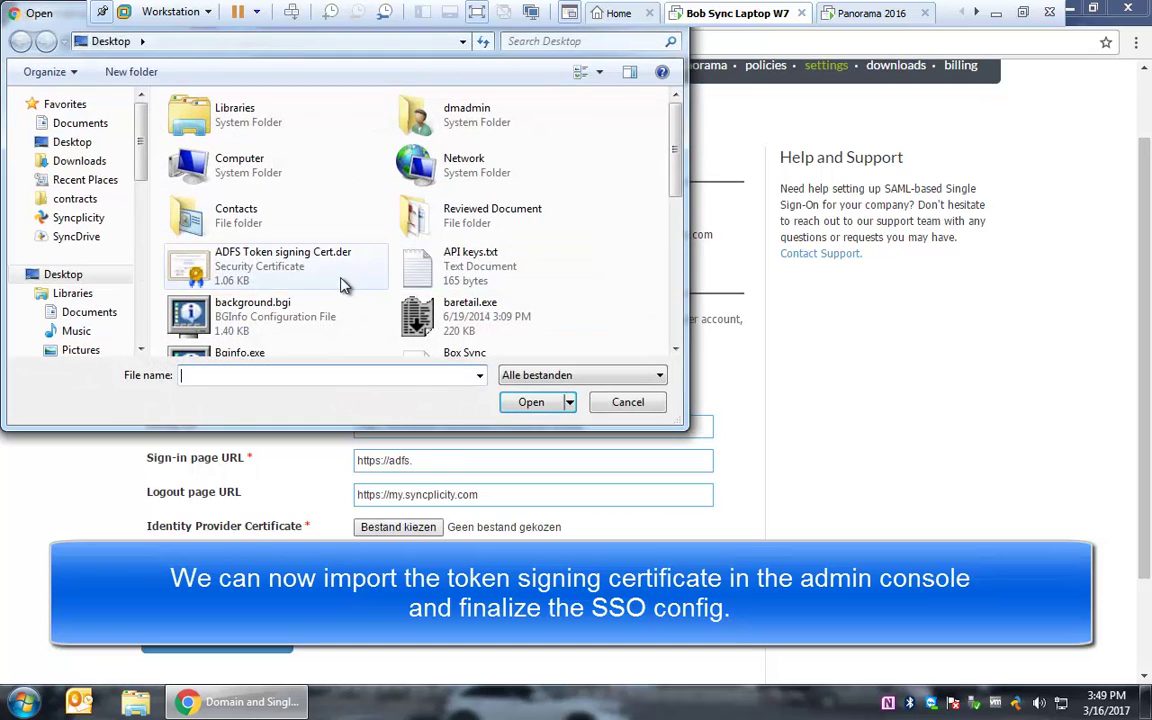
left_click(251, 276)
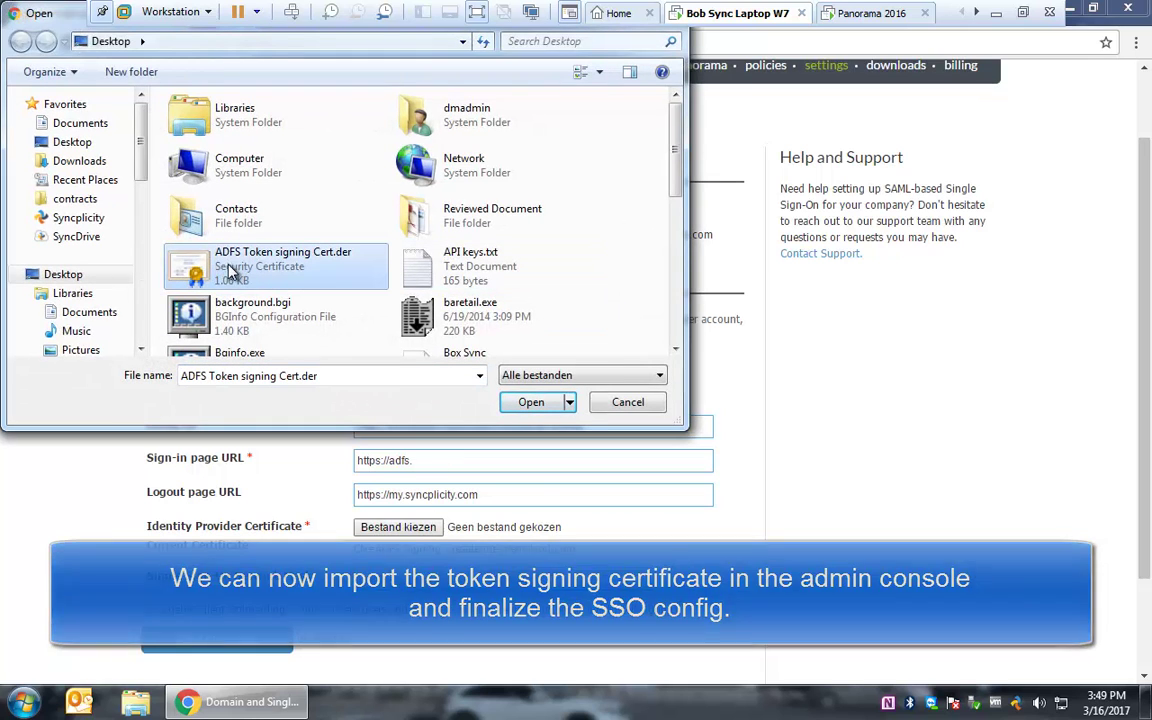
left_click(531, 402)
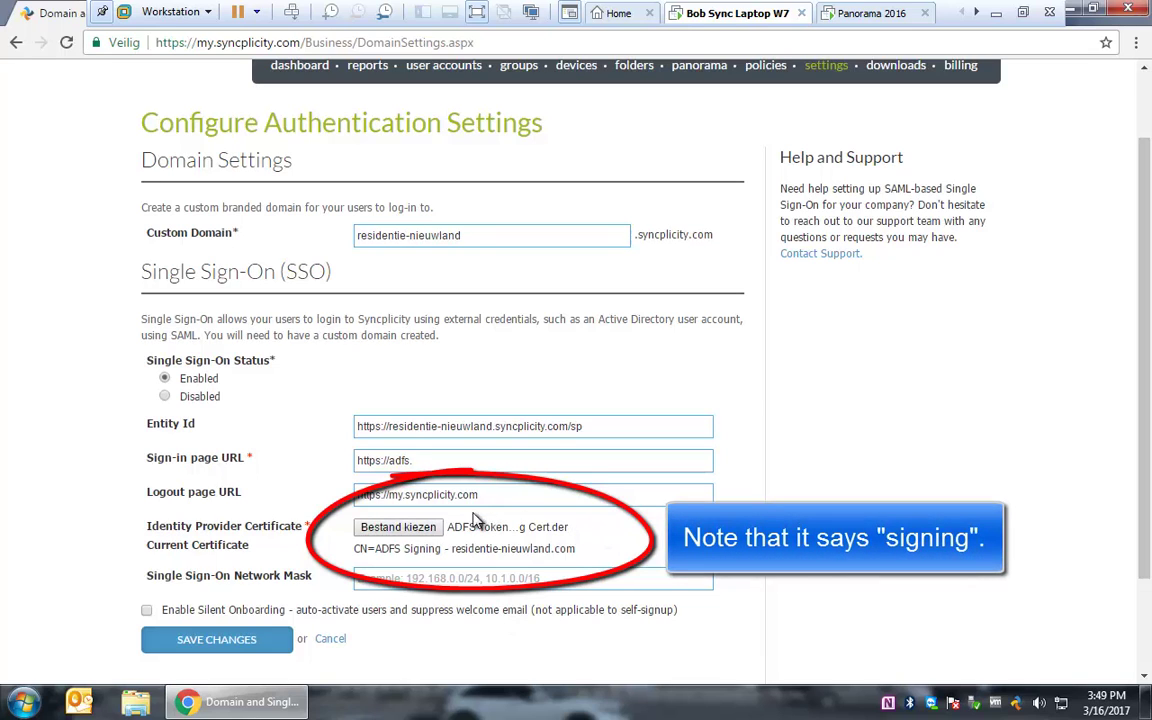
left_click(237, 640)
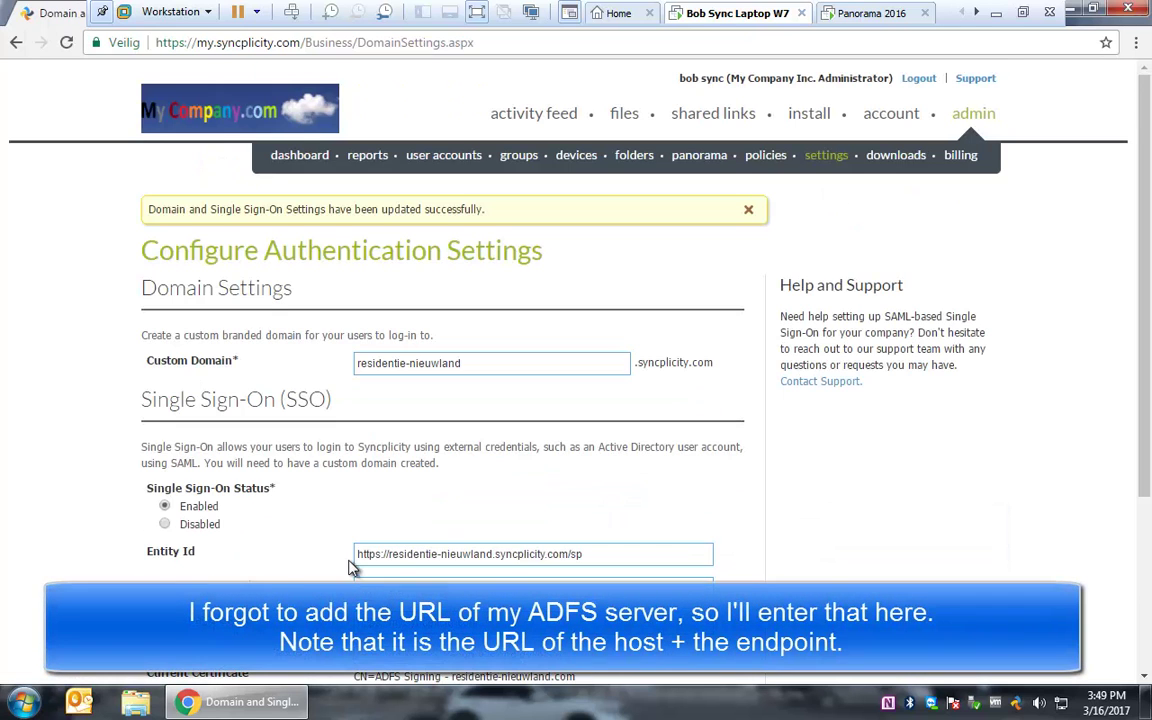
scroll(352, 567, "down", 1)
left_click(445, 498)
type("https://adfs.residen")
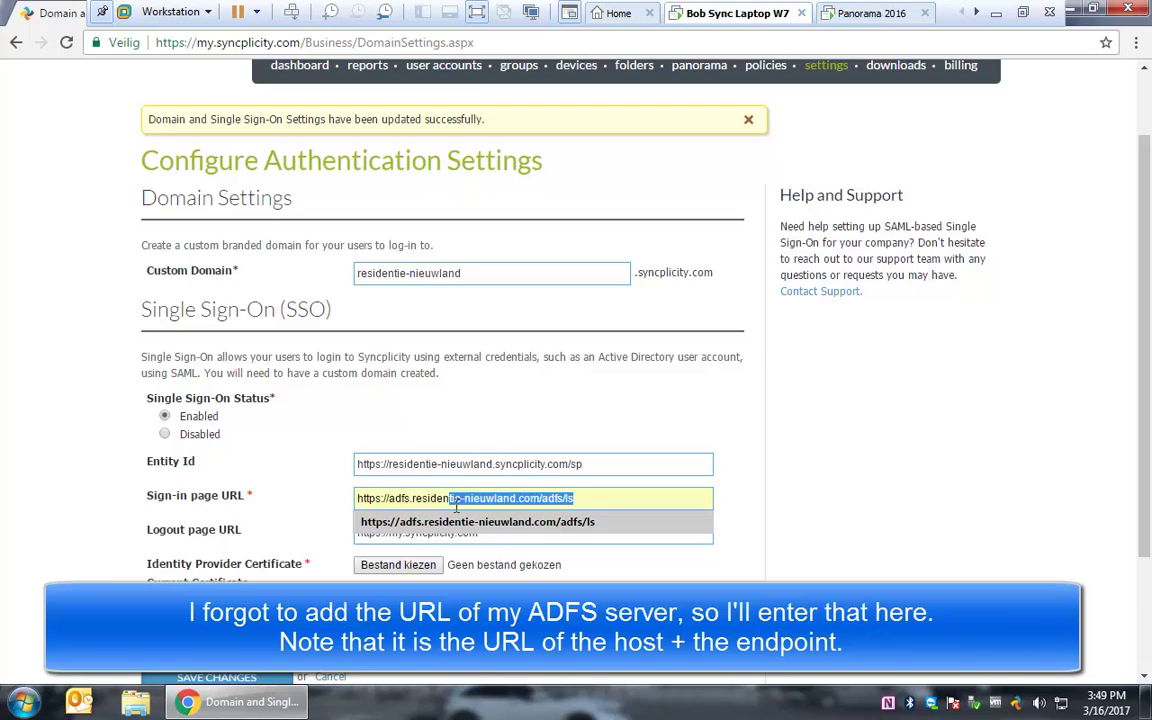
left_click(459, 518)
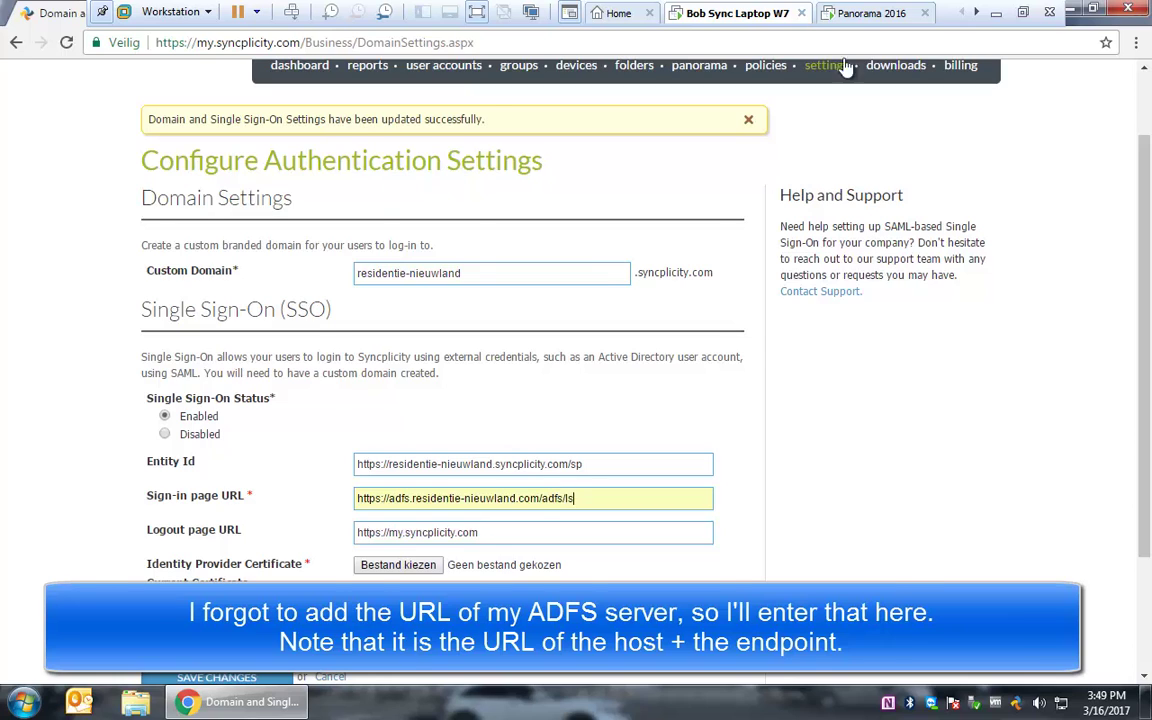
Step: Verify the /adfs/ls/ endpoint path in AD FS, then save the Syncplicity SSO settings
left_click(850, 11)
left_click(474, 146)
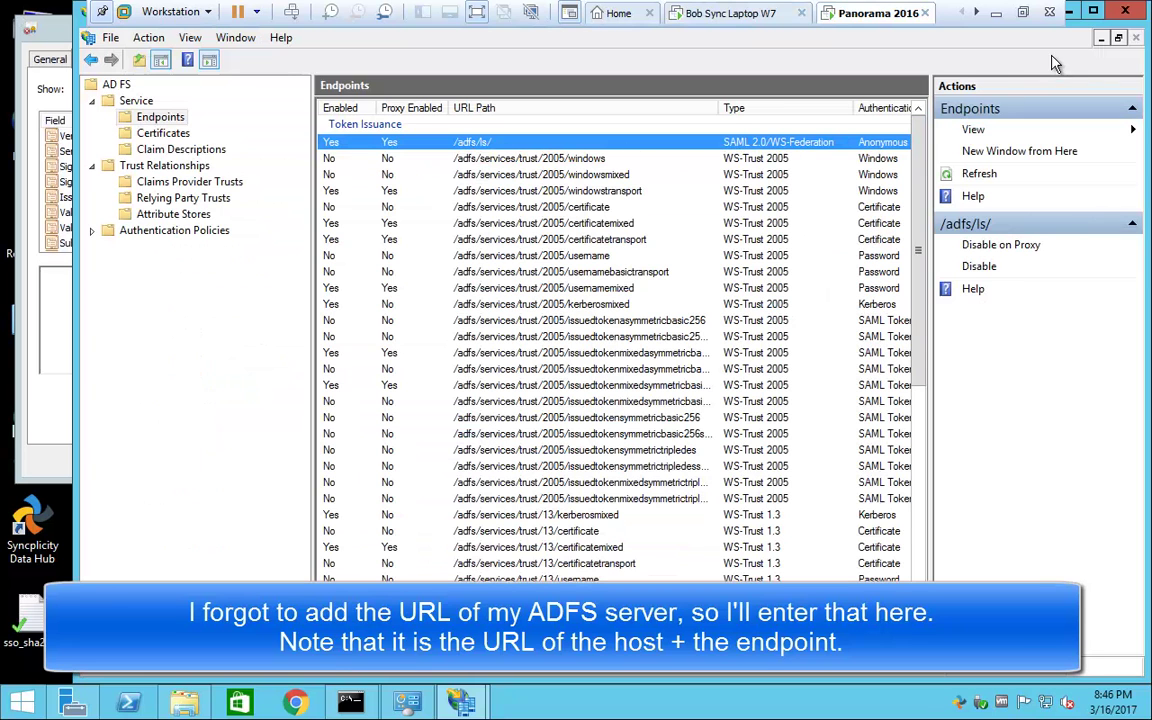
left_click(1071, 12)
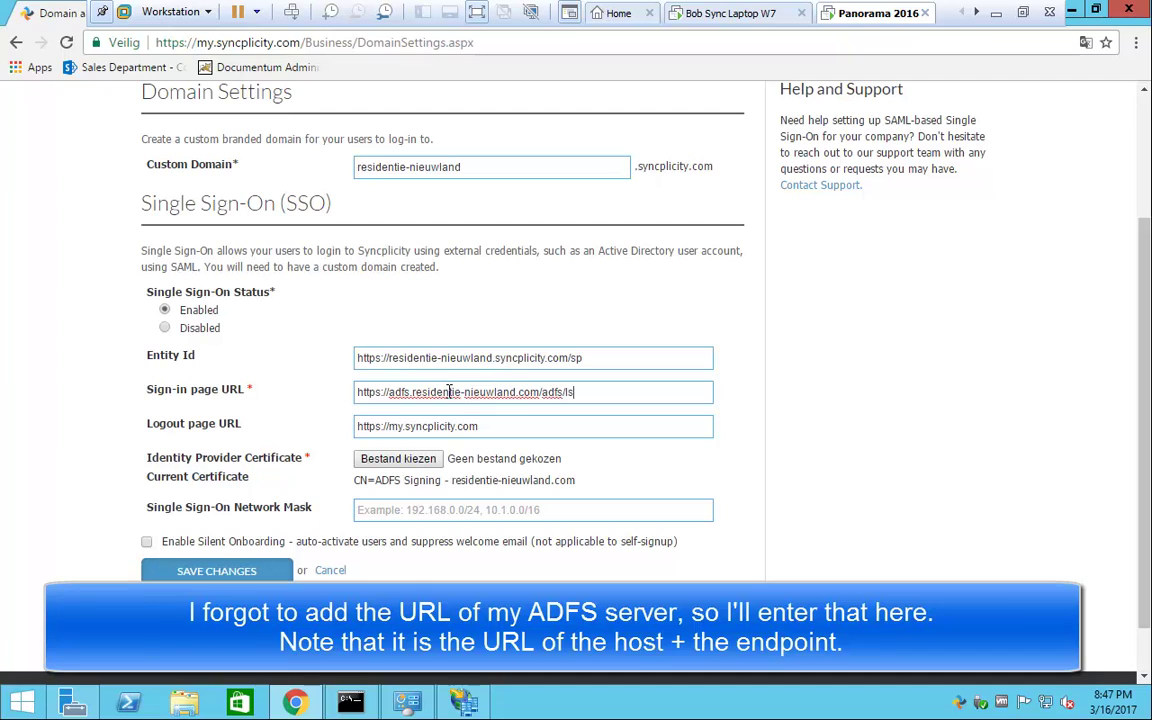
left_click(220, 572)
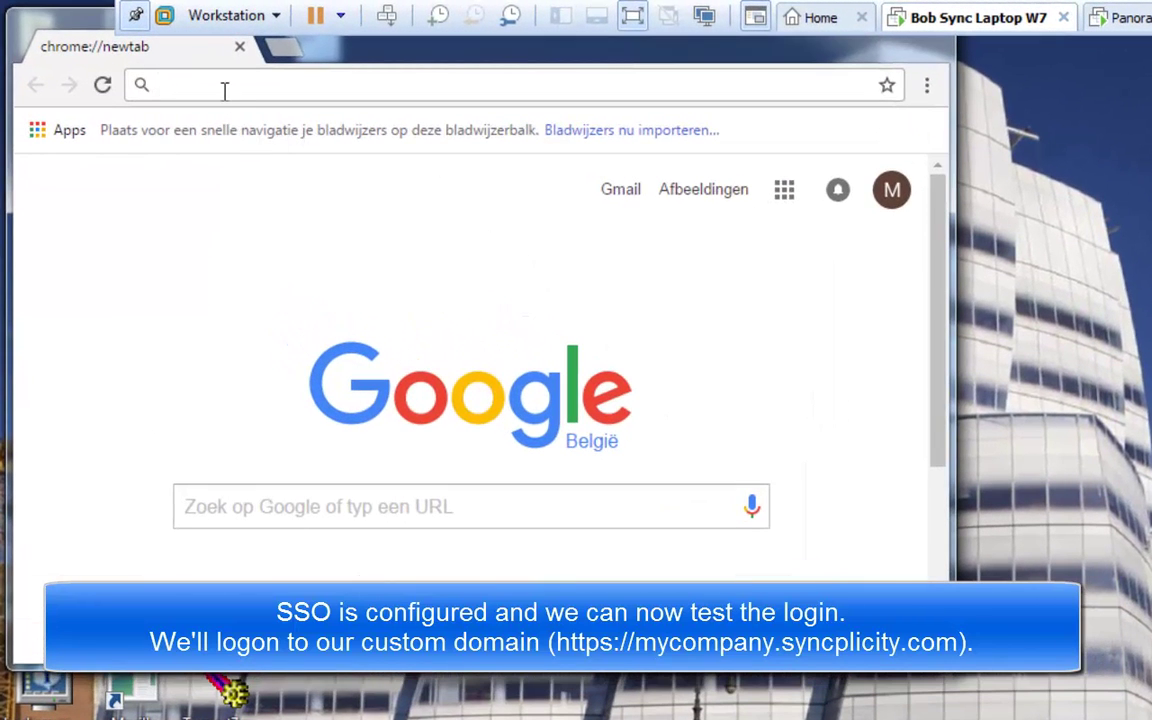
type("https:")
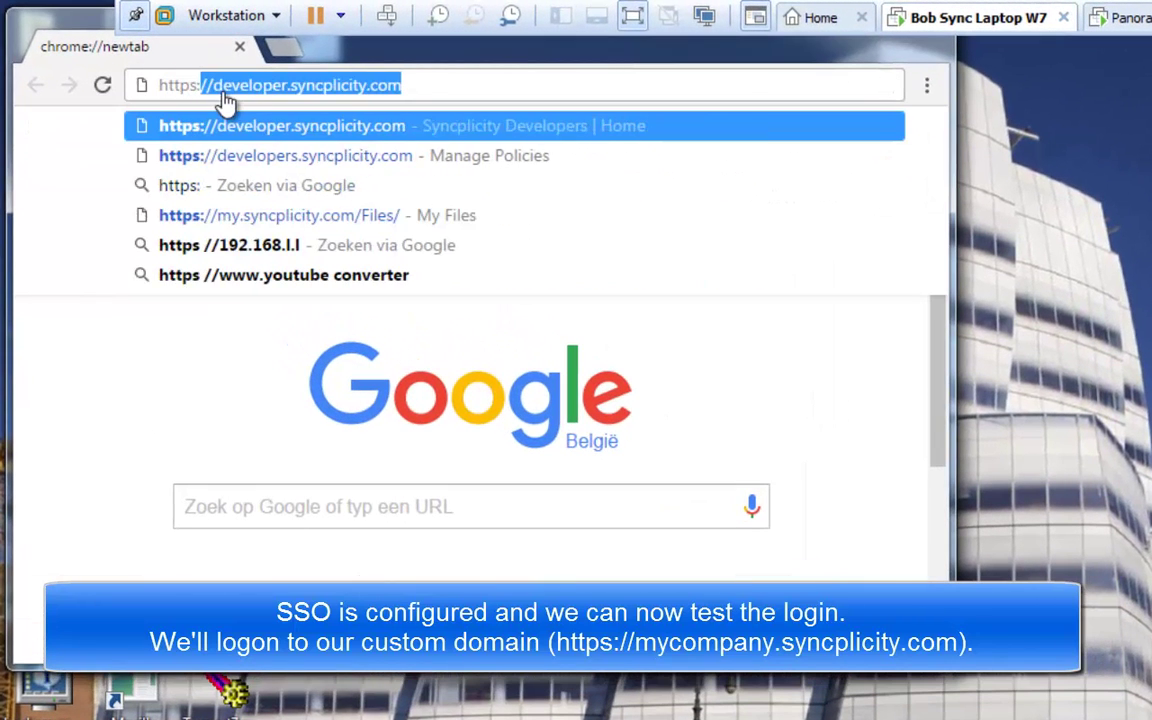
type("//res")
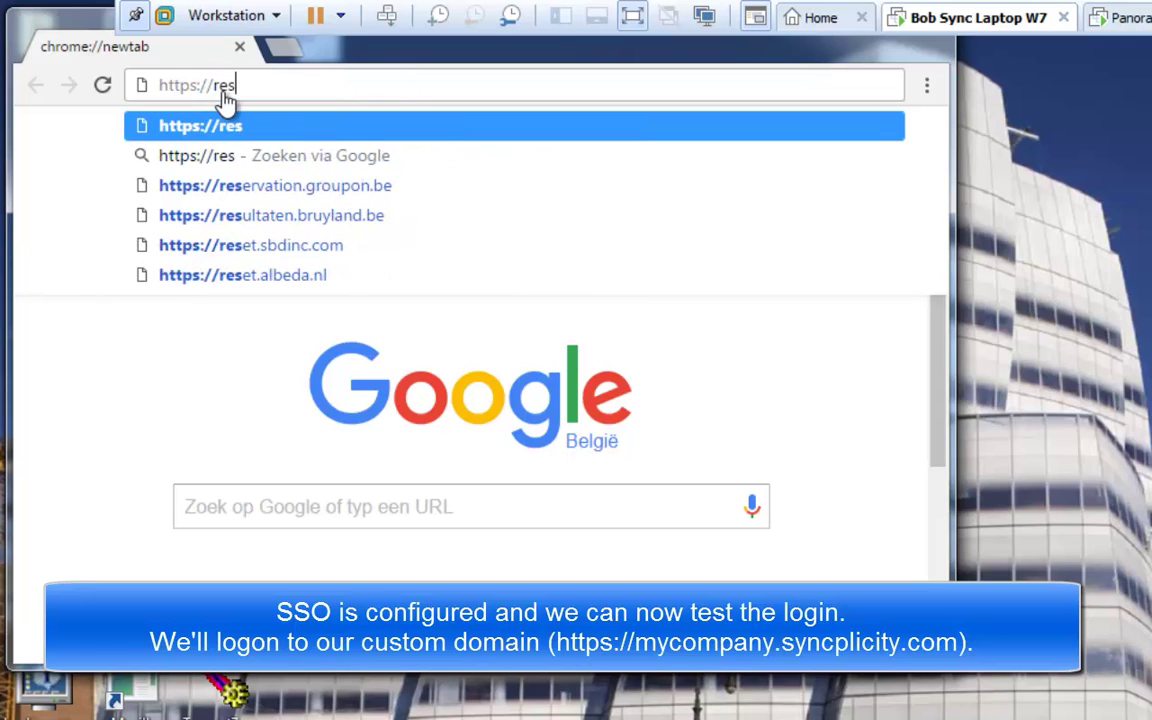
type("identie")
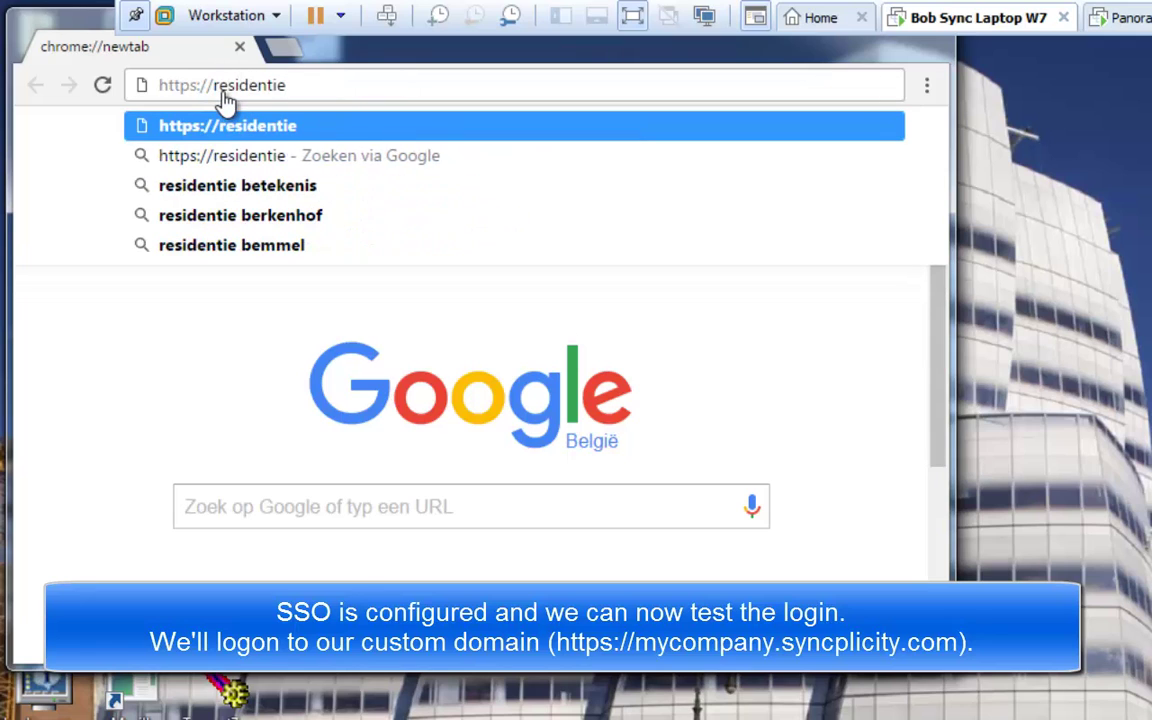
type("-nieuwland.s")
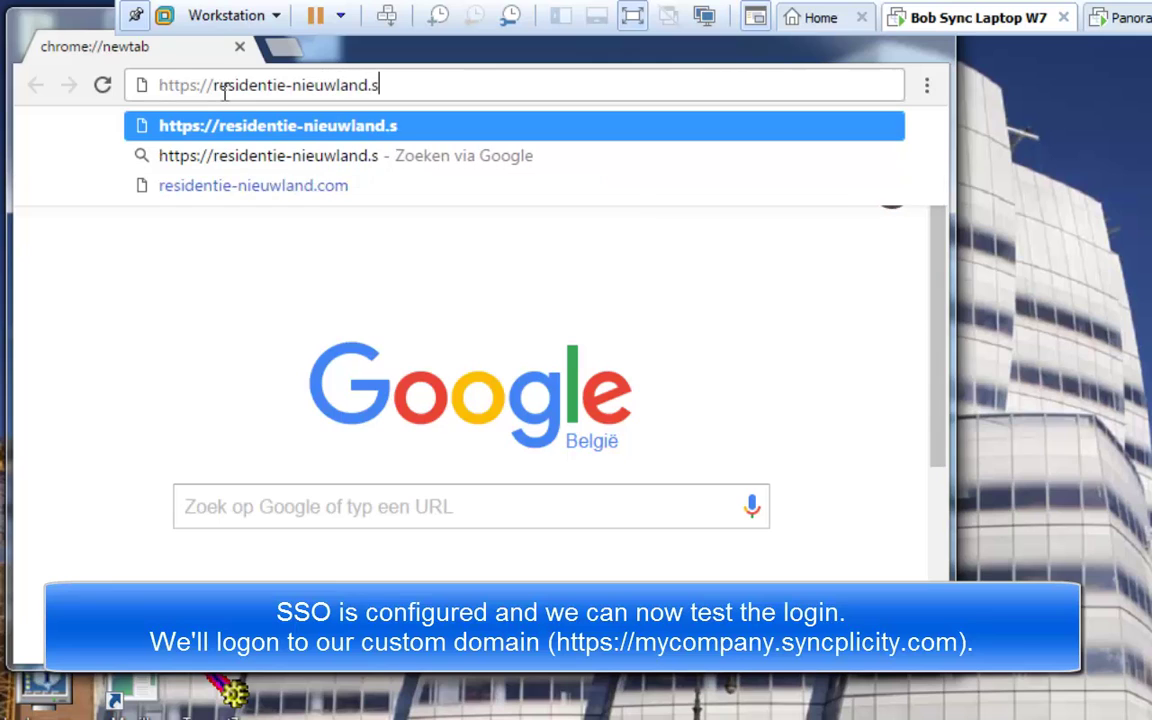
type("yncplicity")
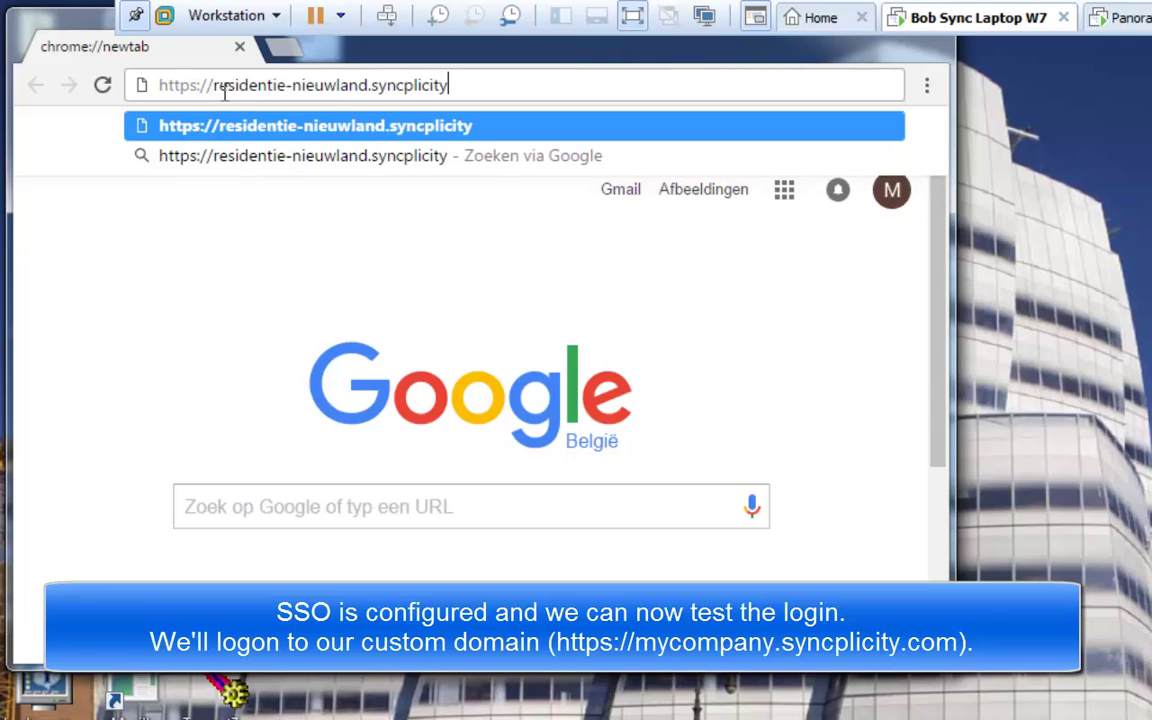
type(".com")
key("Return")
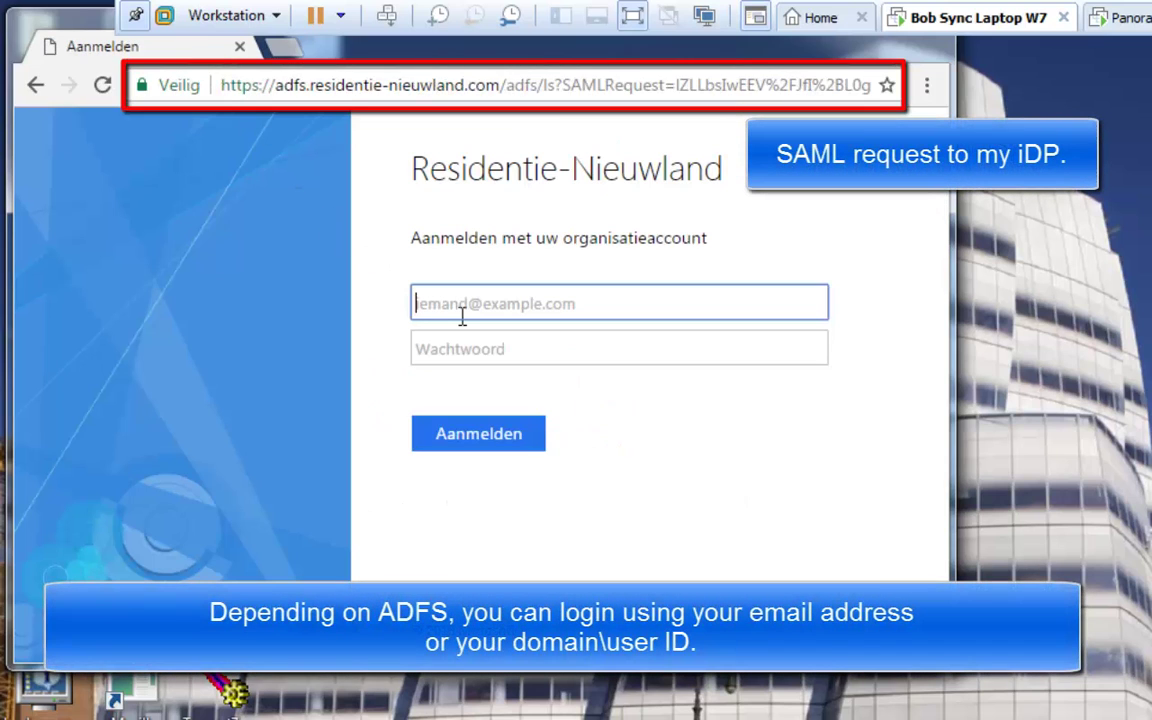
type("b")
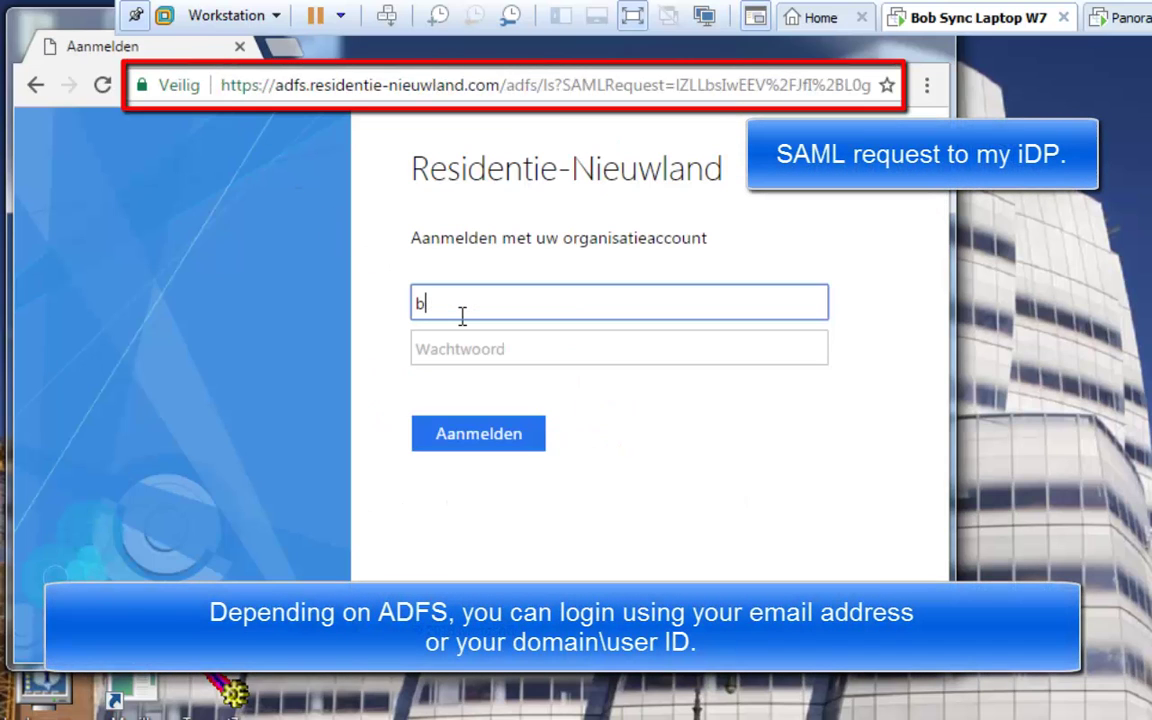
type("oelehoef71\\bobsync")
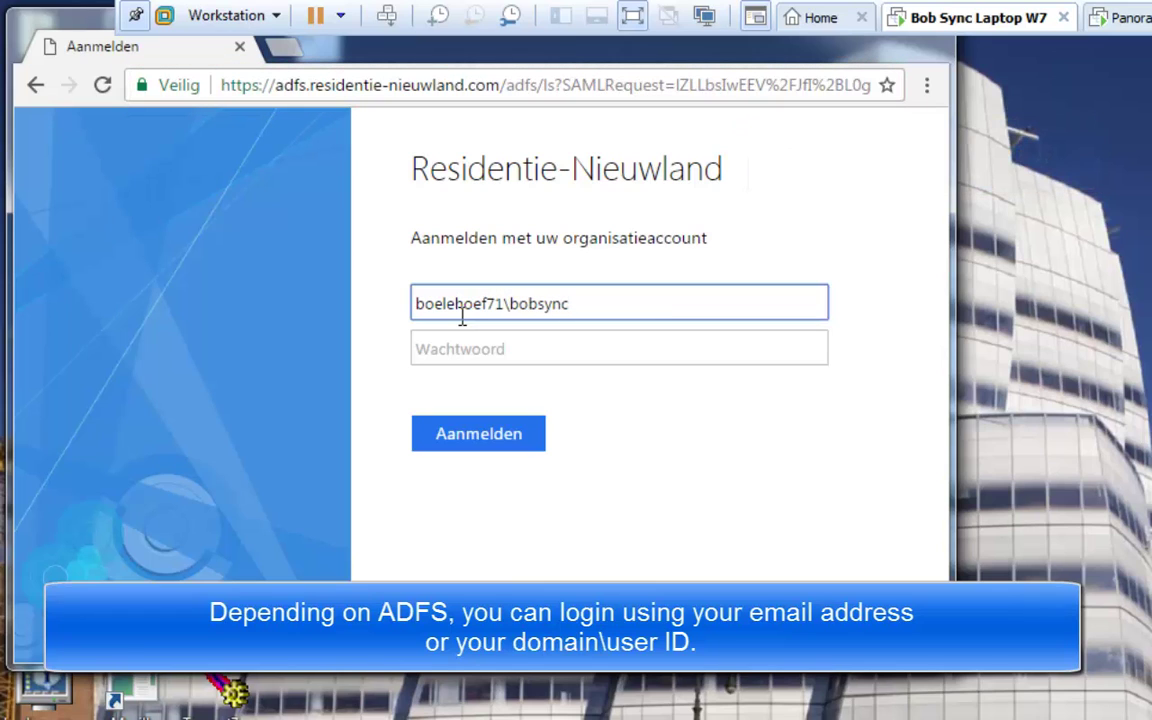
key("Tab")
type("•")
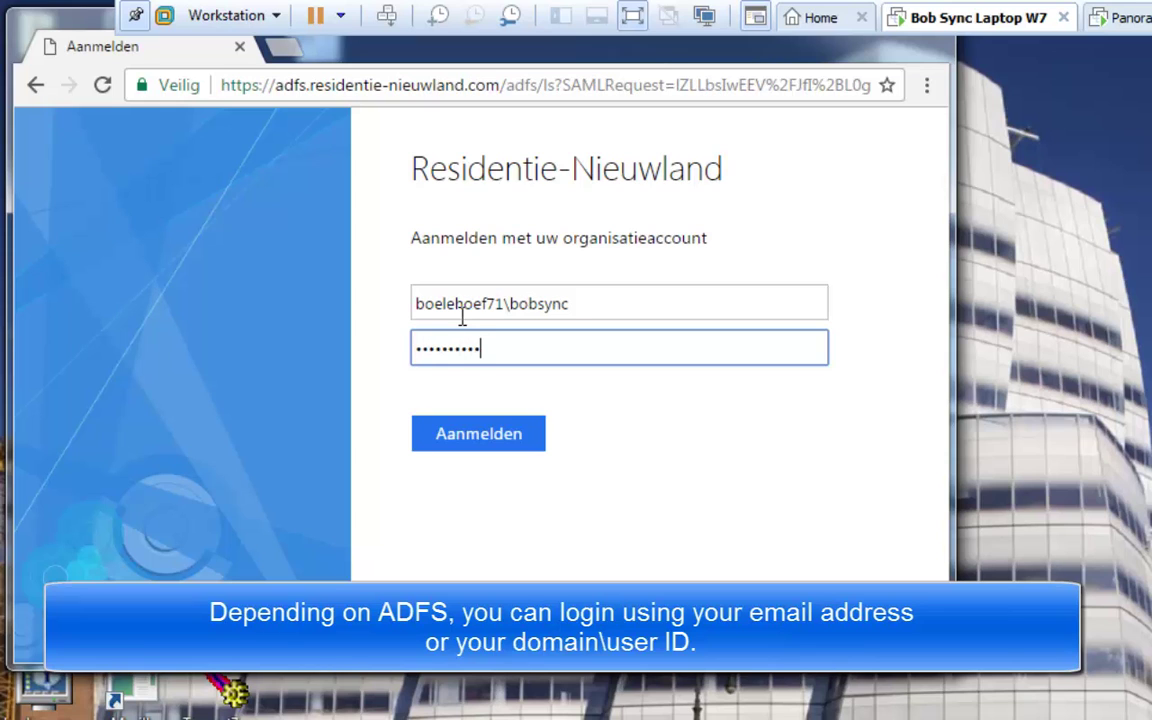
key("Return")
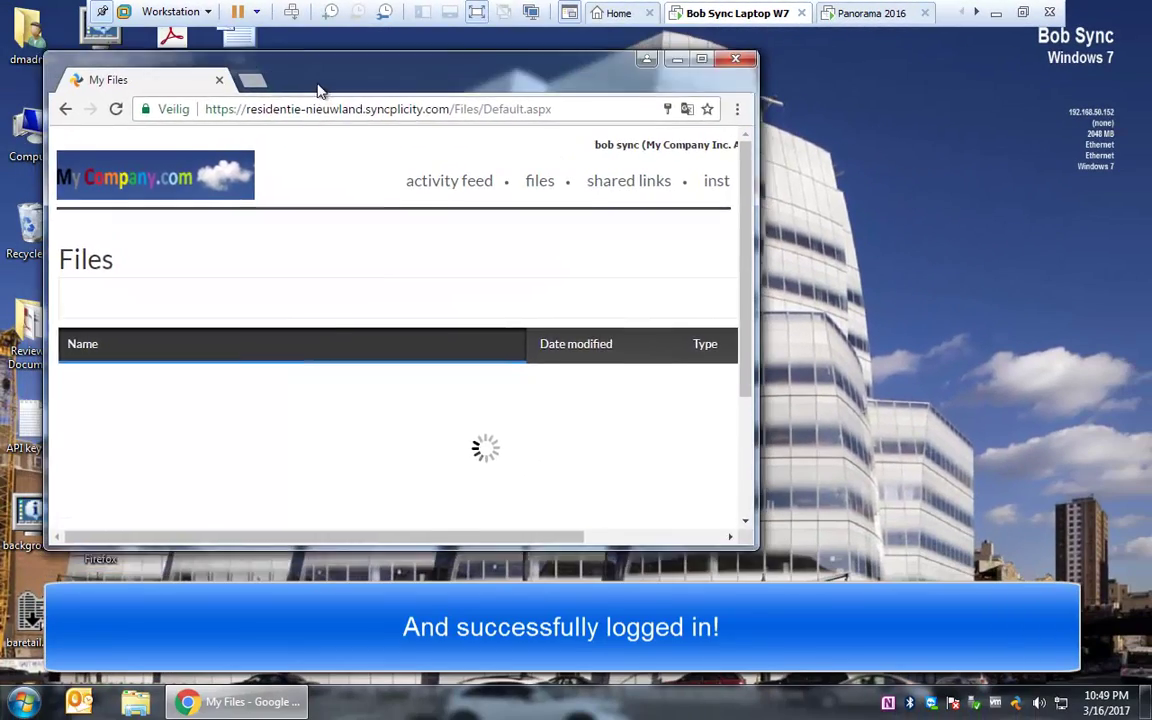
left_click_drag(317, 86, 319, 148)
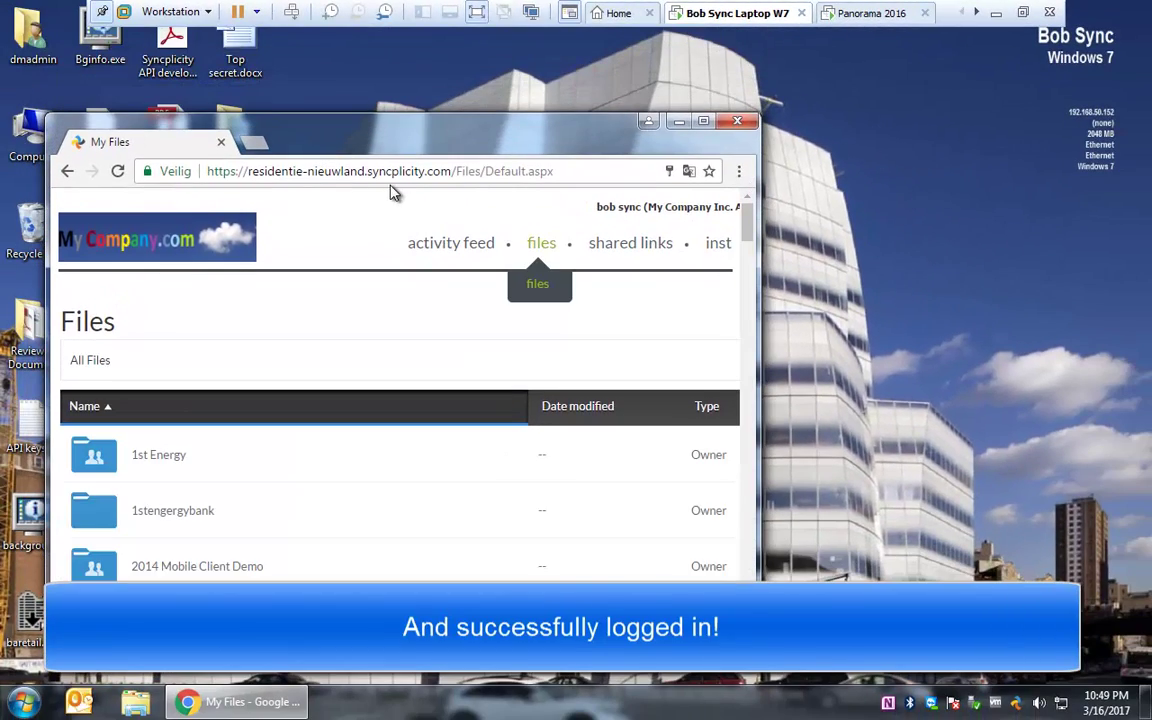
left_click(679, 121)
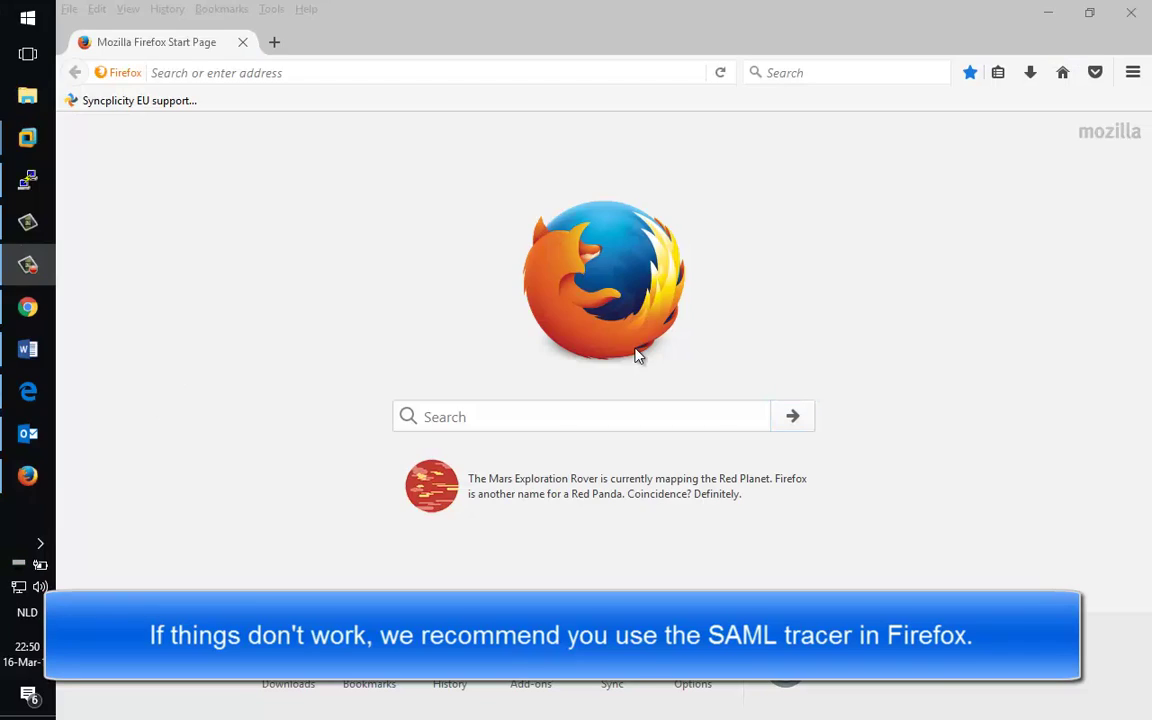
Step: Launch SAML tracer from the Firefox menu and load the Syncplicity site
left_click(1133, 72)
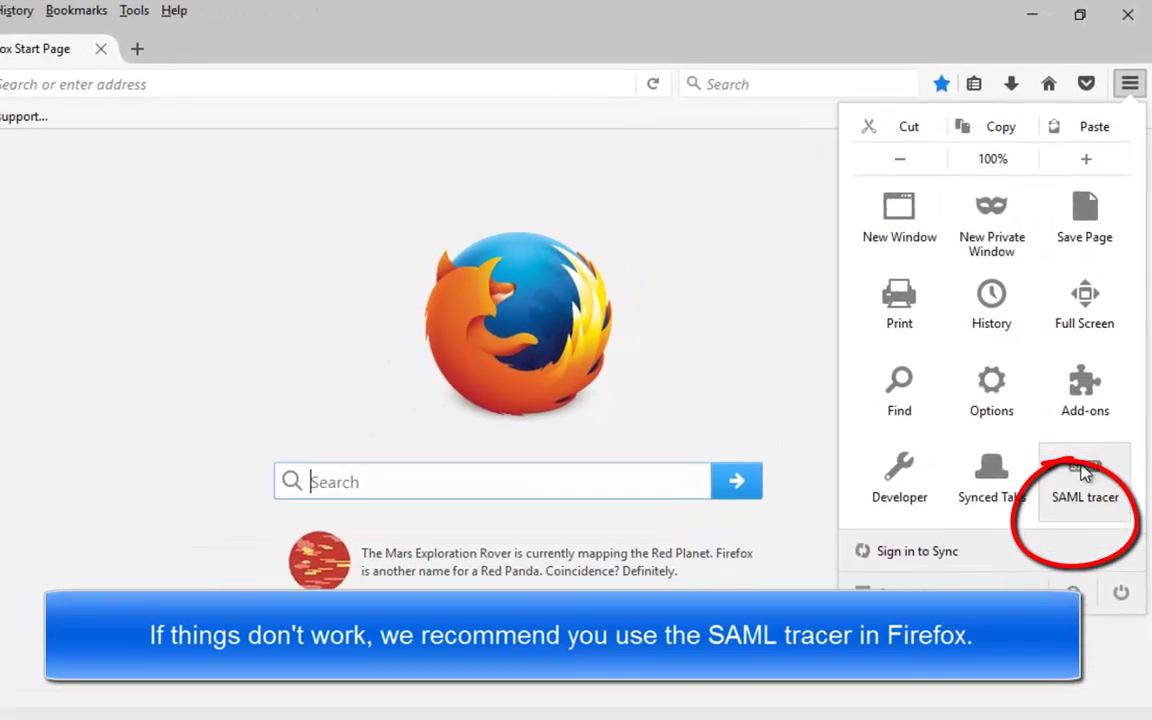
left_click(1078, 525)
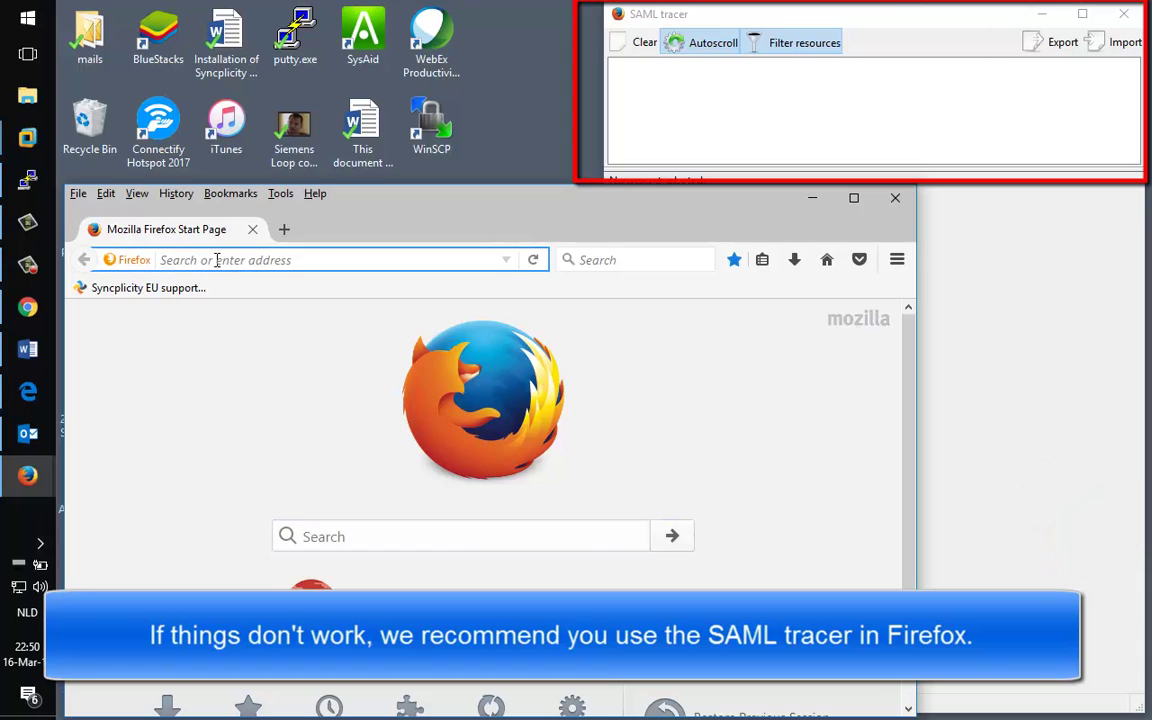
type("http")
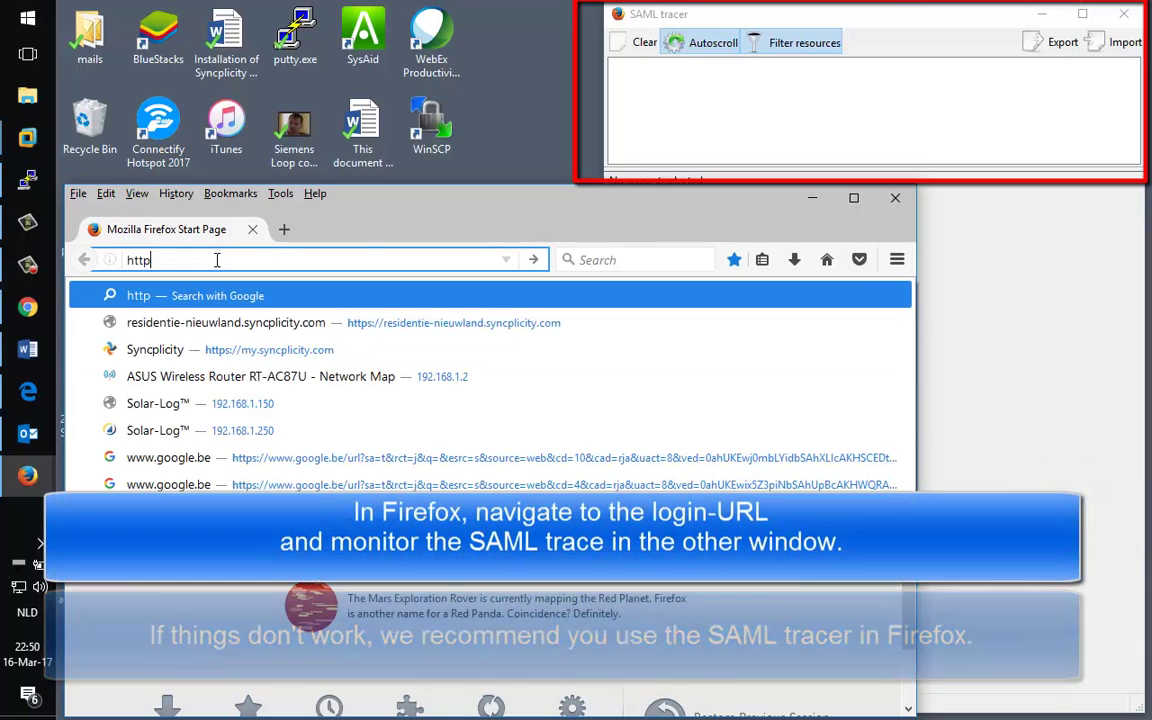
type("s://residentie-nieuwland.syncplicity.com/")
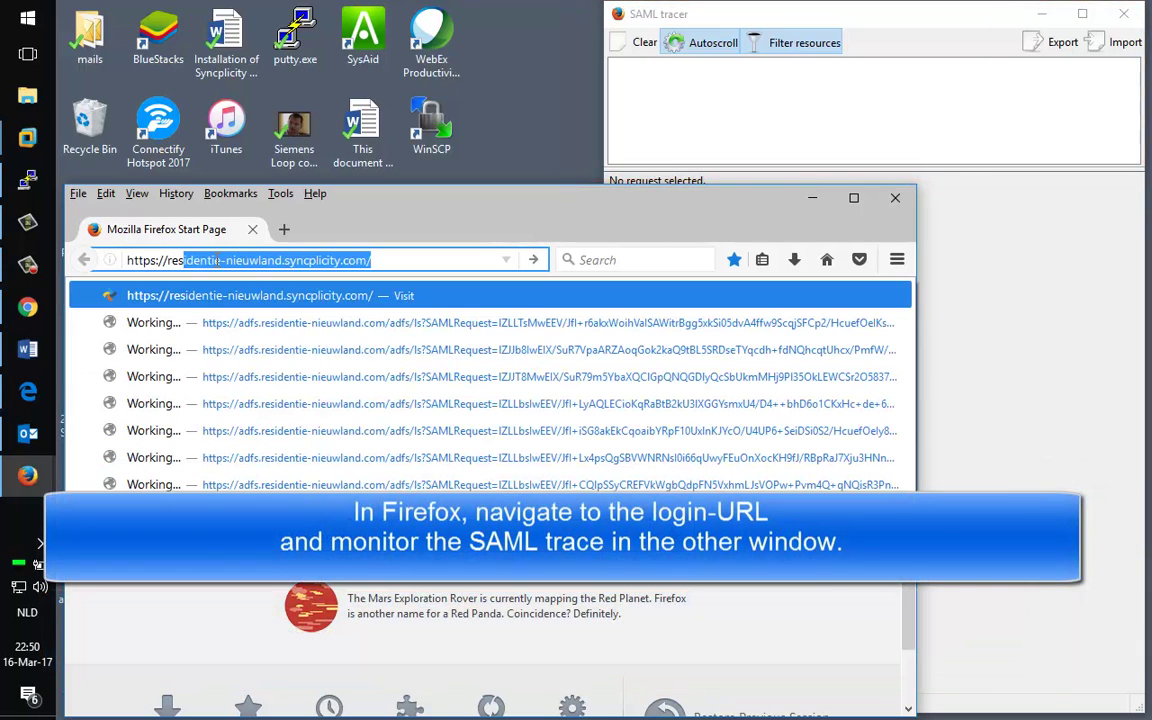
key("End")
key("Return")
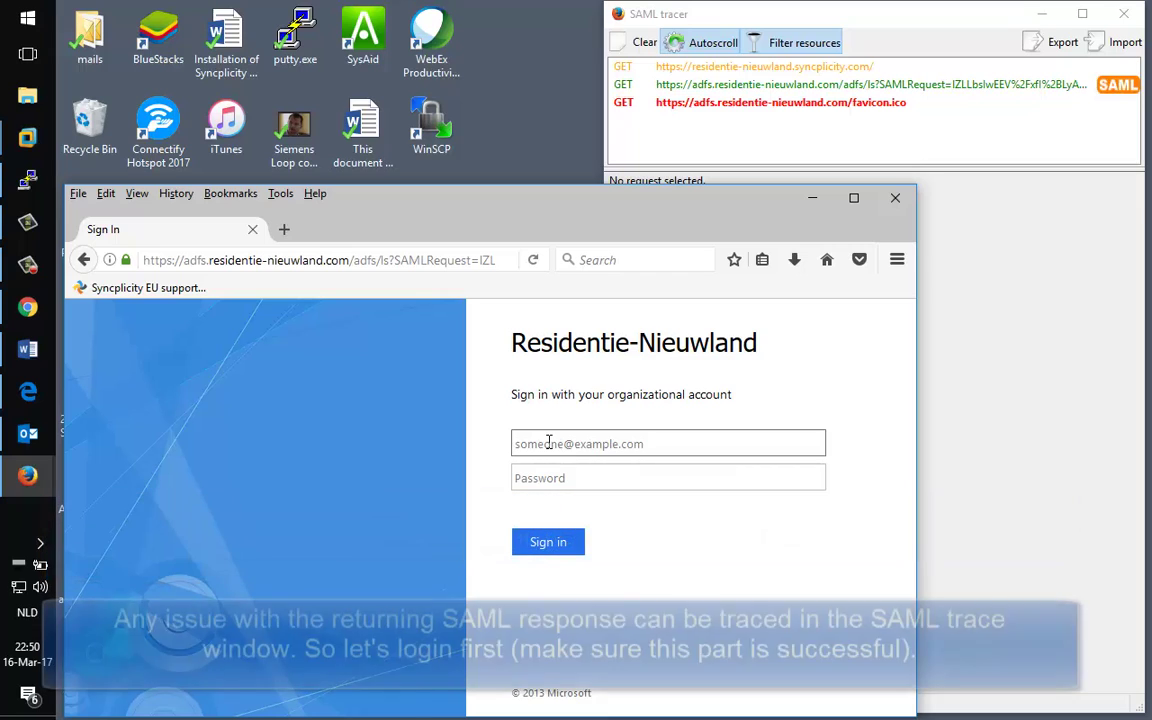
Step: Enter the user's username and password on the AD FS page and sign in
type("boele.oef71\\bobsync")
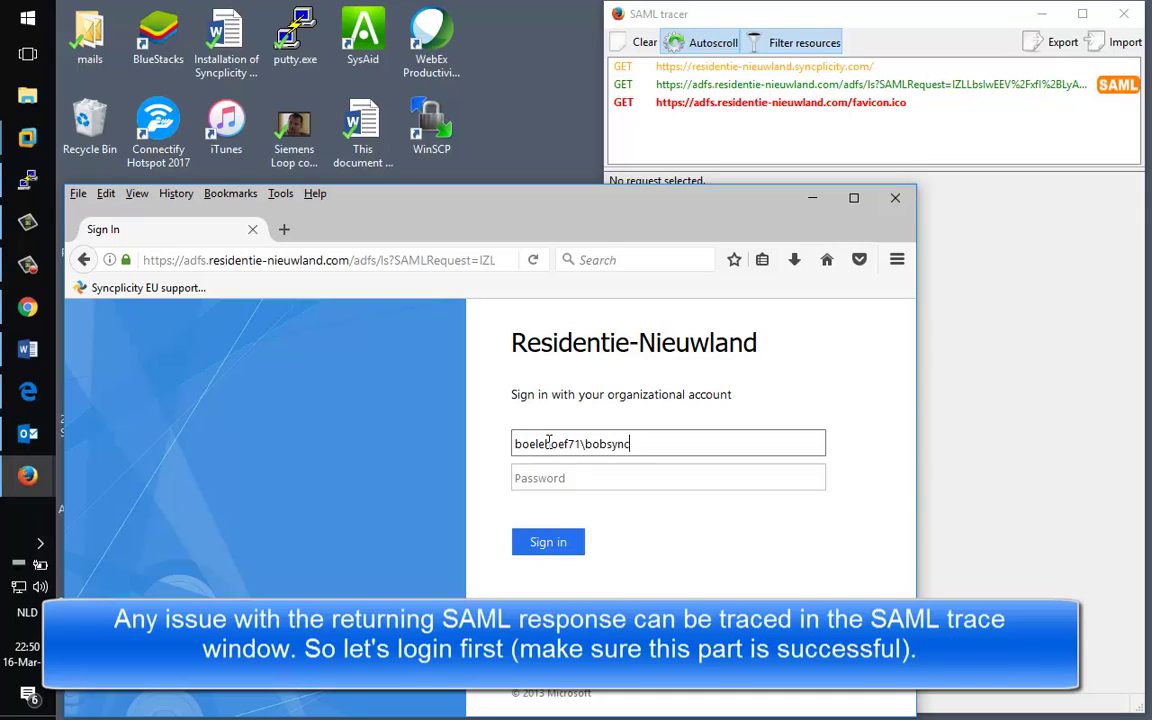
key("Tab")
type("x")
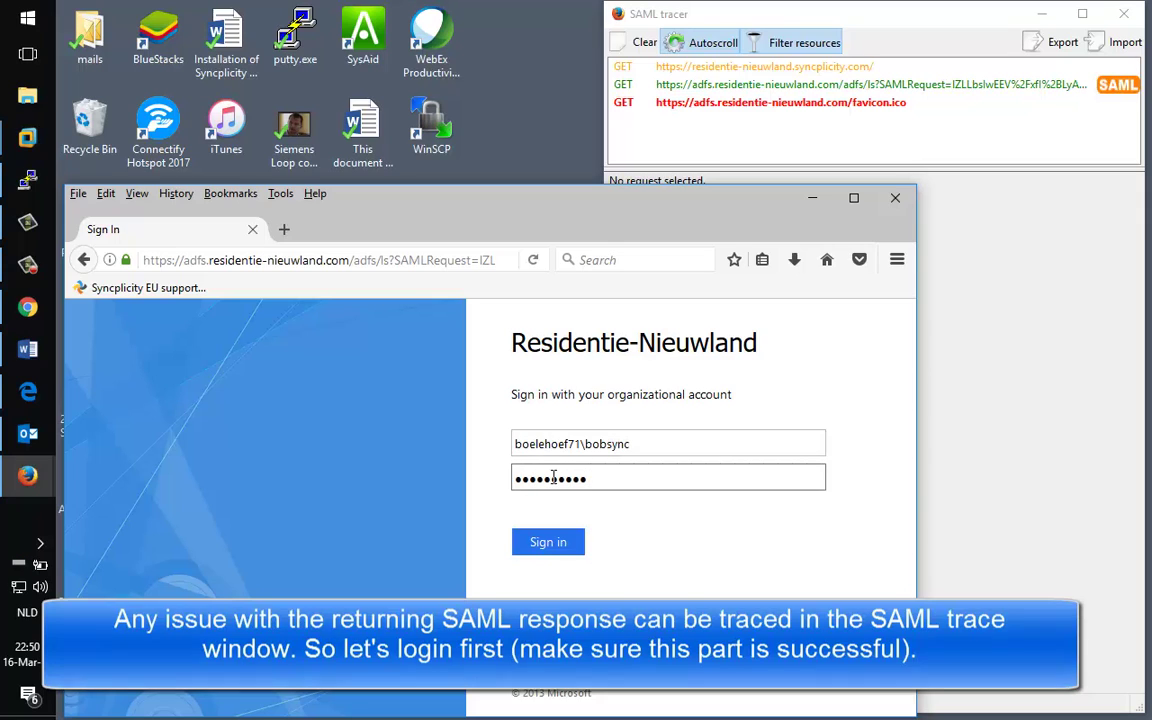
left_click(545, 541)
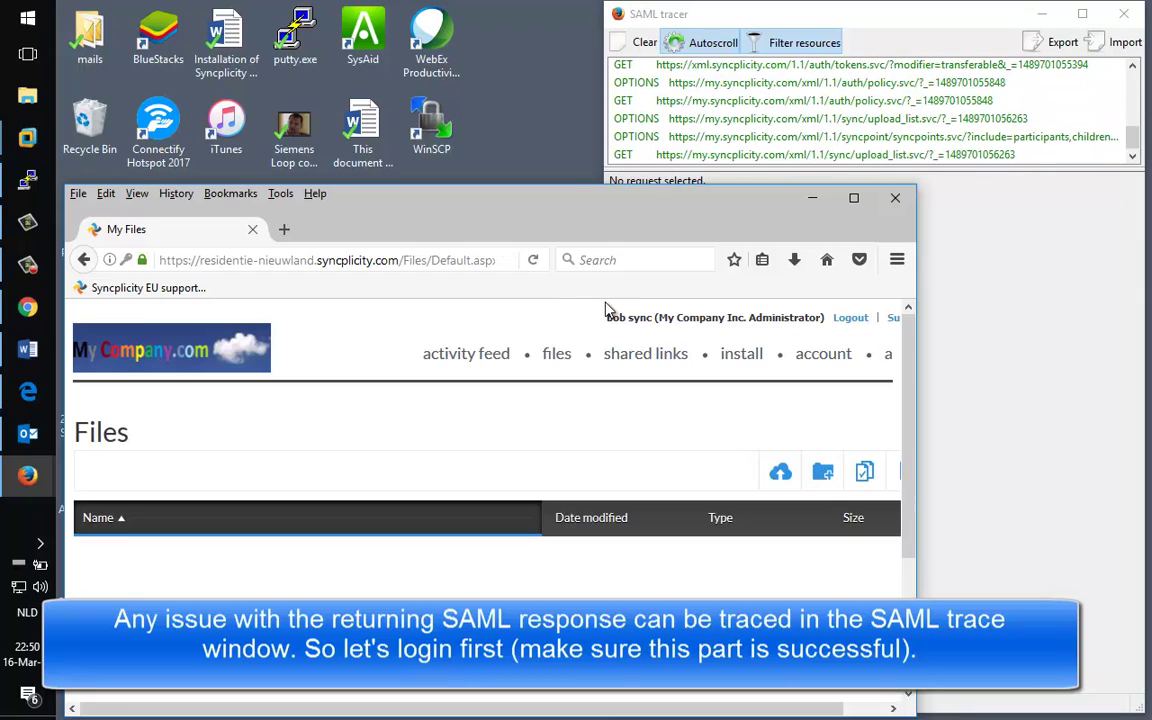
Step: Show the decoded SAML response of the AssertionConsumerService POST in SAML tracer
left_click(814, 198)
left_click_drag(848, 171, 849, 415)
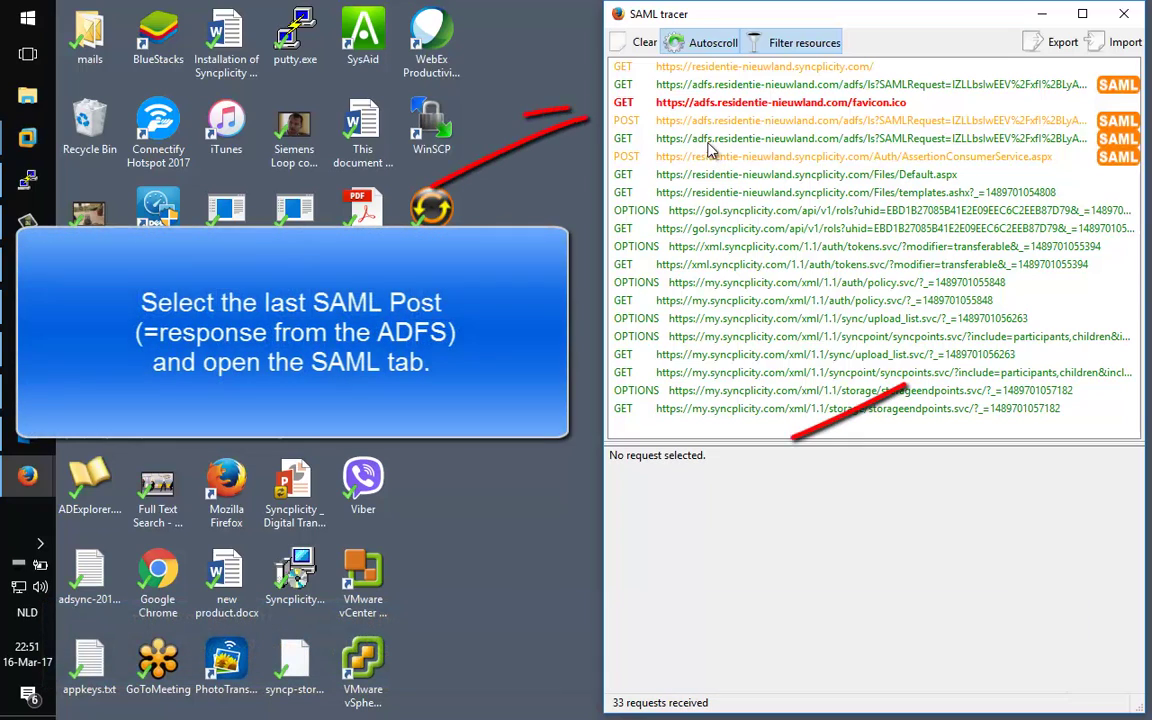
left_click(710, 156)
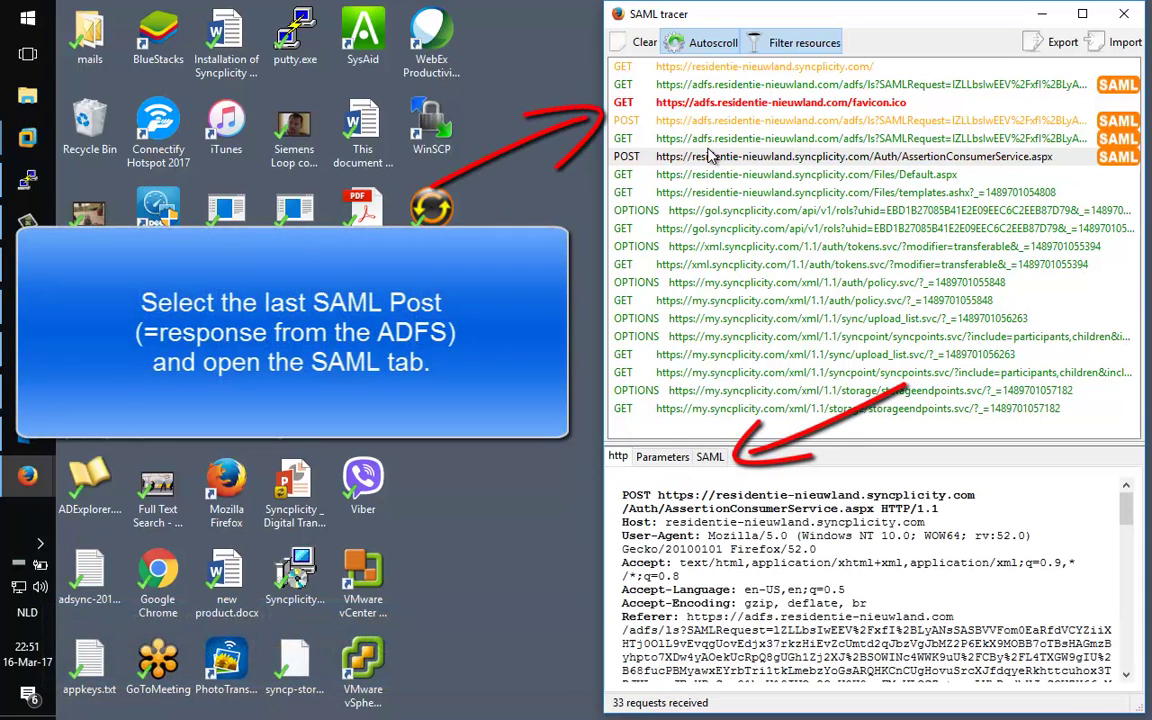
left_click(710, 456)
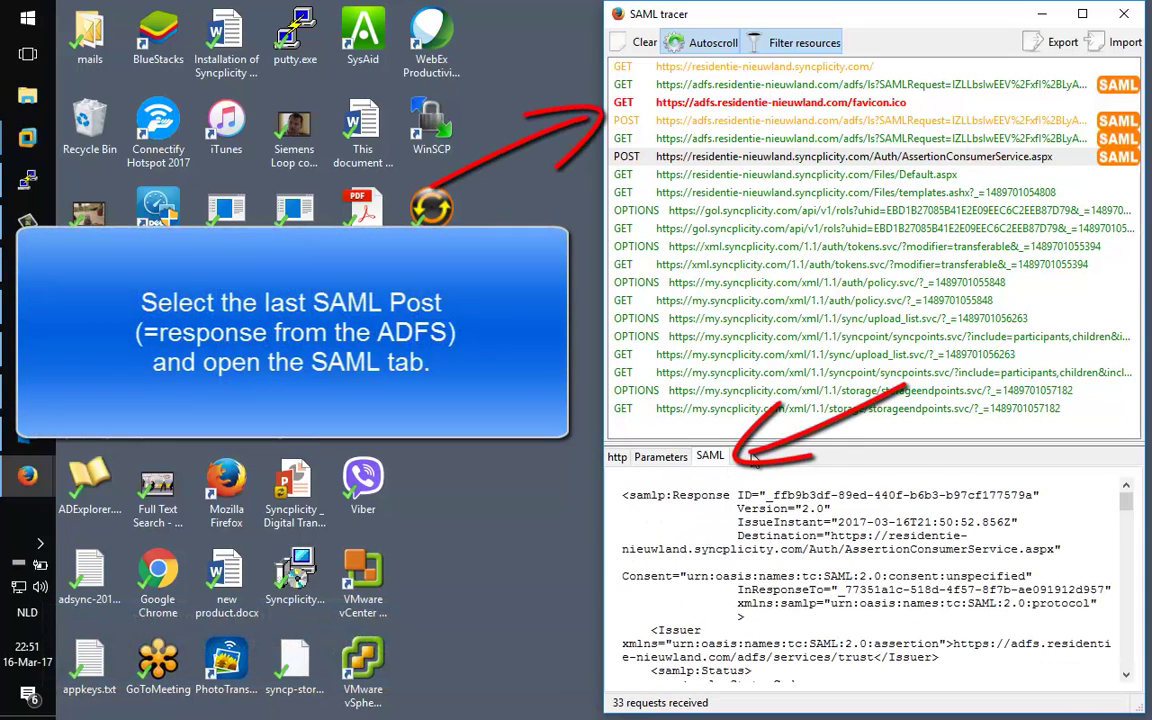
Step: Maximize the tracer and highlight the Destination assertion URL and Success status code
left_click_drag(757, 443, 757, 172)
double_click(975, 22)
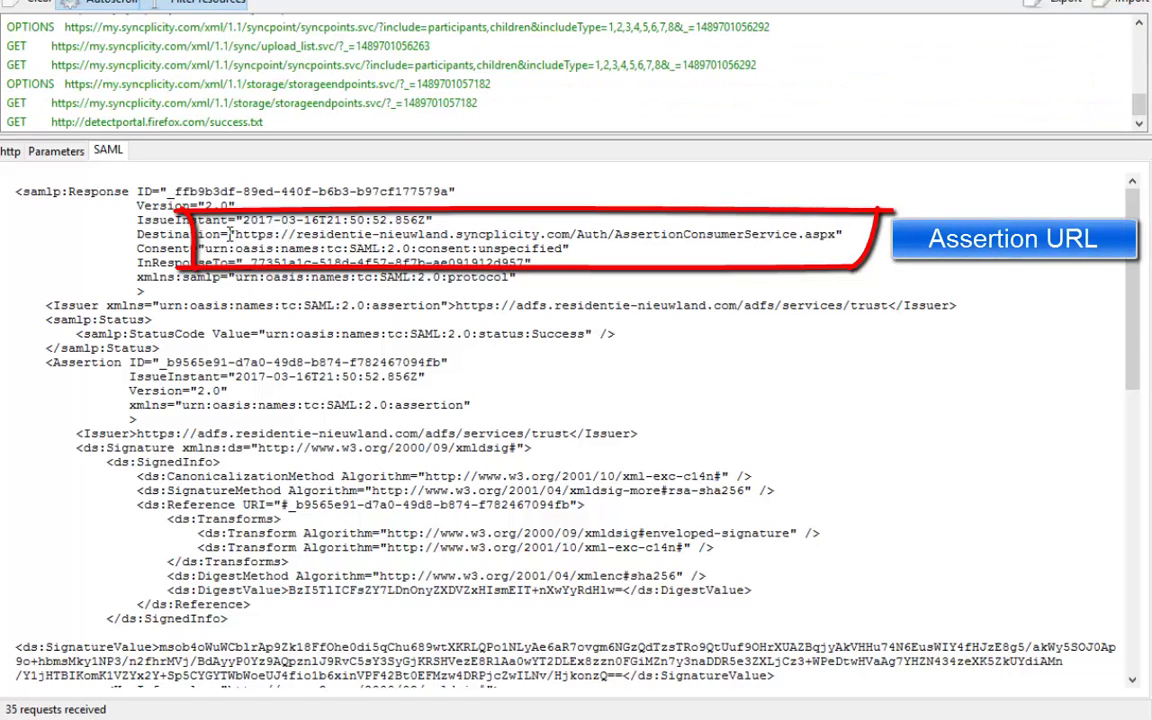
left_click_drag(240, 234, 842, 246)
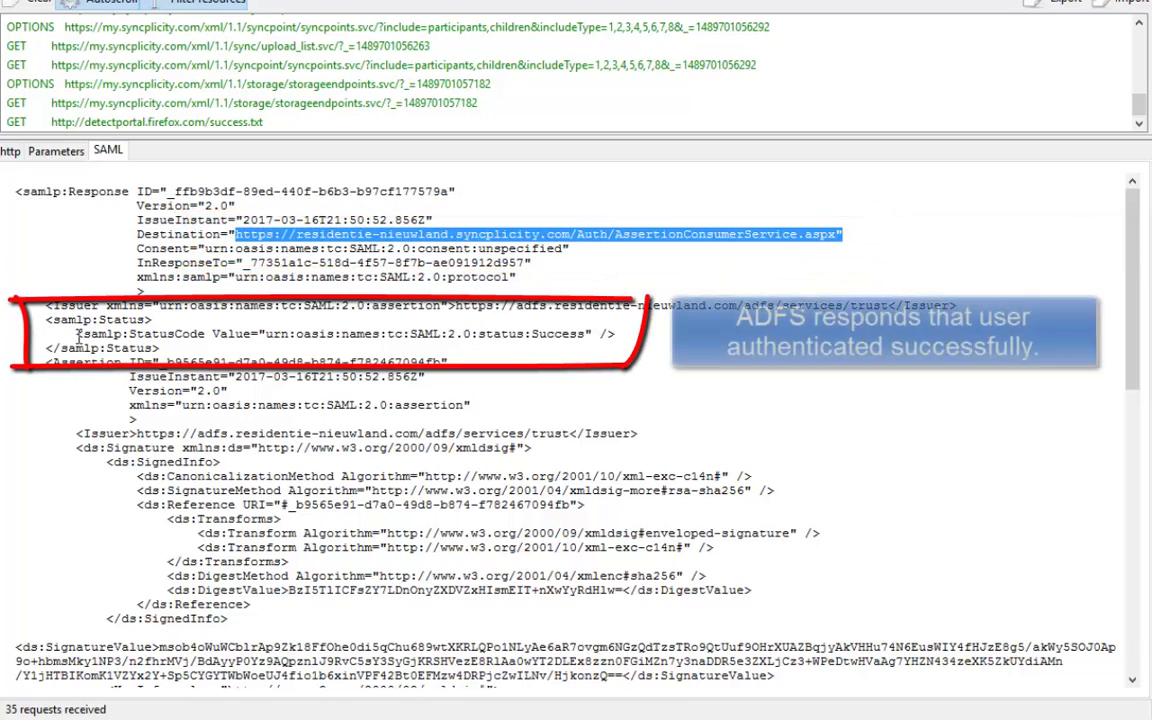
left_click_drag(78, 336, 615, 334)
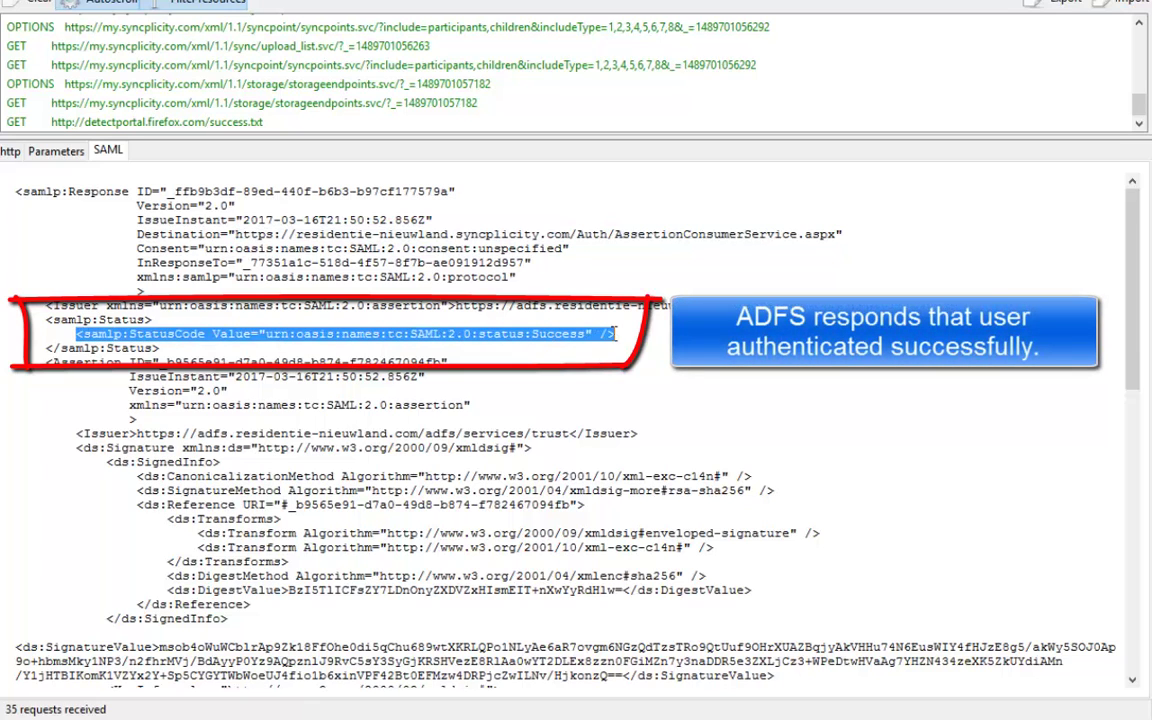
Step: Scroll to the Subject element and highlight the NameID email address returned by AD FS
scroll(262, 405, "down", 3)
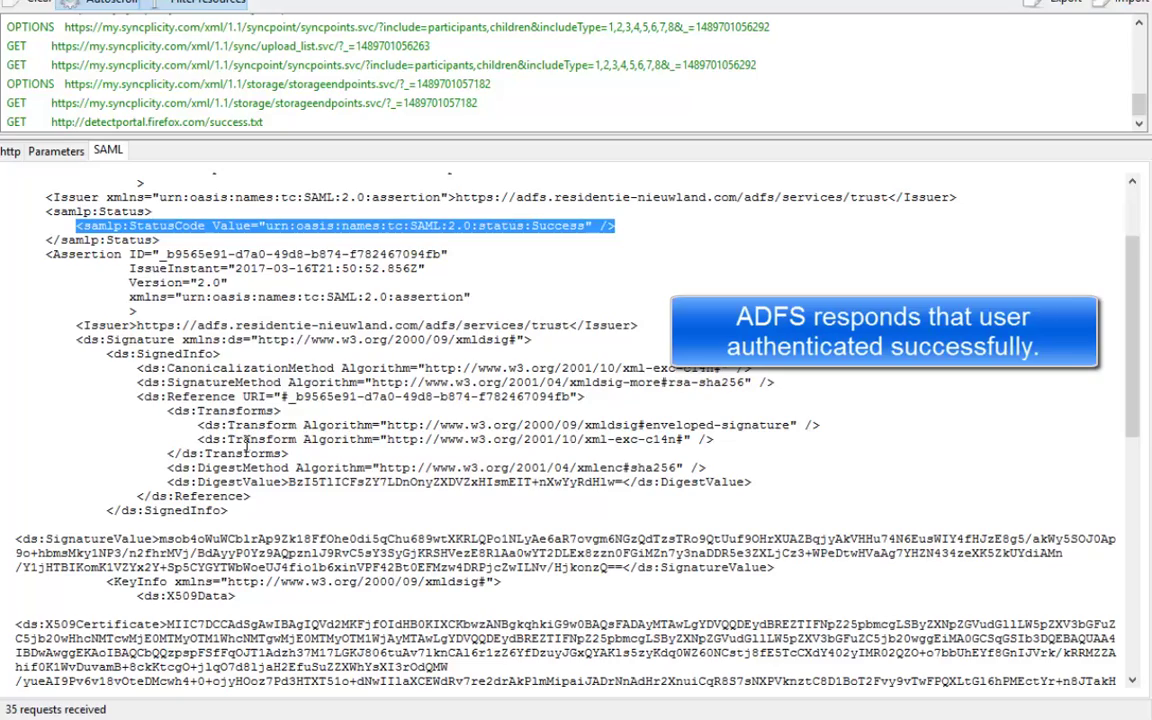
scroll(245, 444, "down", 3)
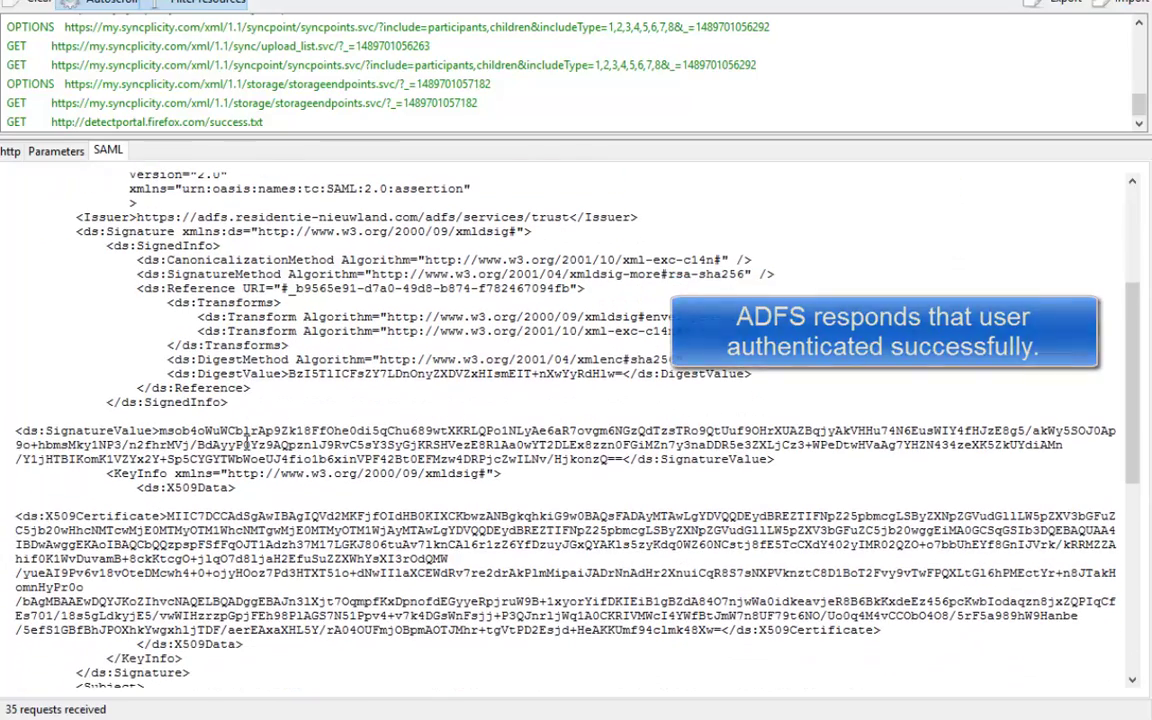
scroll(246, 443, "down", 3)
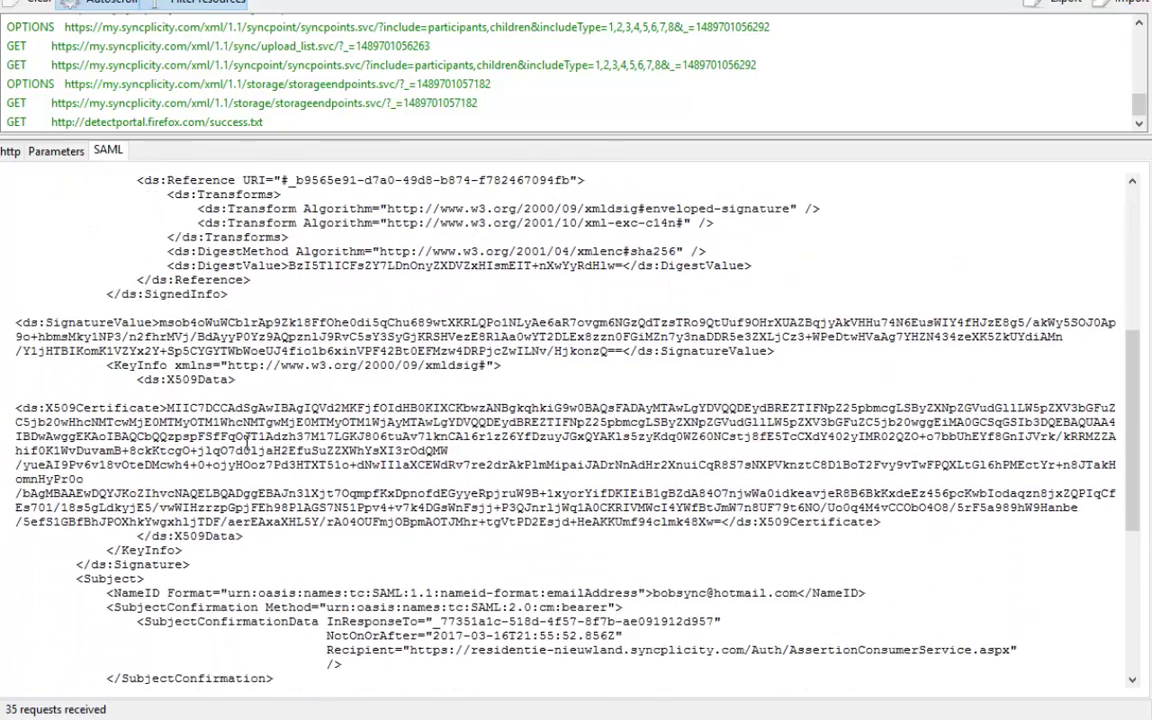
scroll(246, 442, "down", 3)
scroll(246, 442, "down", 3)
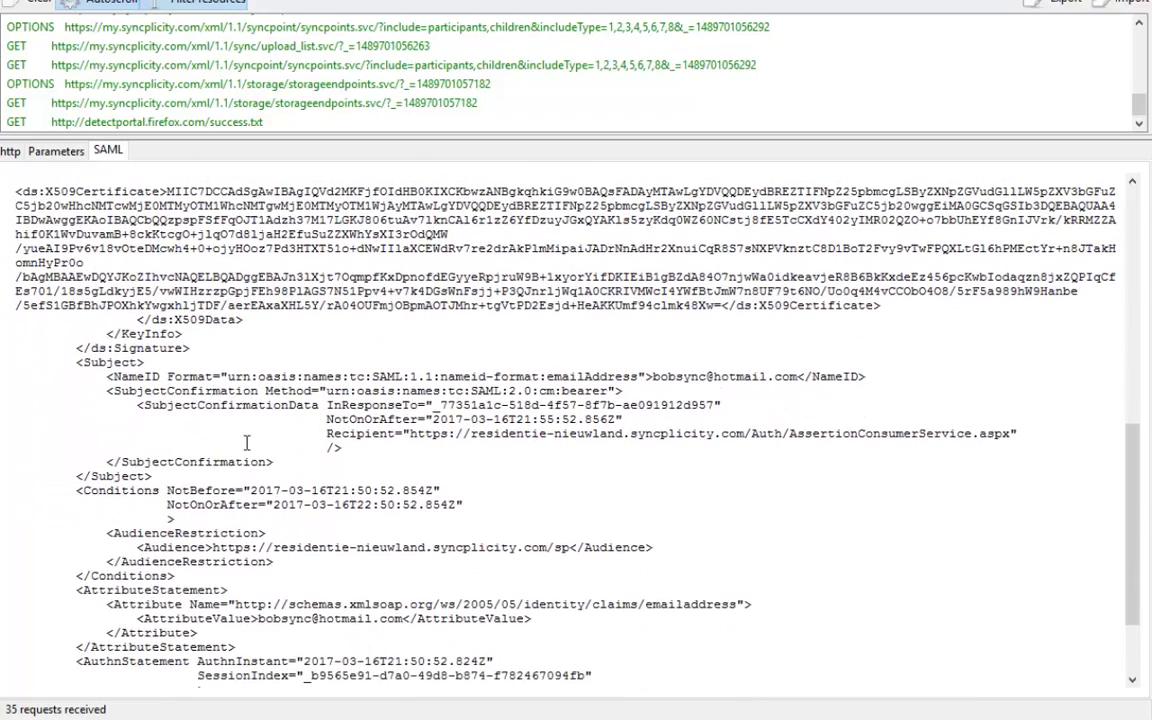
left_click_drag(74, 362, 145, 362)
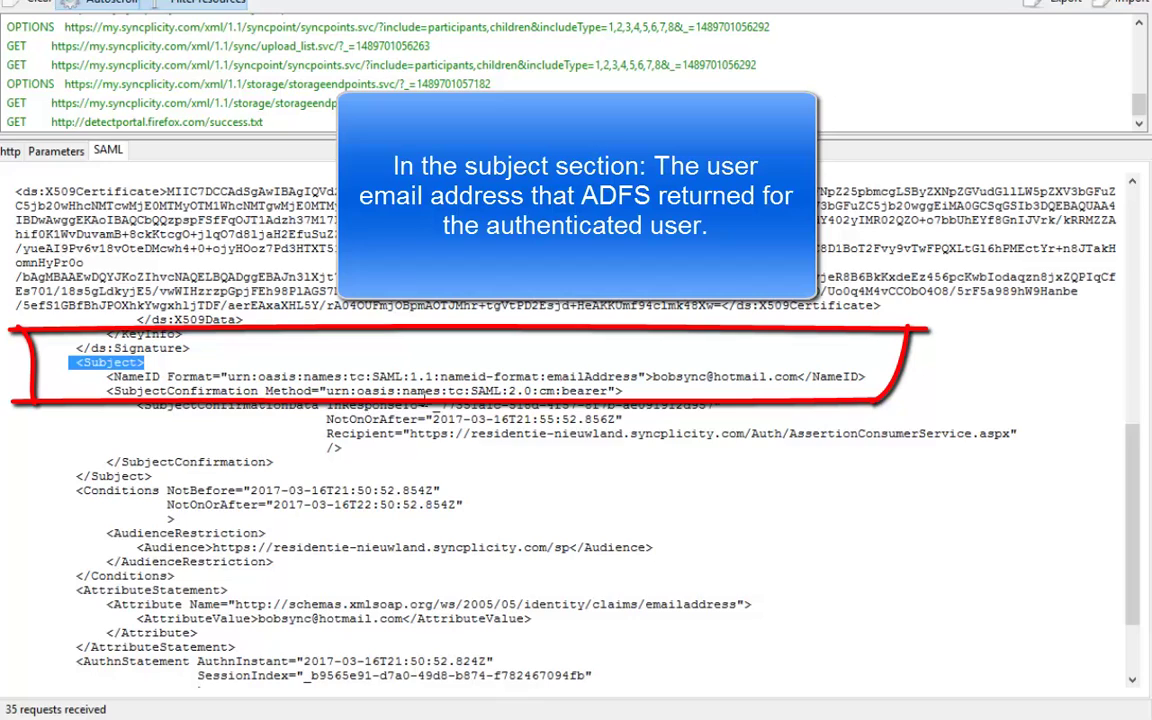
left_click(651, 377)
left_click_drag(666, 377, 800, 377)
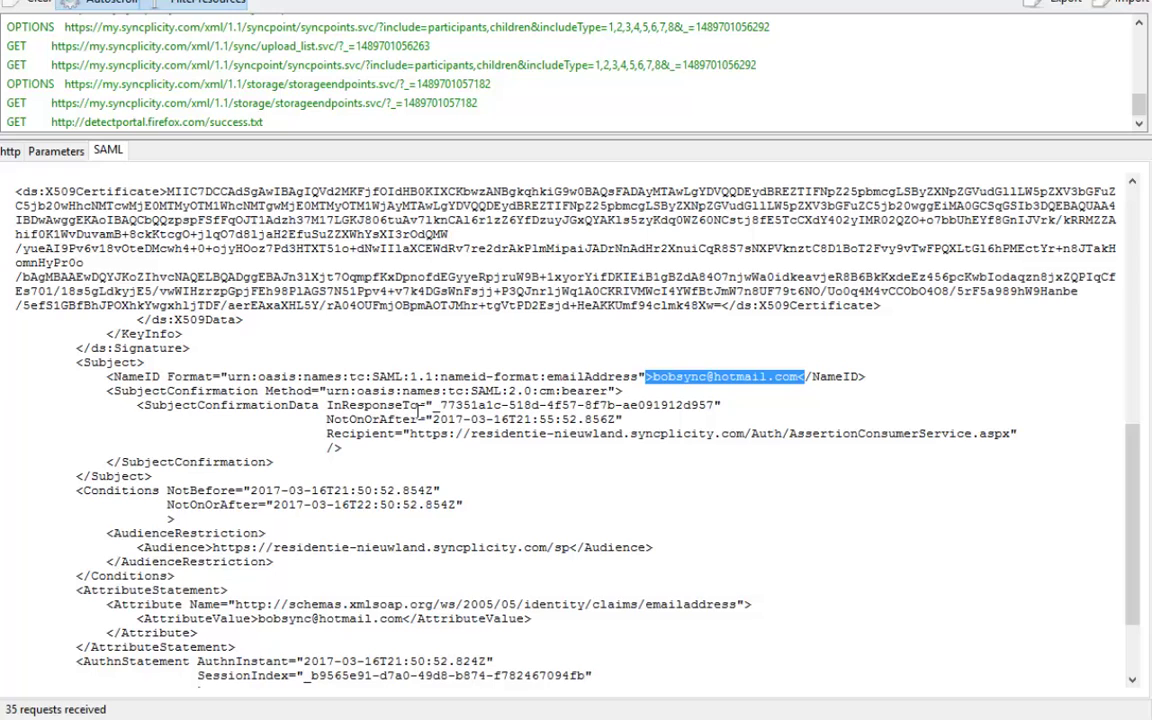
left_click(326, 404)
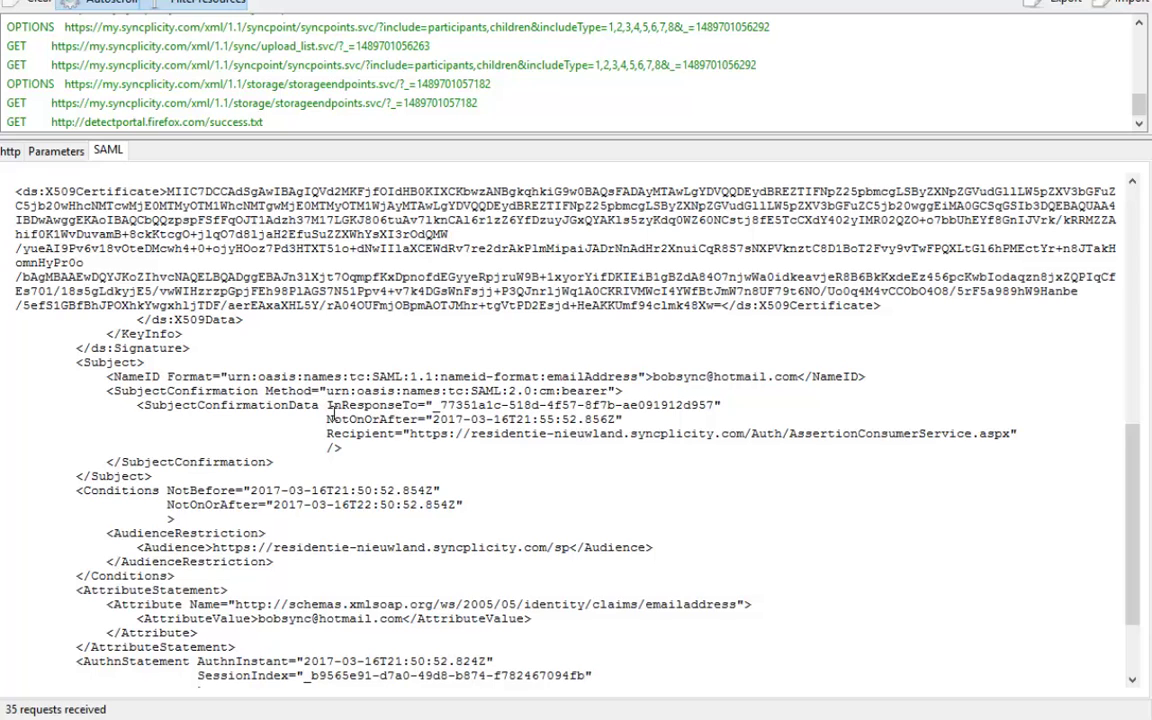
scroll(333, 412, "down", 3)
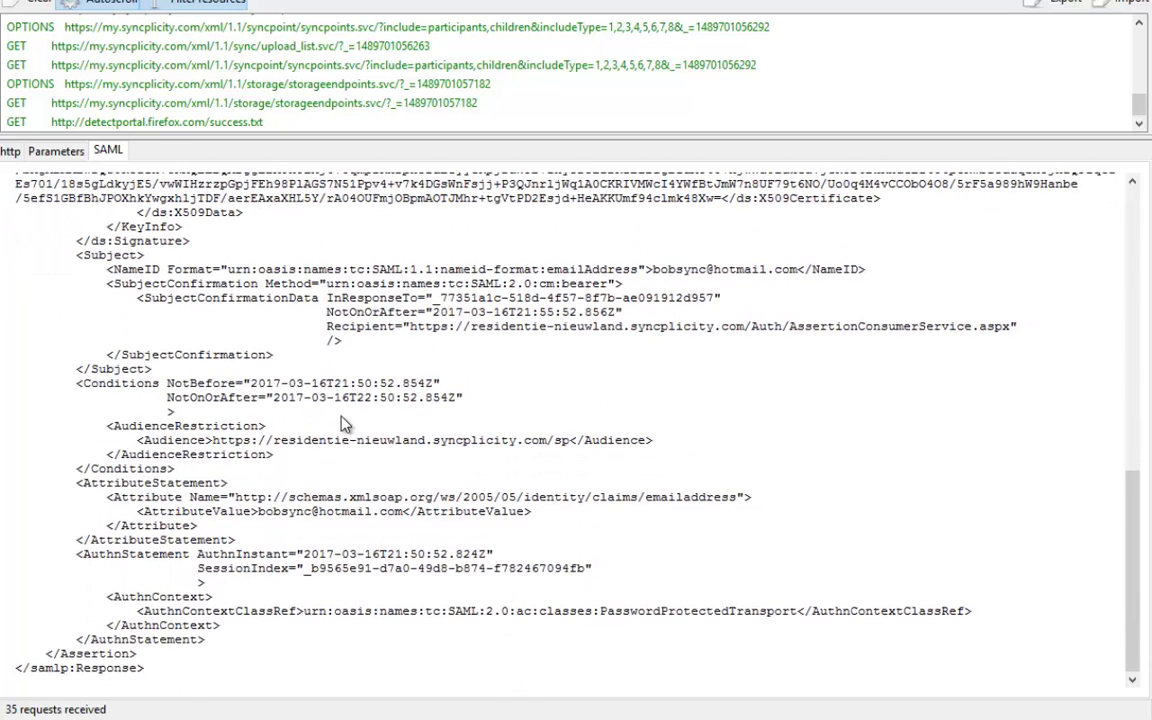
scroll(461, 490, "up", 9)
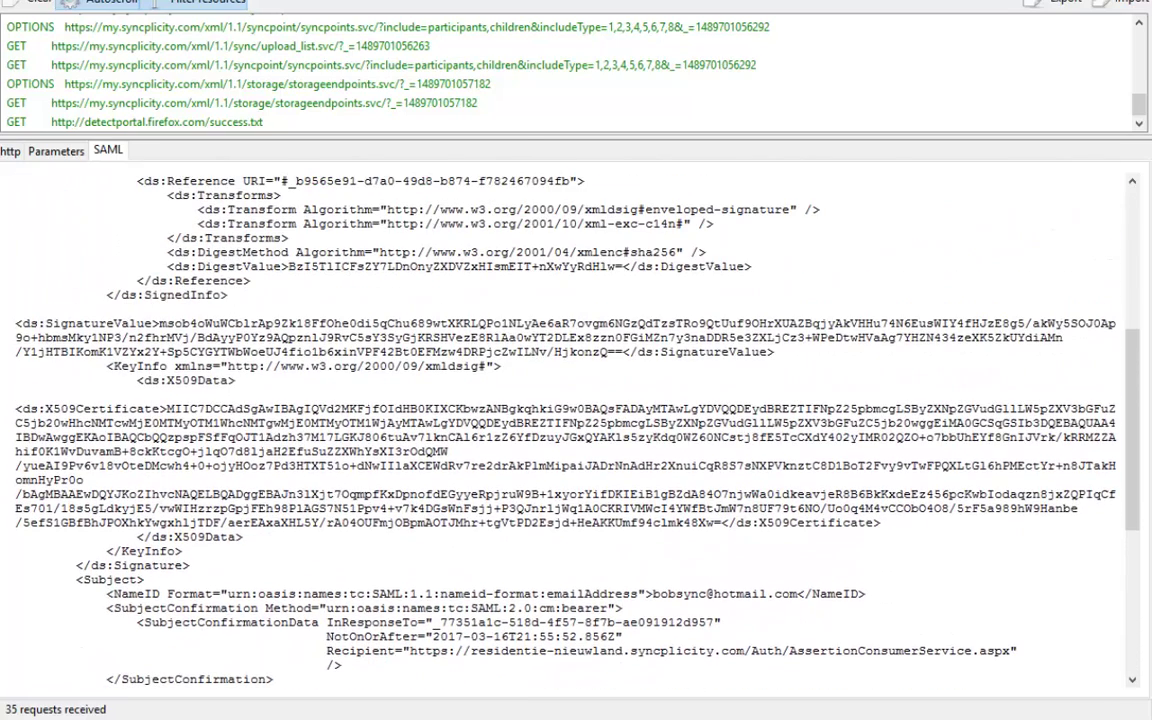